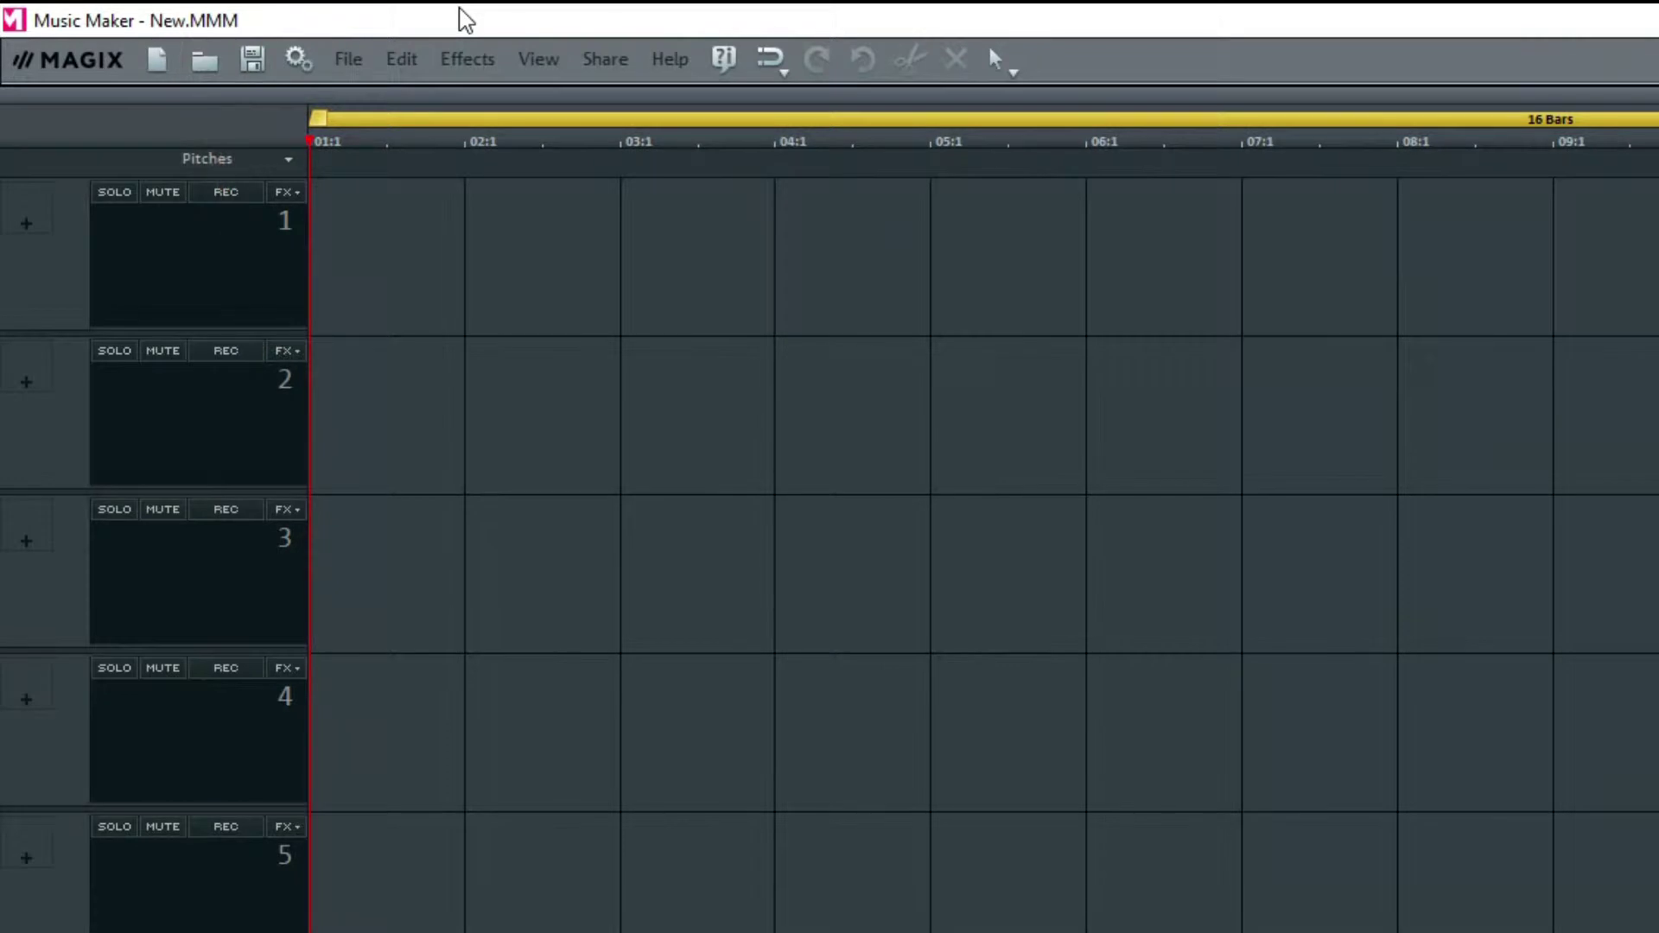
# - Save the blank 120 BPM project over the existing Test1.MMM in the Tutorials folder
pyautogui.click(348, 58)
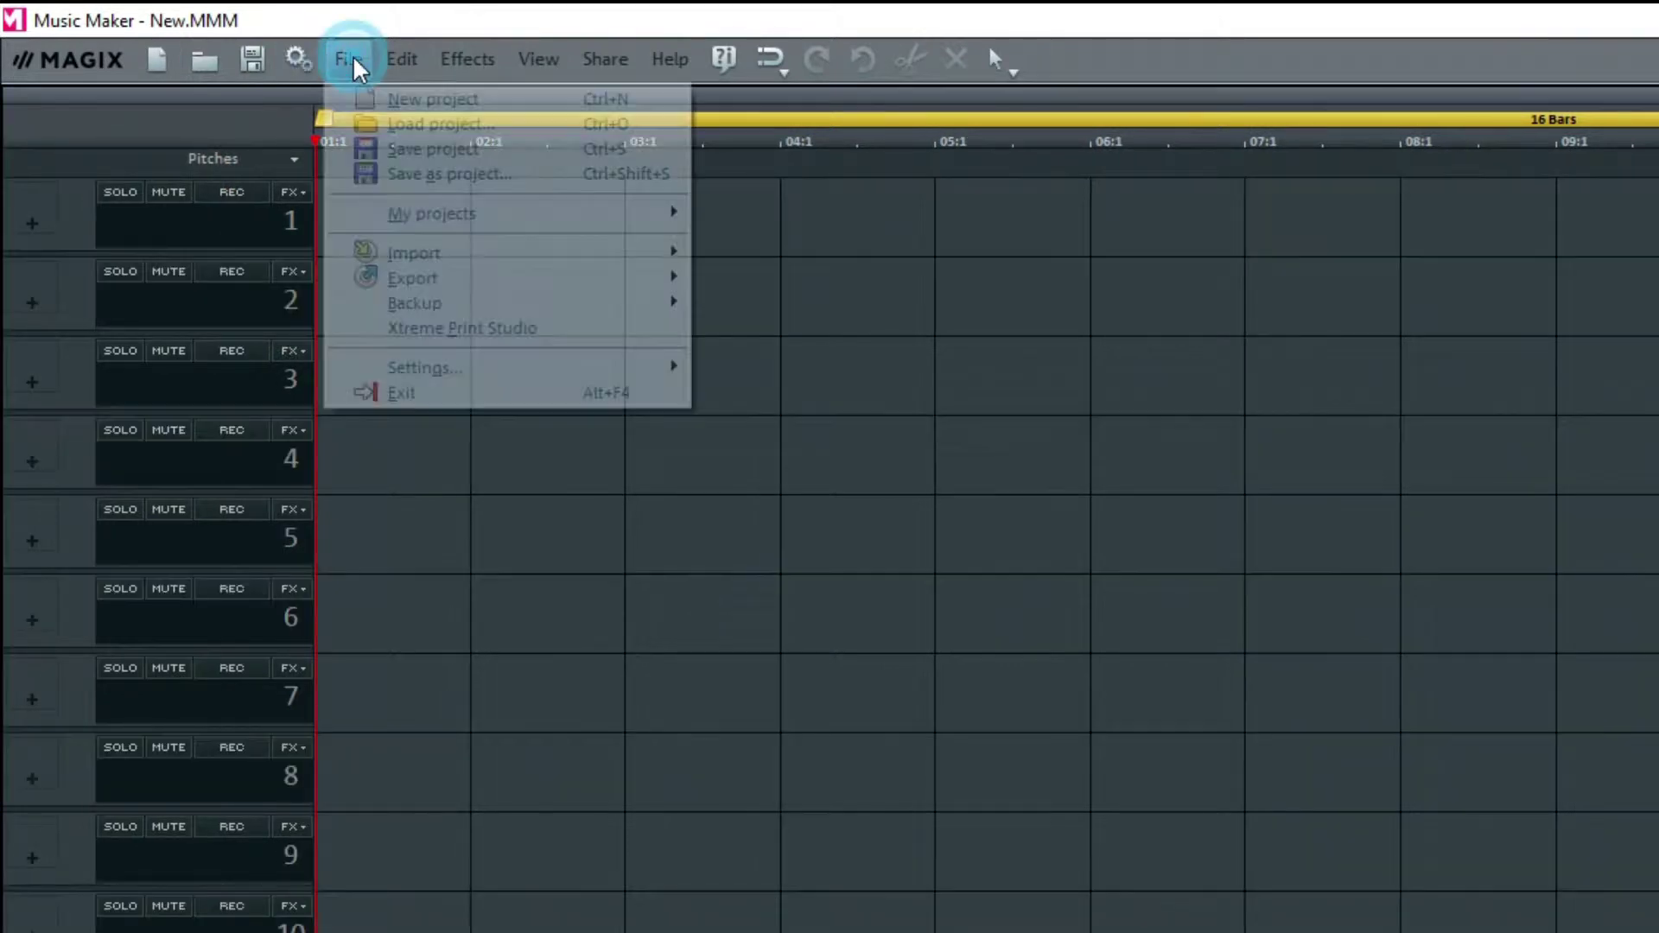
pyautogui.click(401, 152)
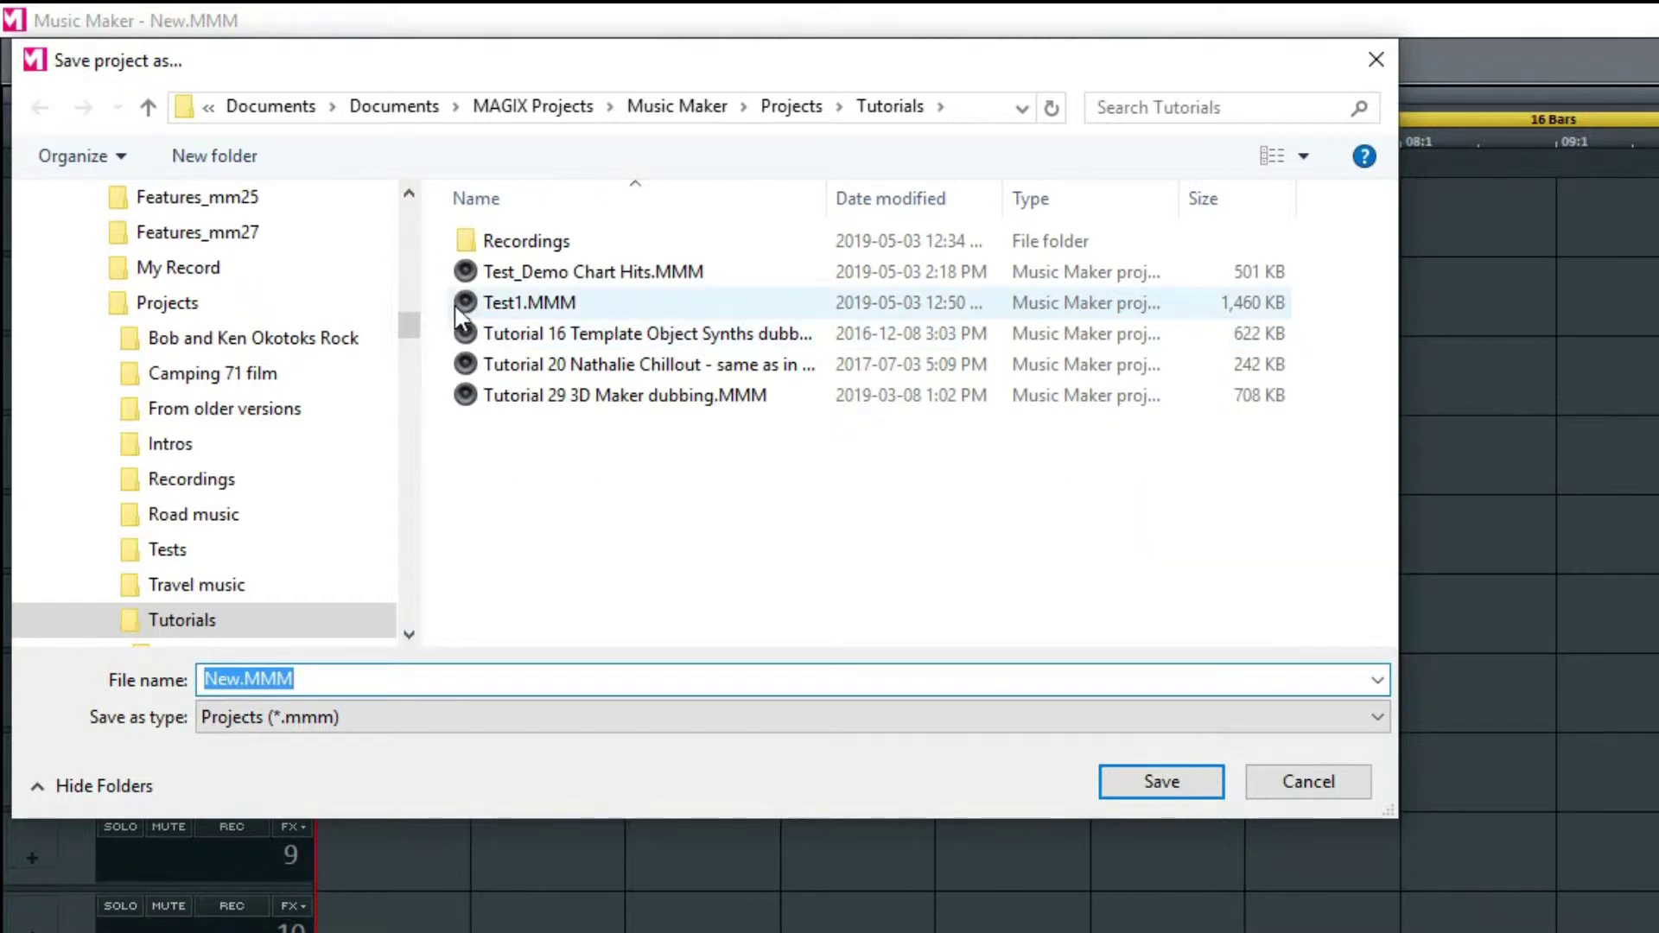
pyautogui.click(466, 304)
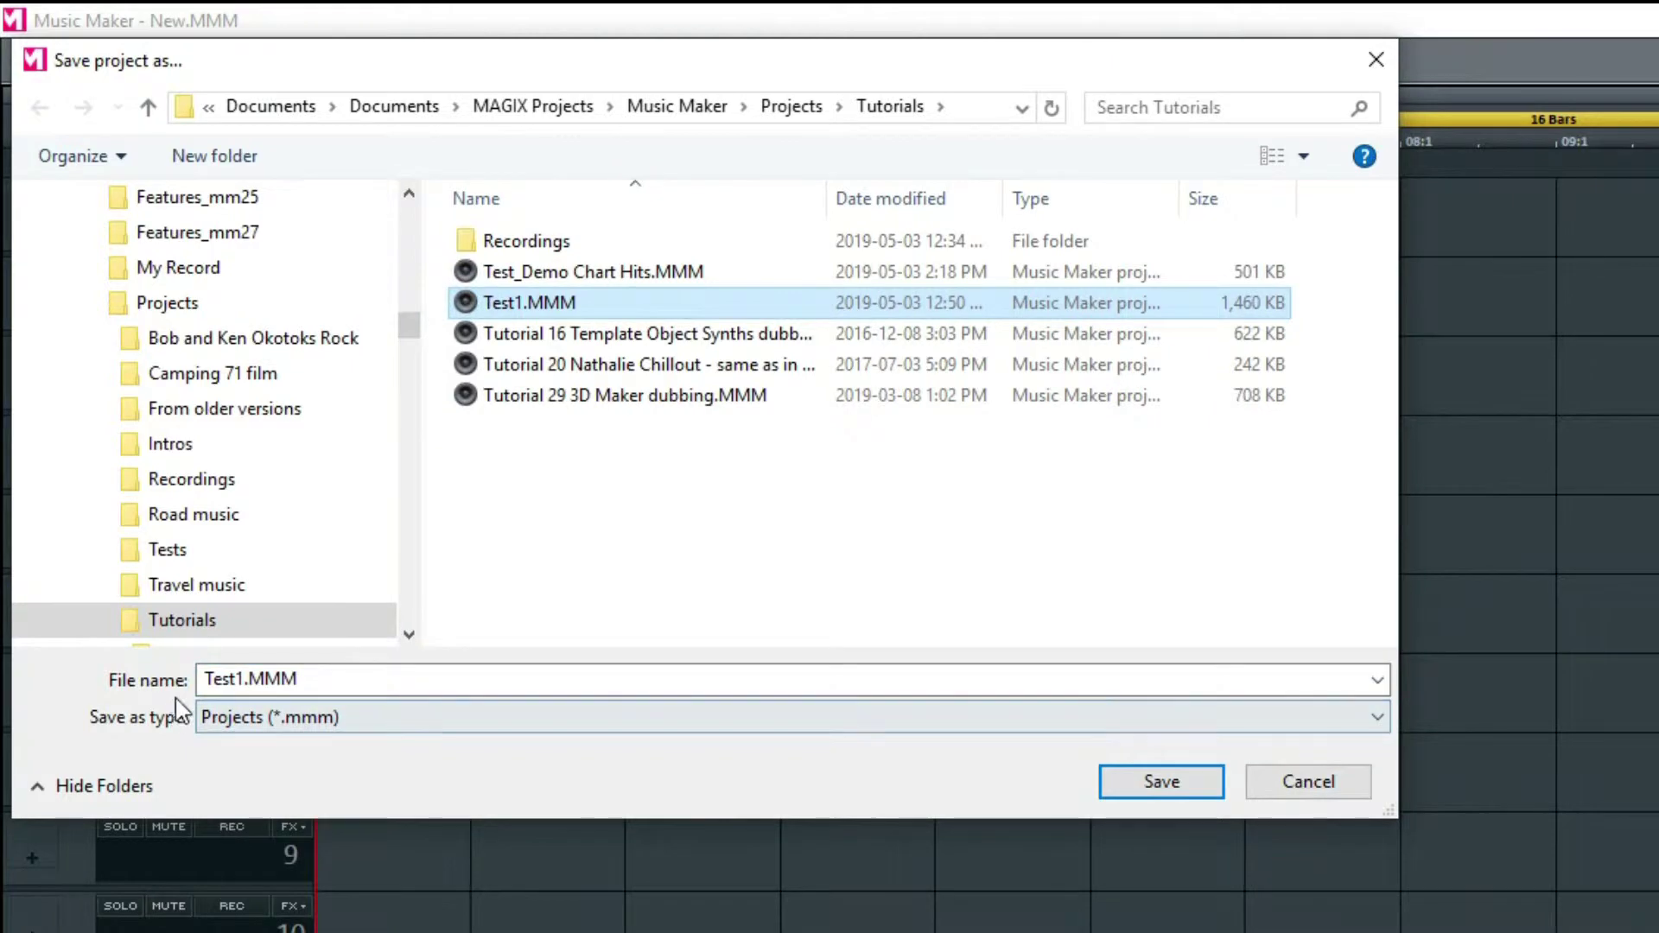
pyautogui.click(1170, 782)
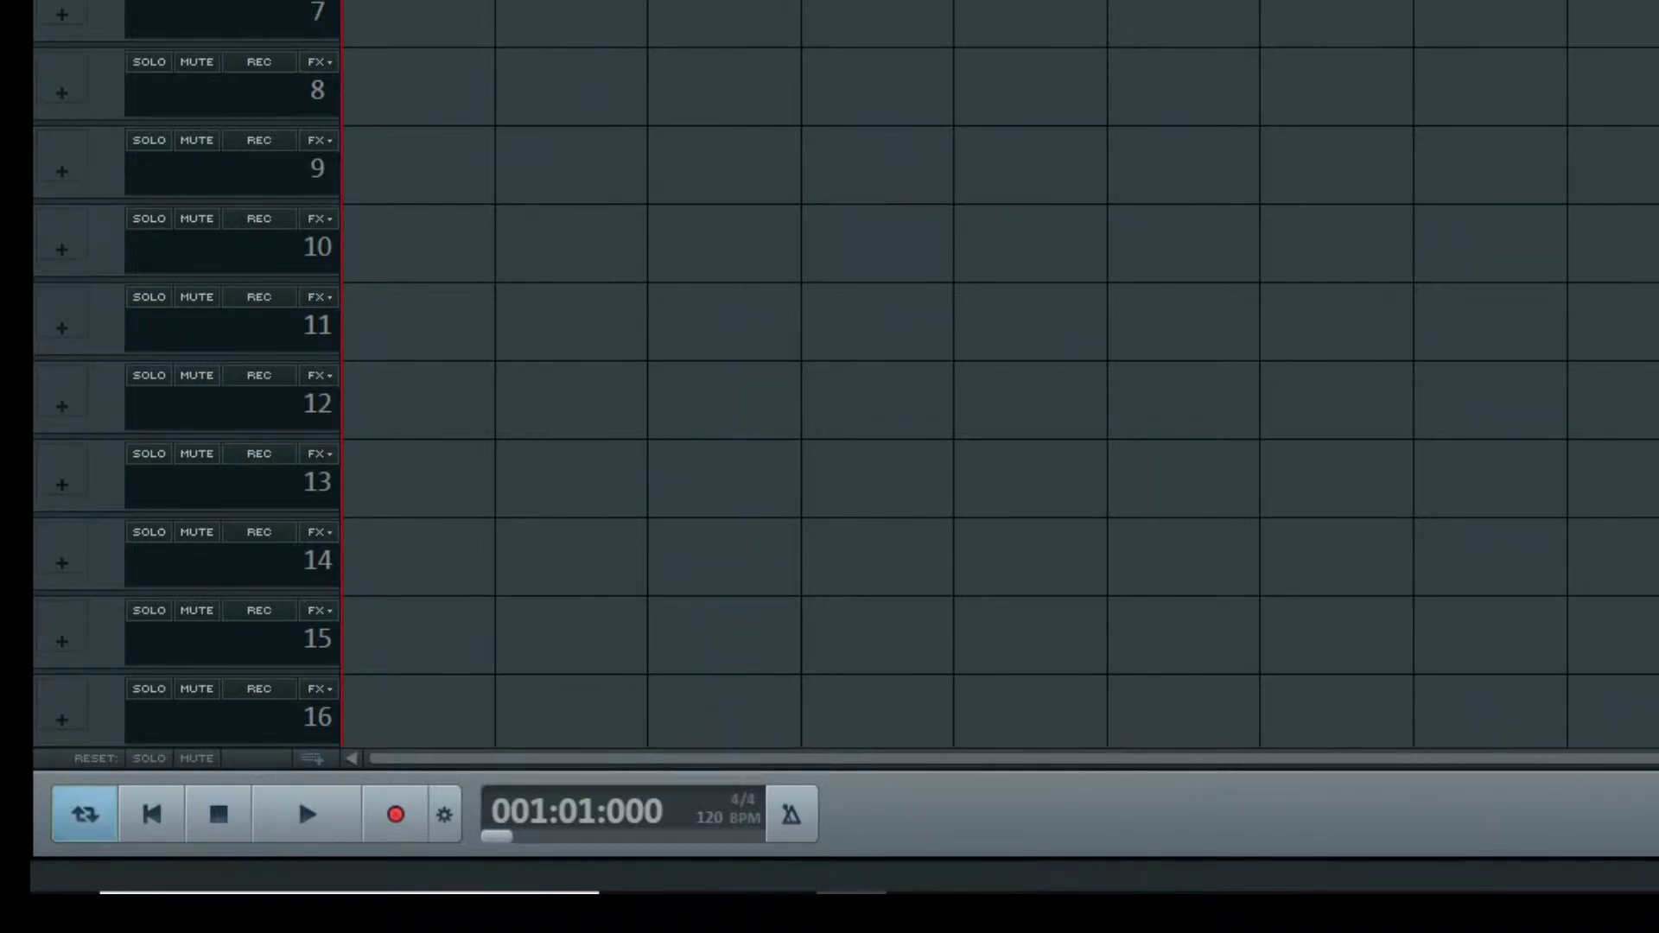
pyautogui.click(744, 797)
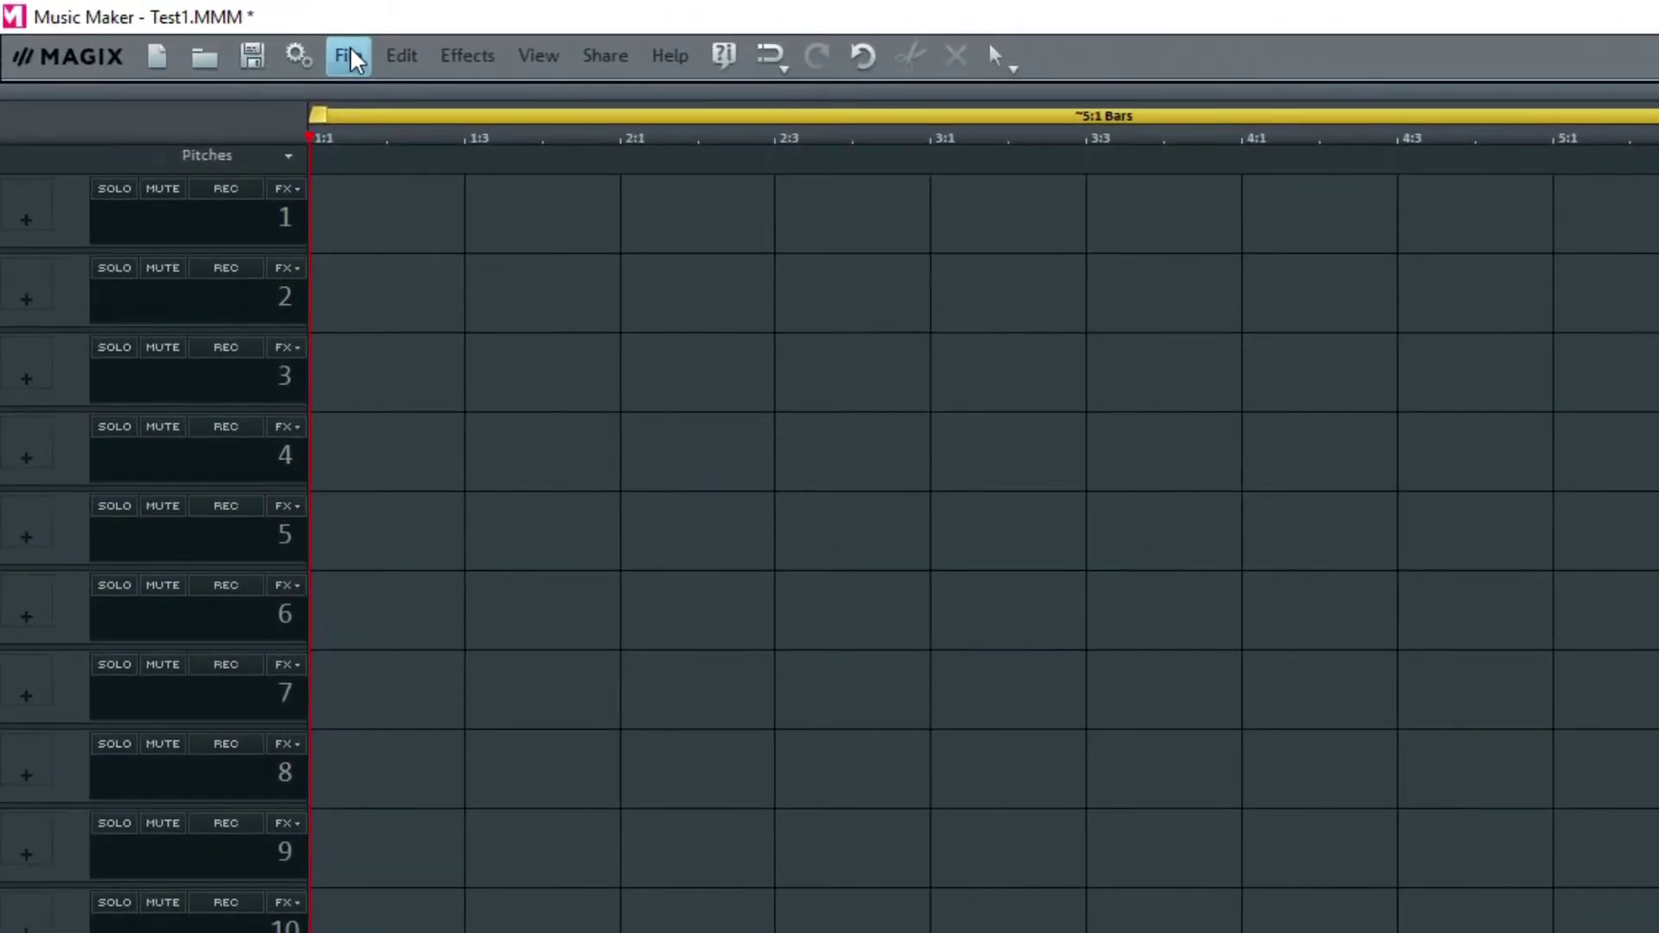
pyautogui.click(350, 59)
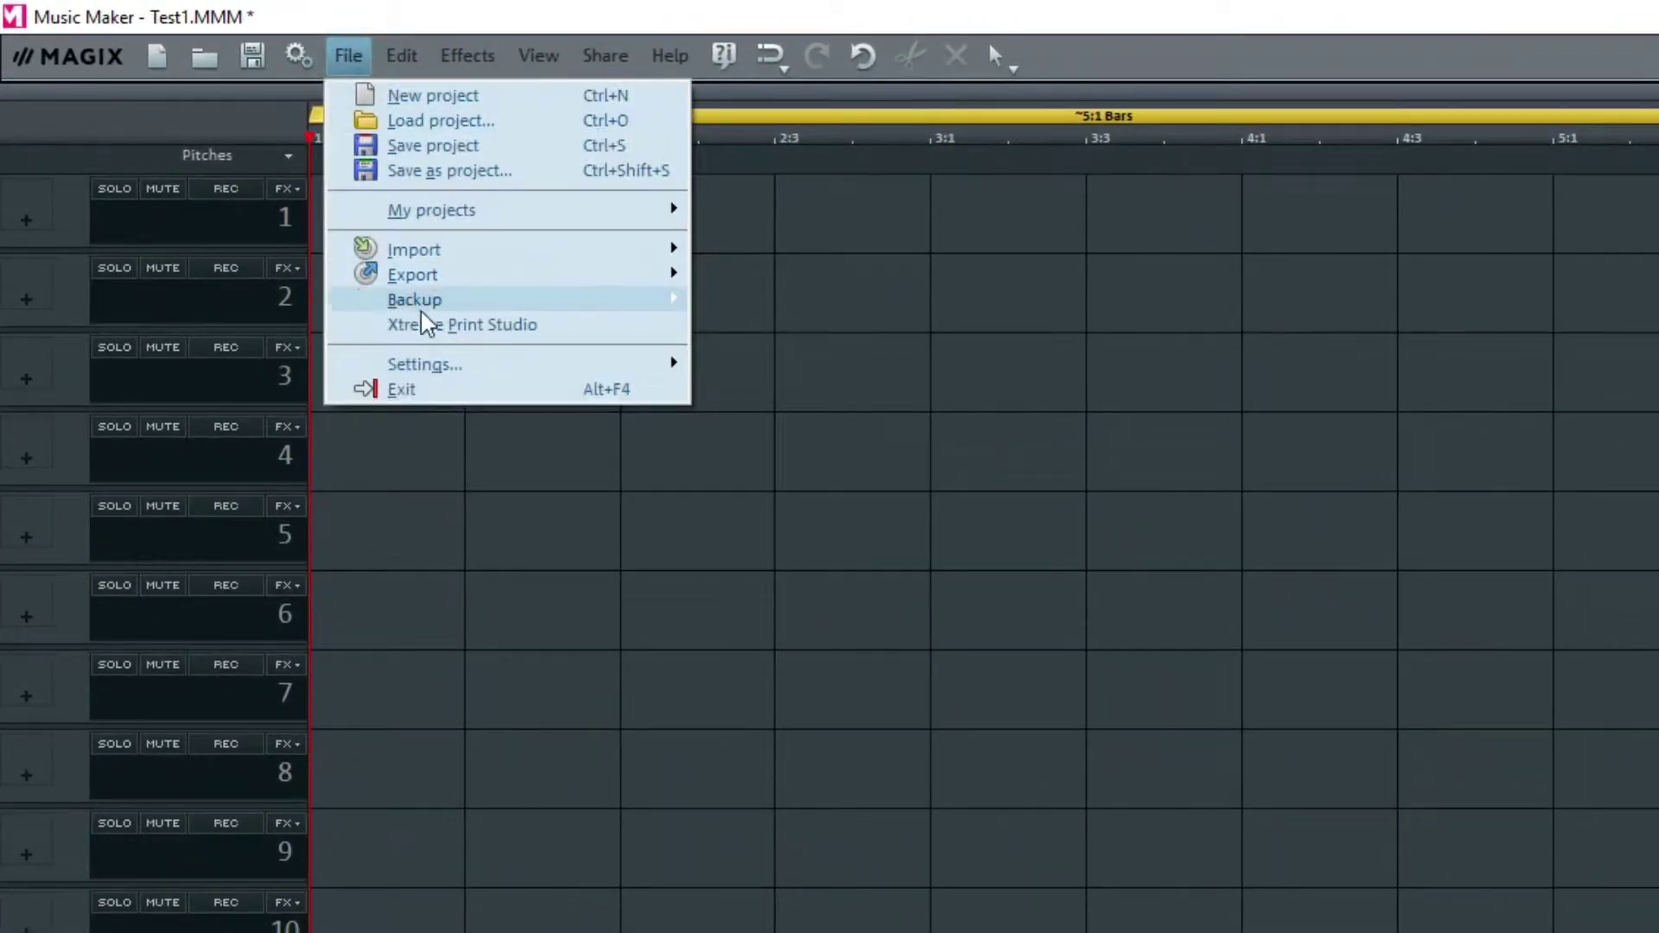
pyautogui.moveTo(441, 367)
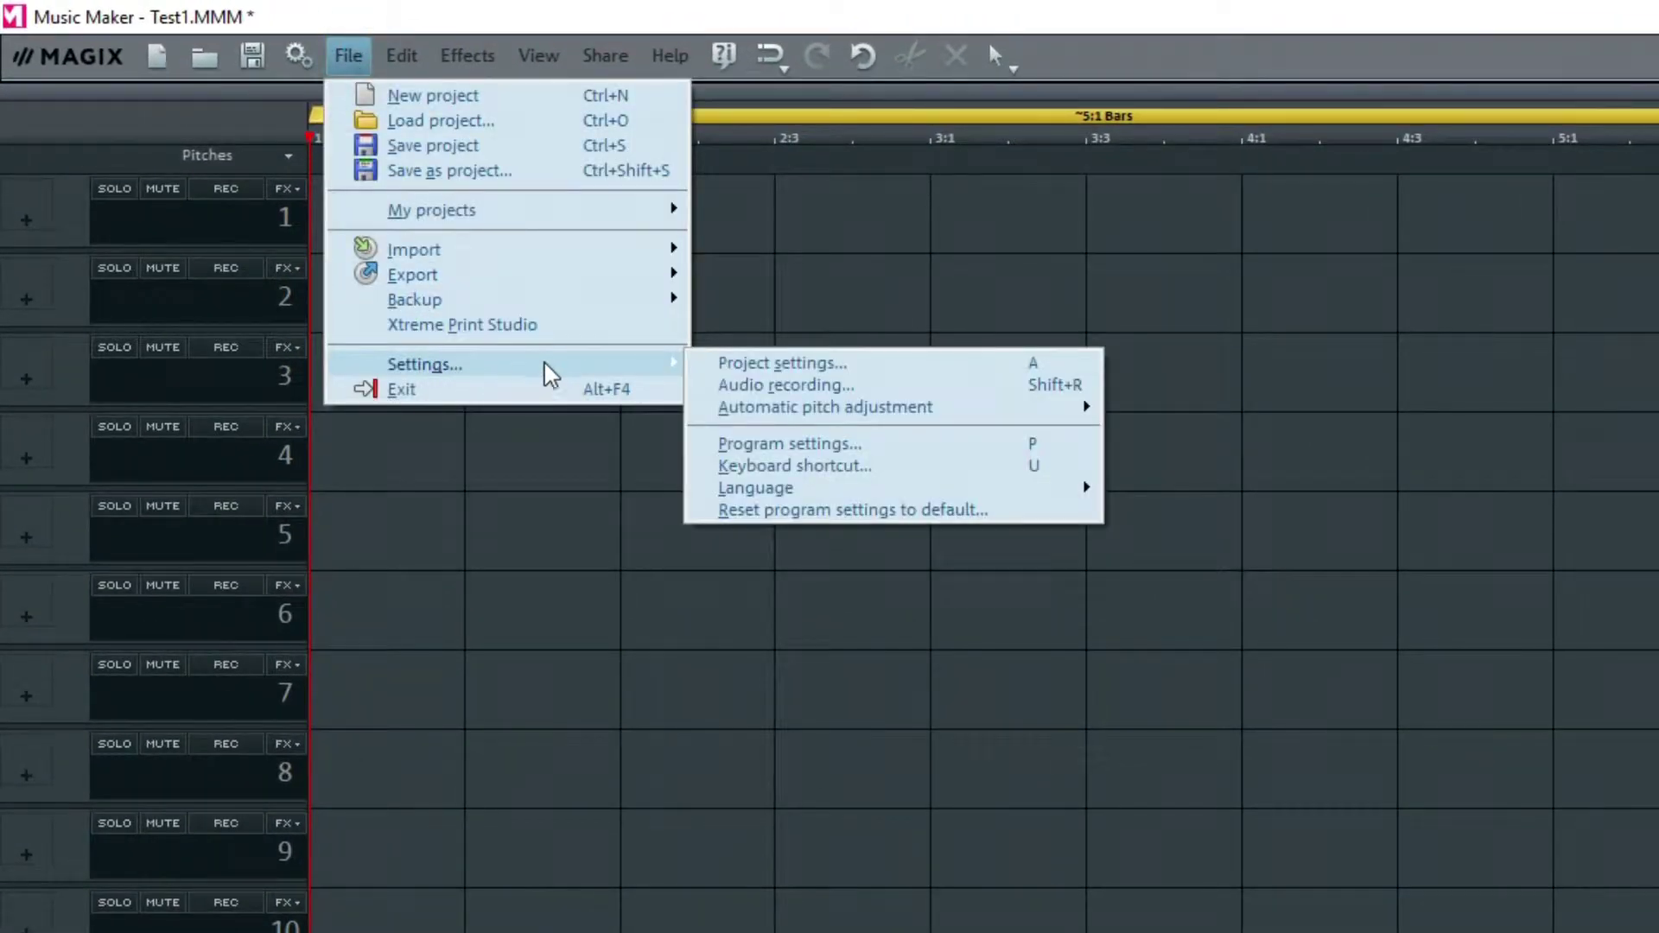
pyautogui.click(715, 361)
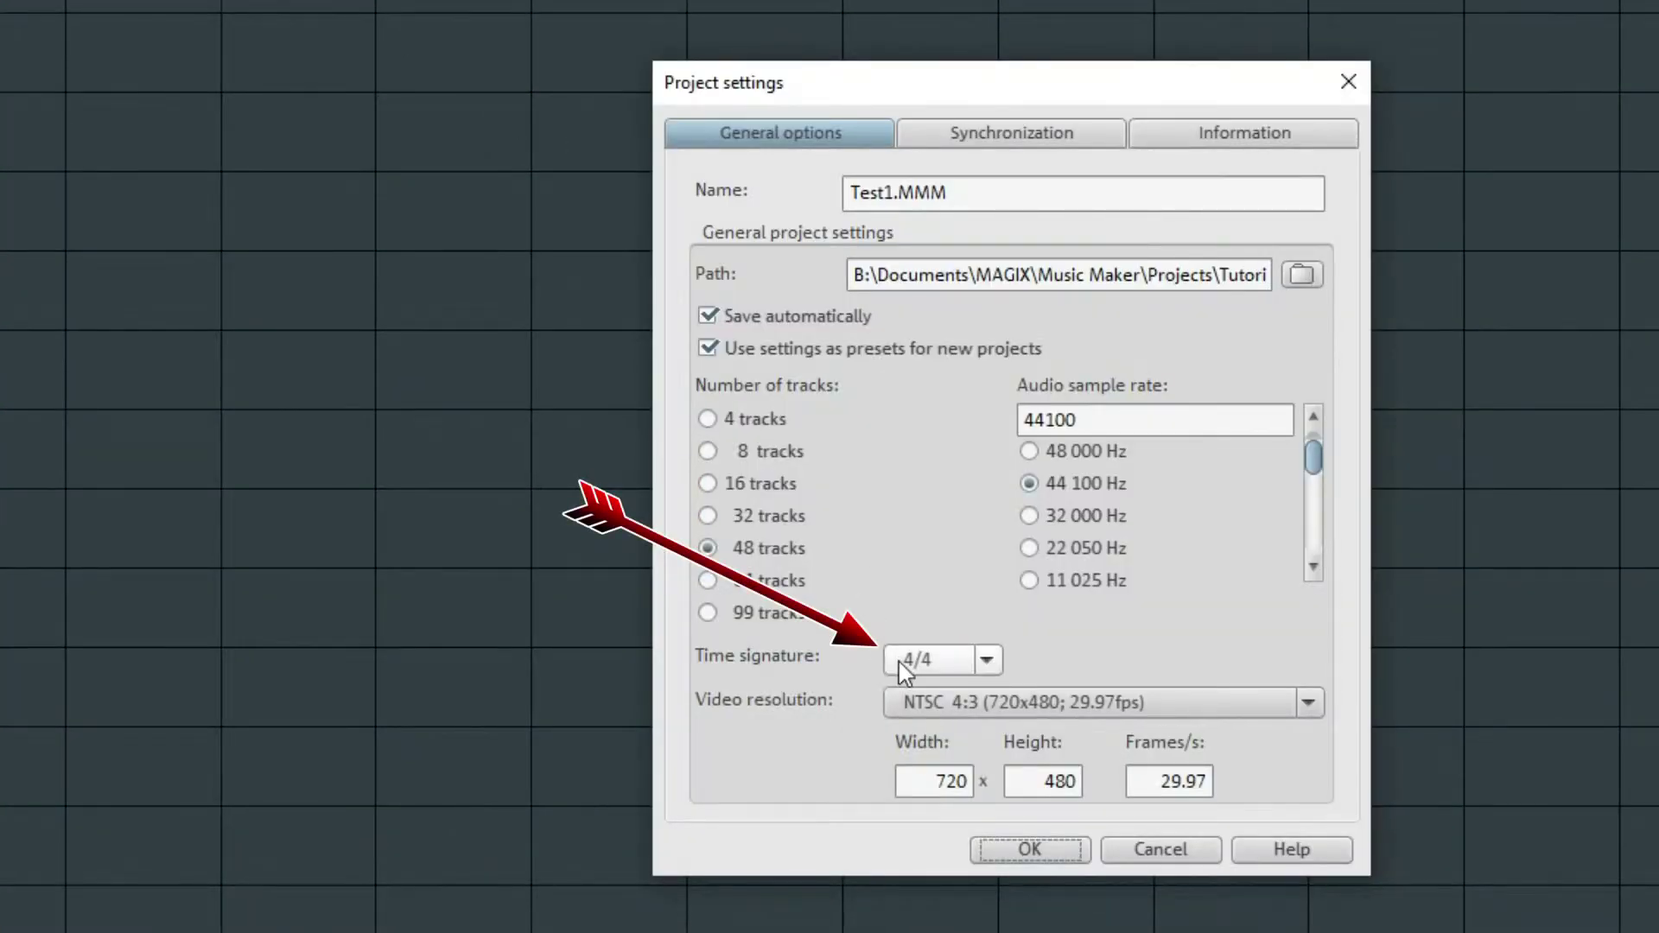
pyautogui.click(986, 659)
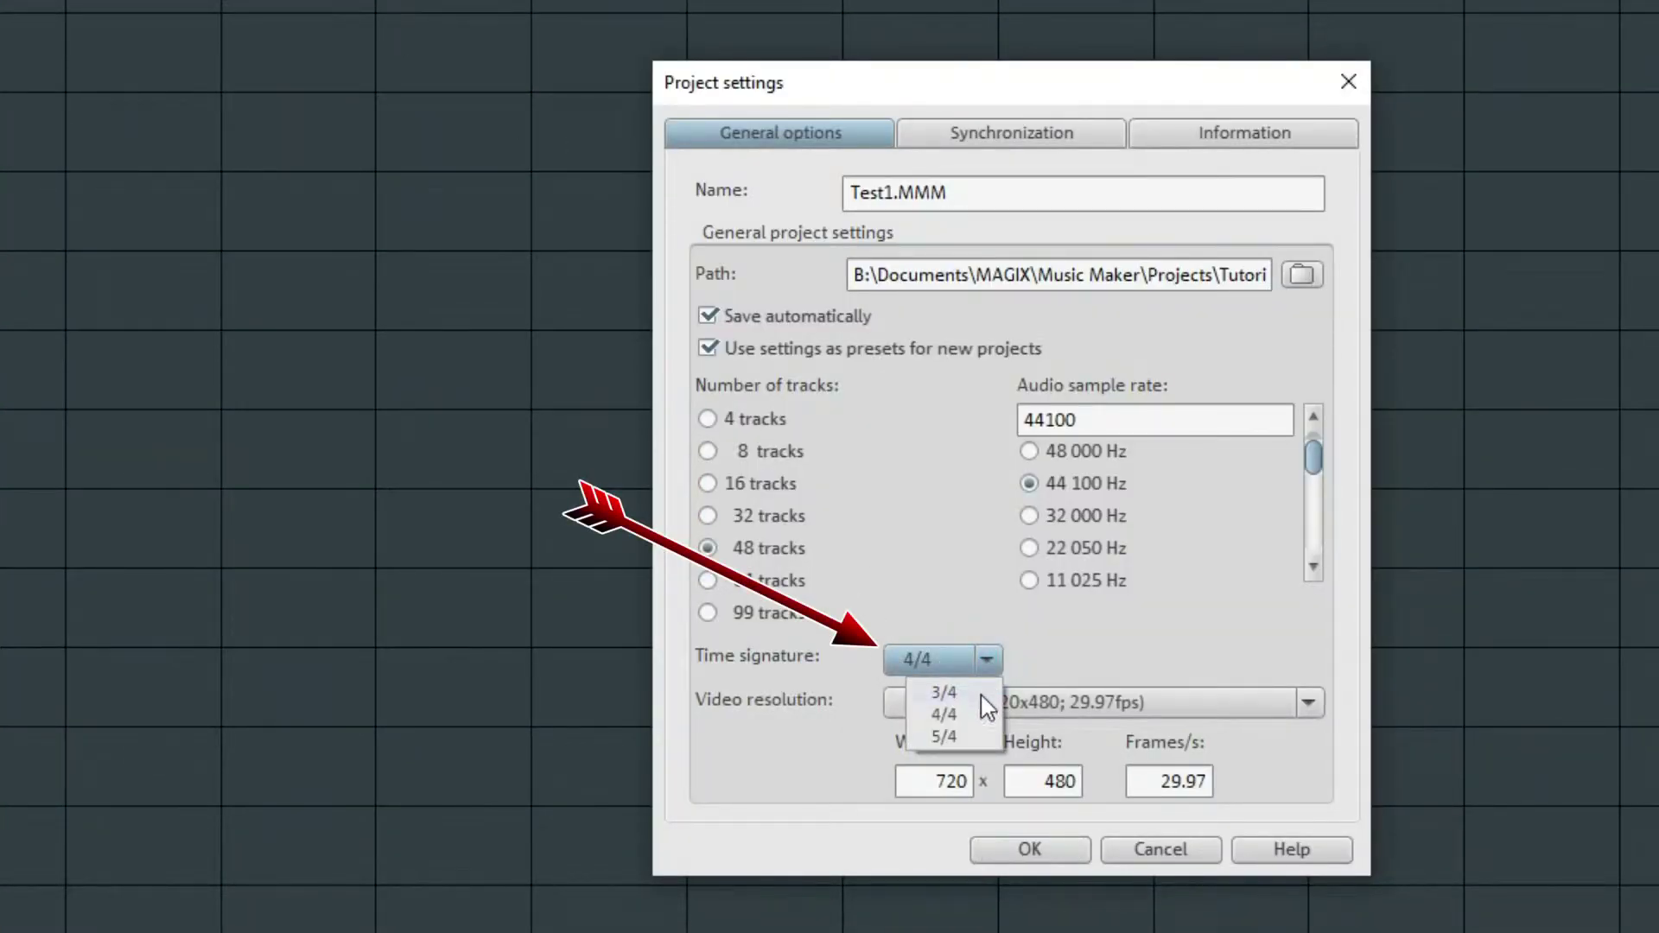
pyautogui.click(1068, 654)
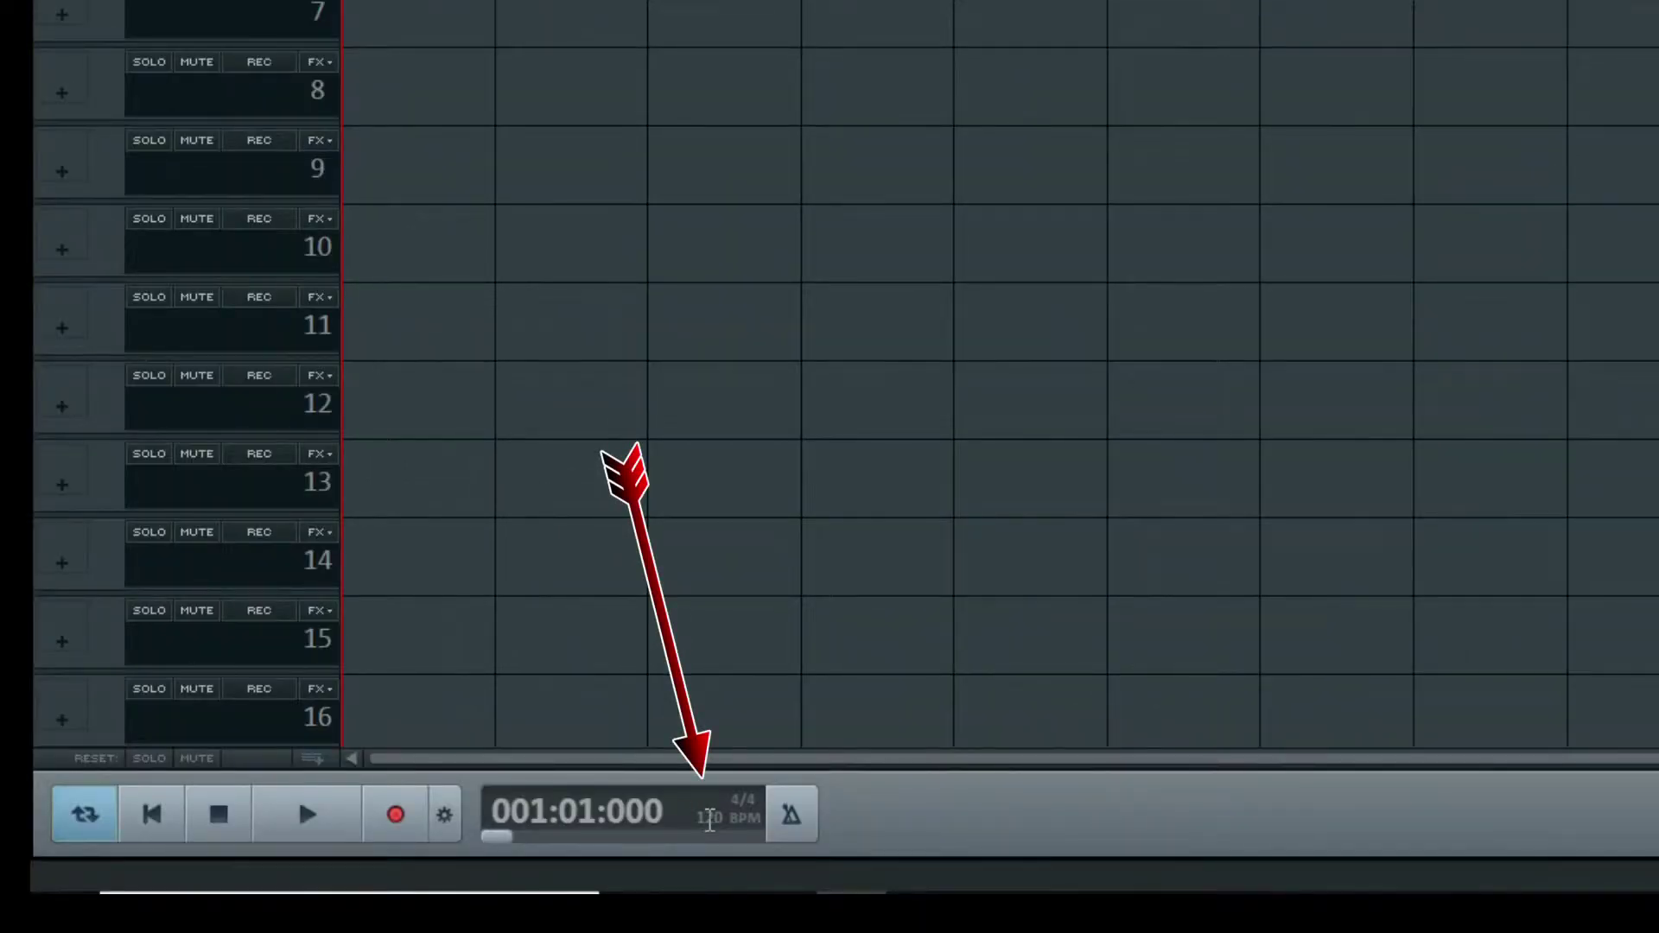
pyautogui.click(709, 818)
pyautogui.write('100')
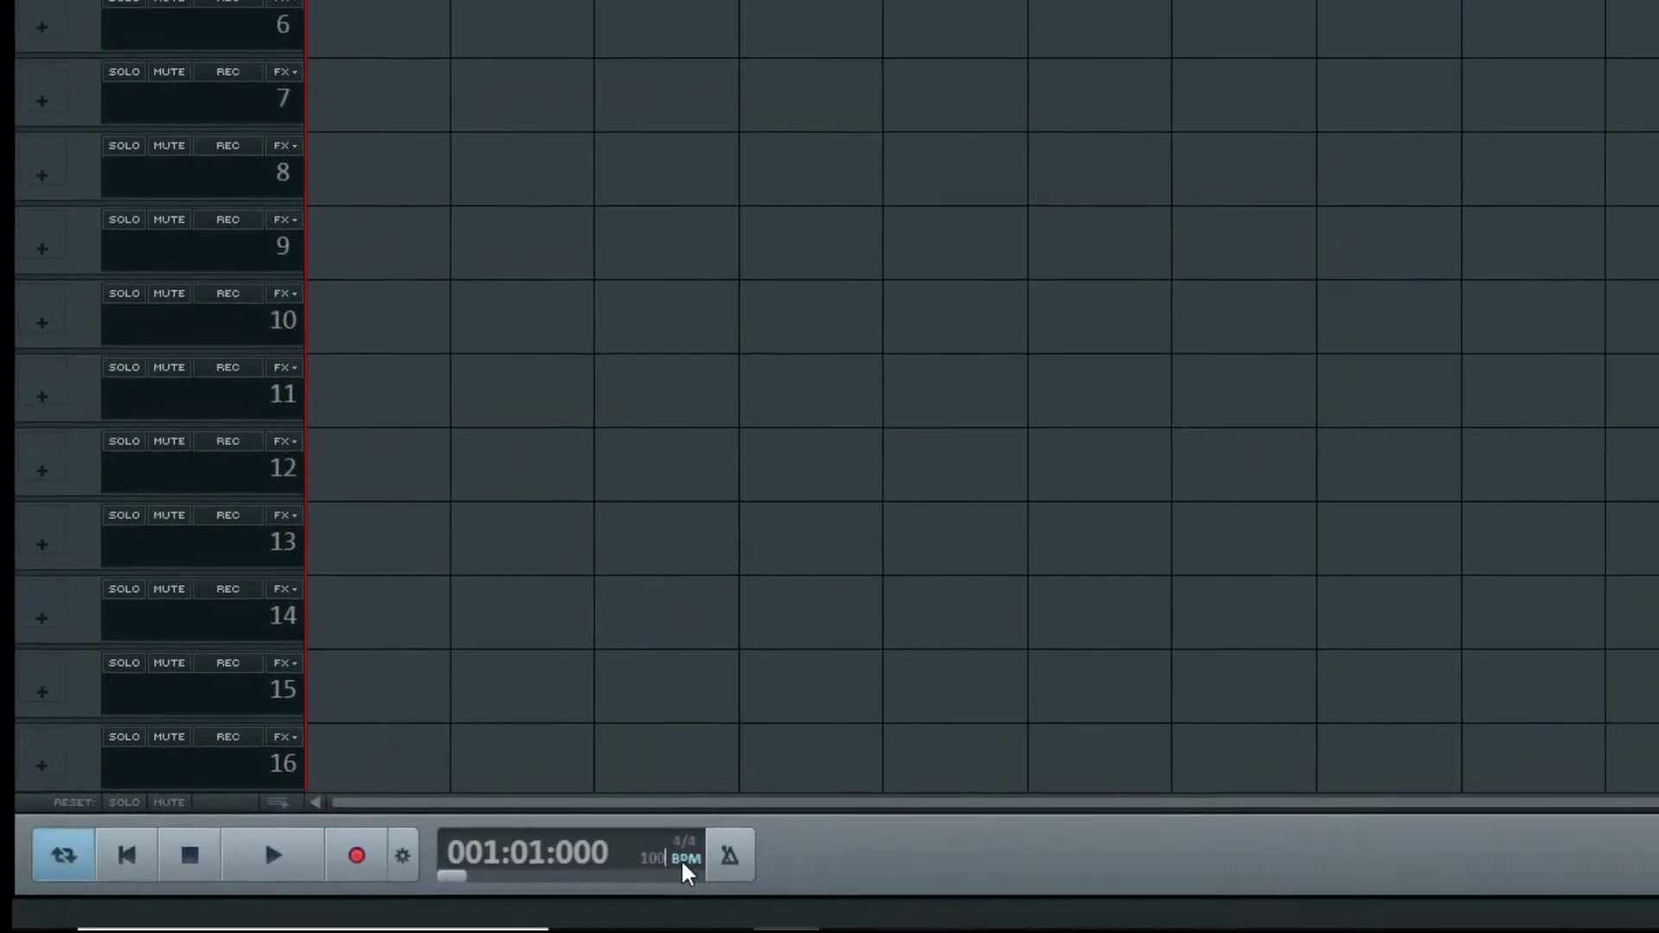
pyautogui.click(735, 817)
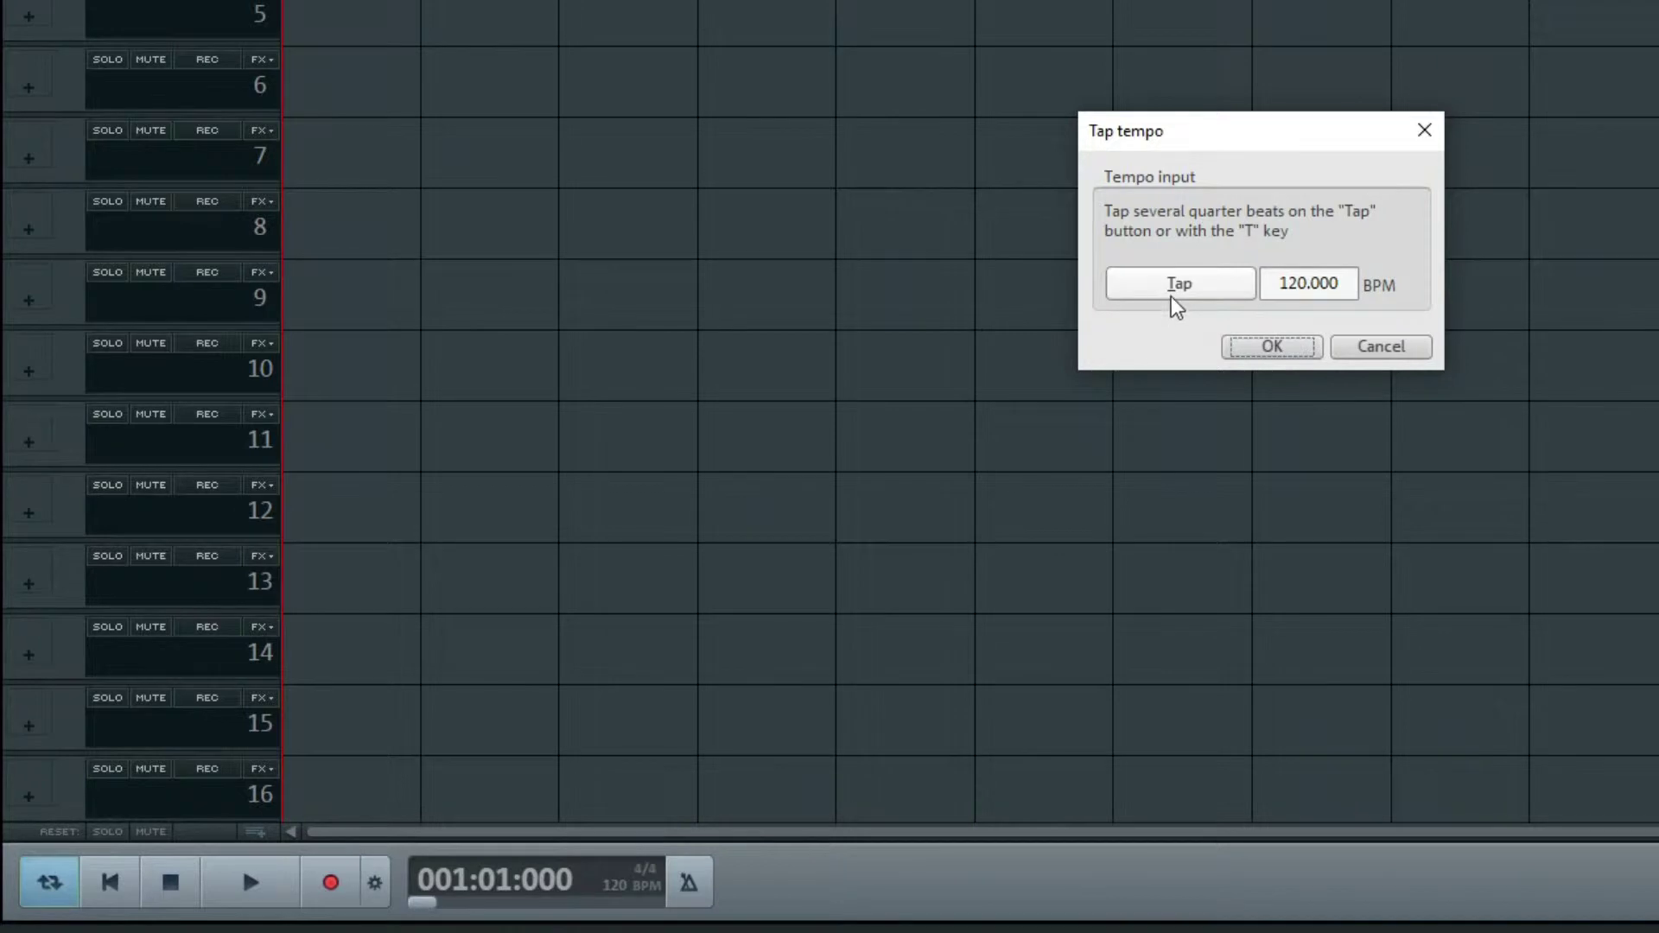
pyautogui.press('Escape')
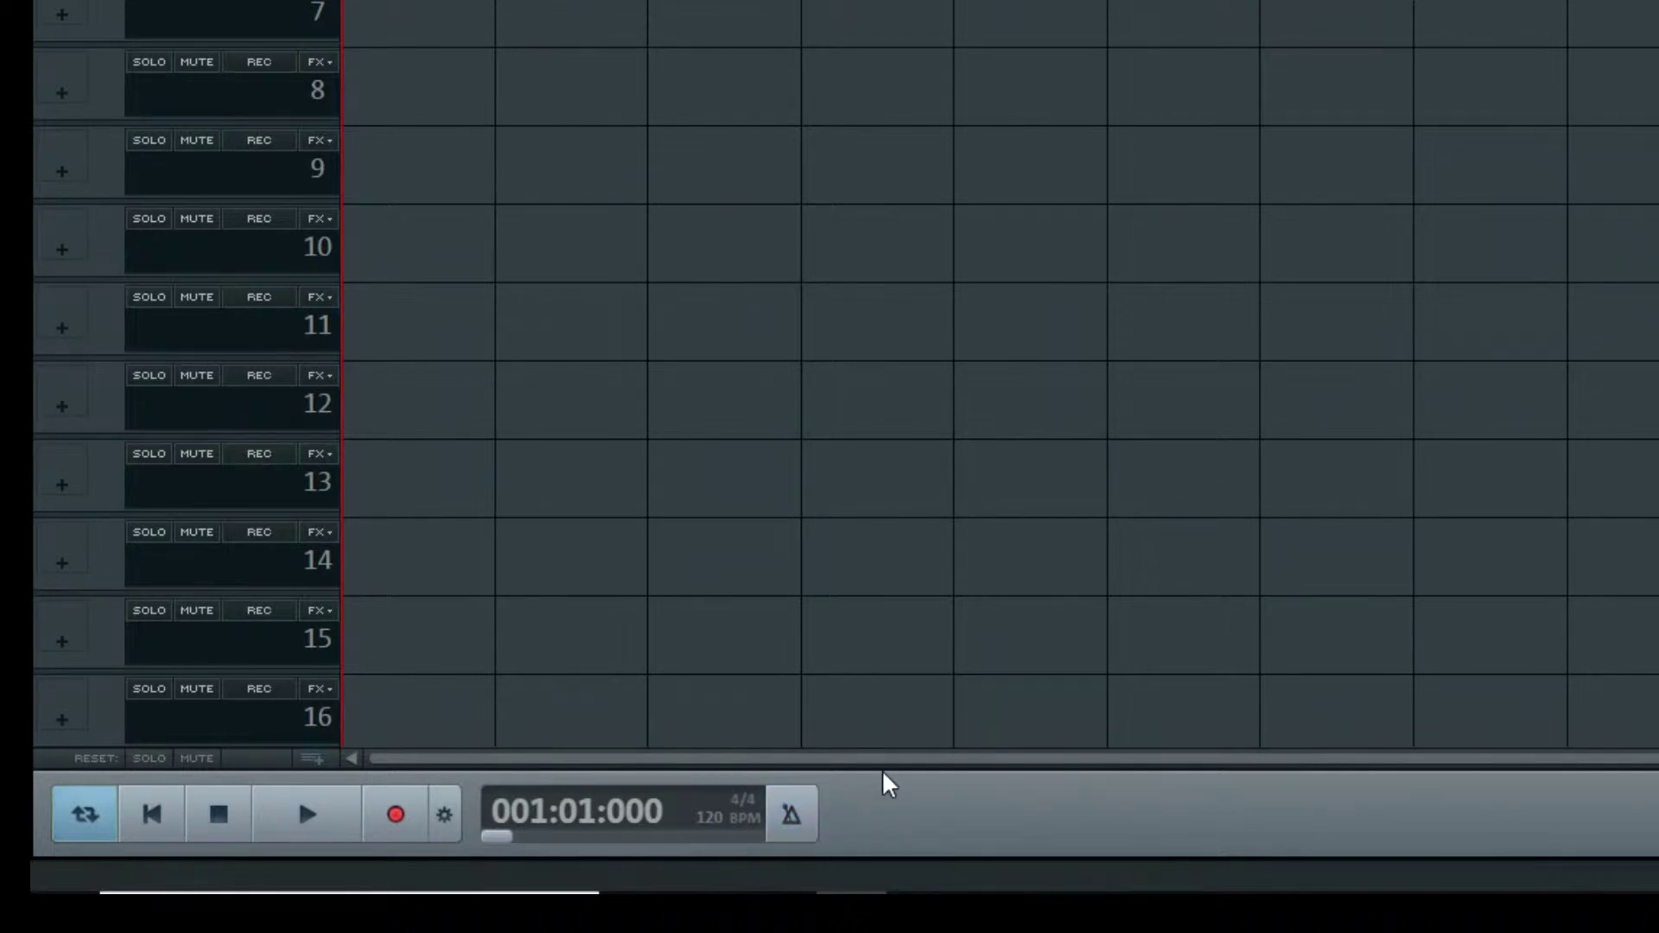
pyautogui.click(563, 830)
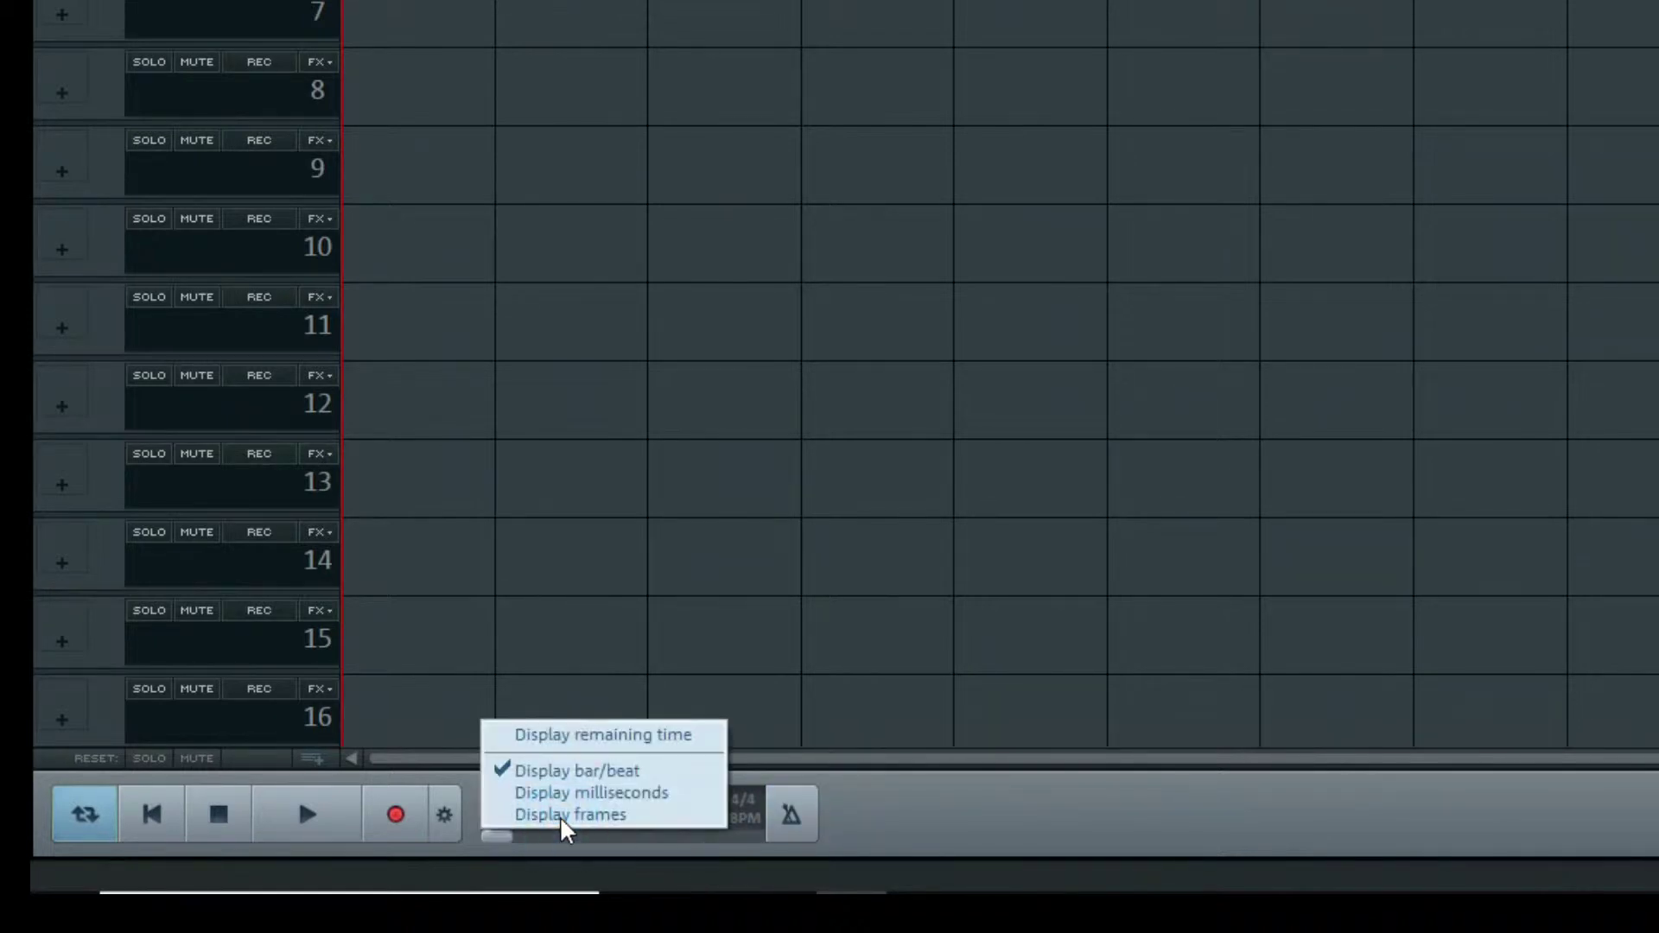
pyautogui.click(568, 683)
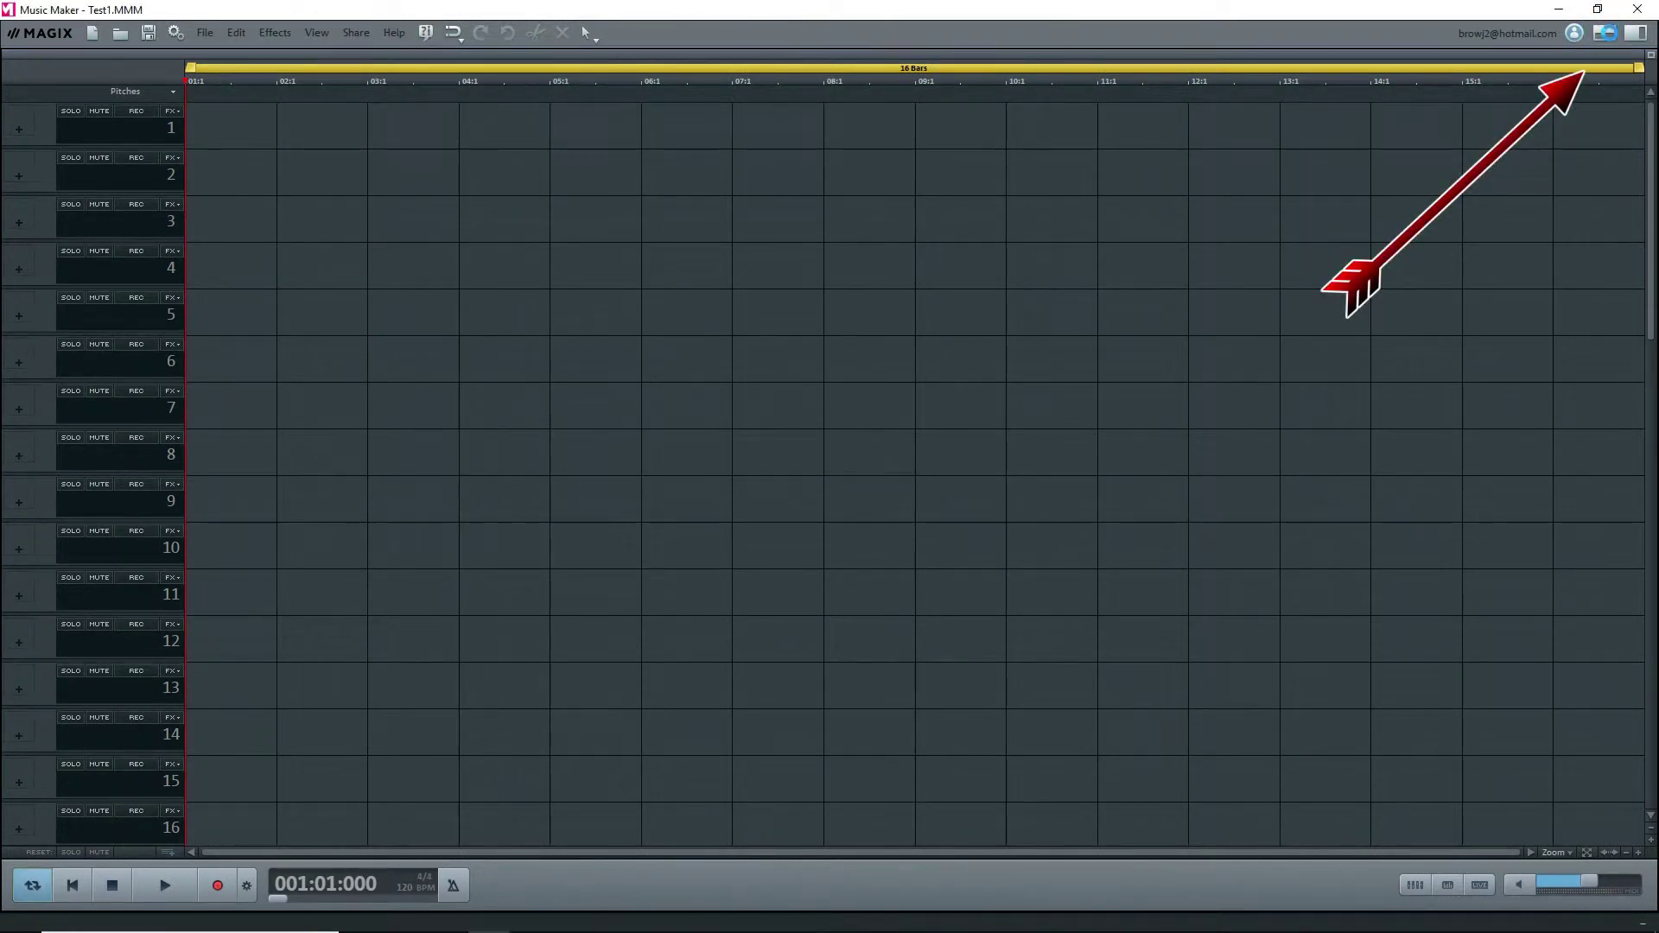
pyautogui.click(1636, 32)
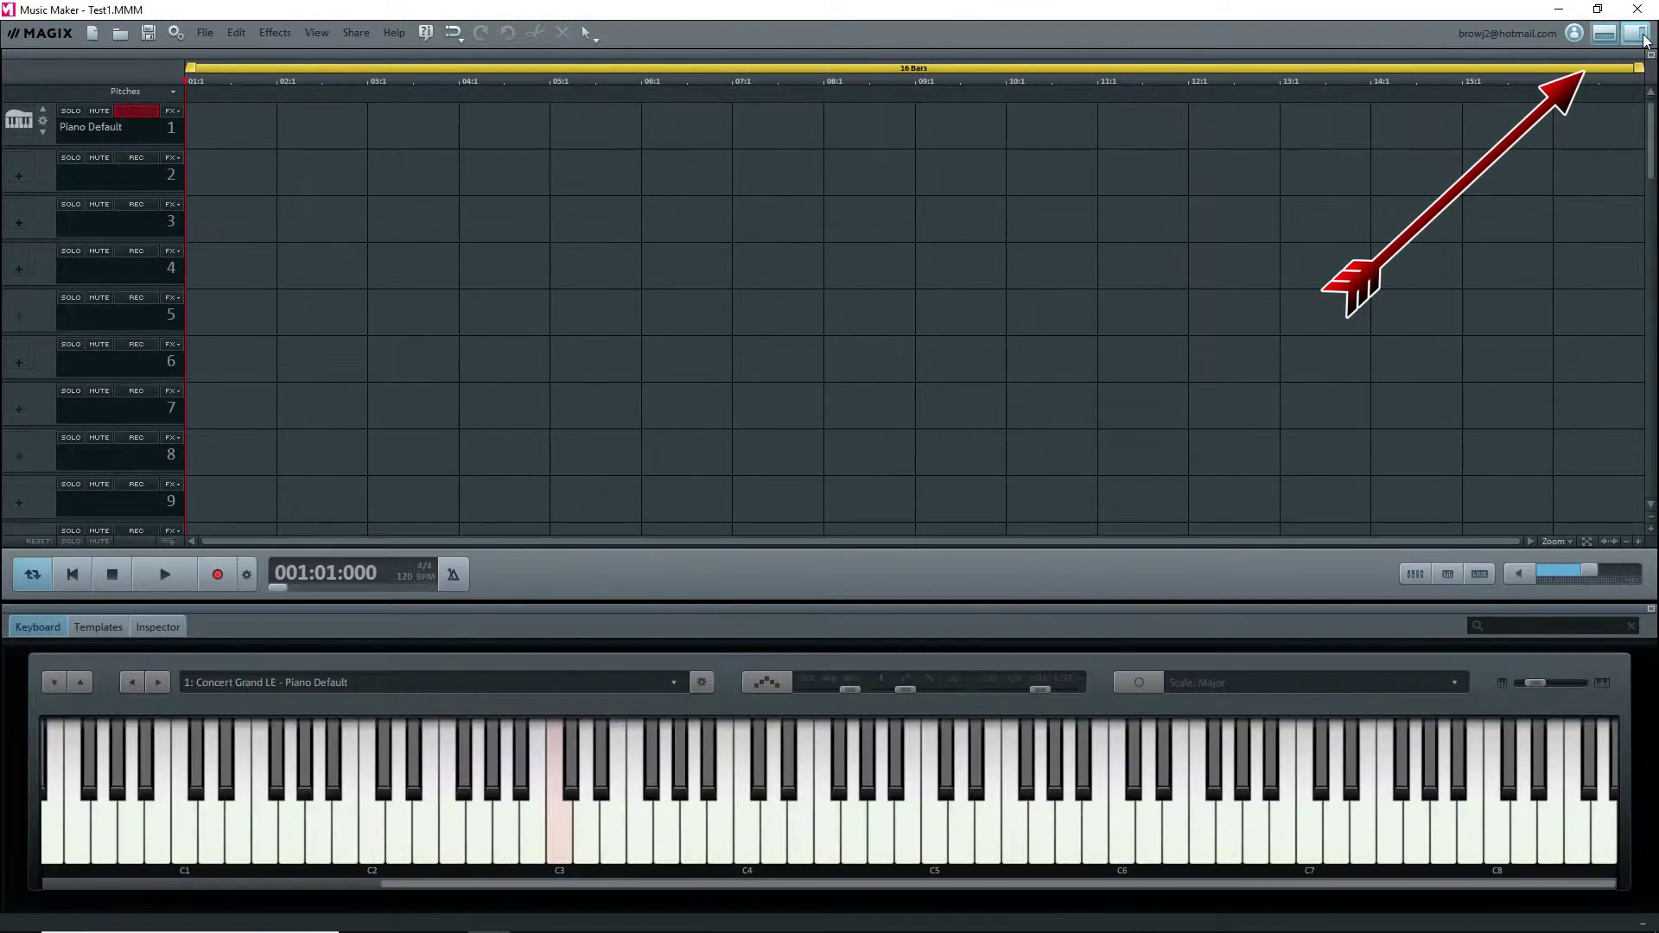
# - Show the loop browser beside the arranger and list the Drums loops
pyautogui.click(1646, 35)
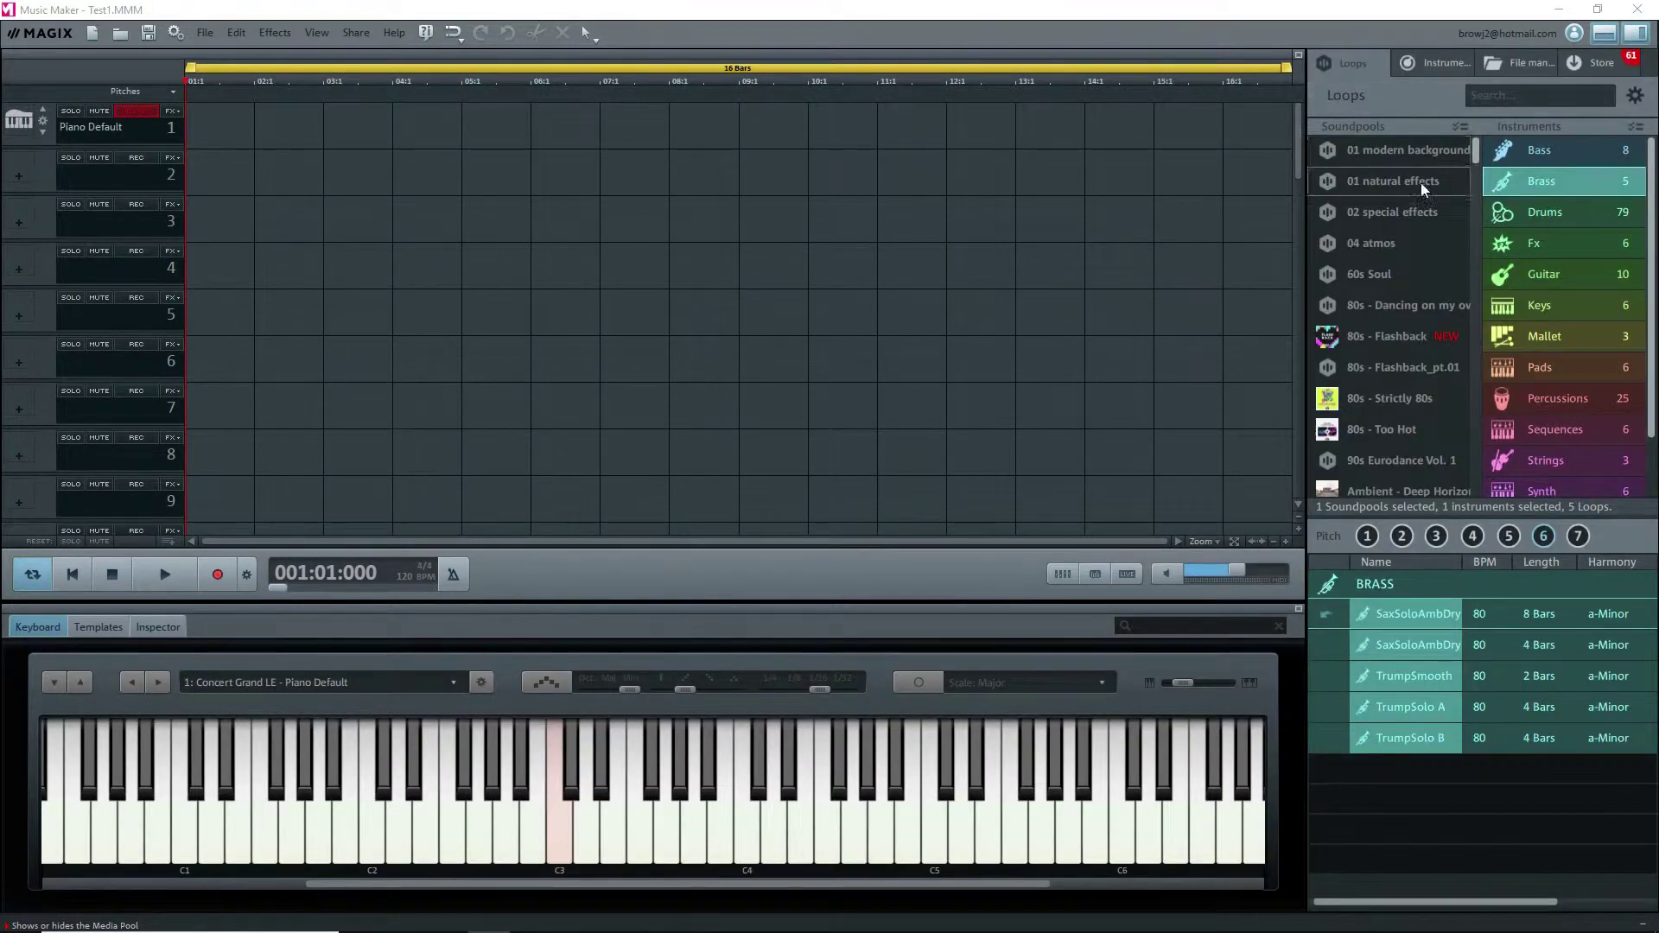
pyautogui.moveTo(1476, 148); pyautogui.dragTo(1477, 176)
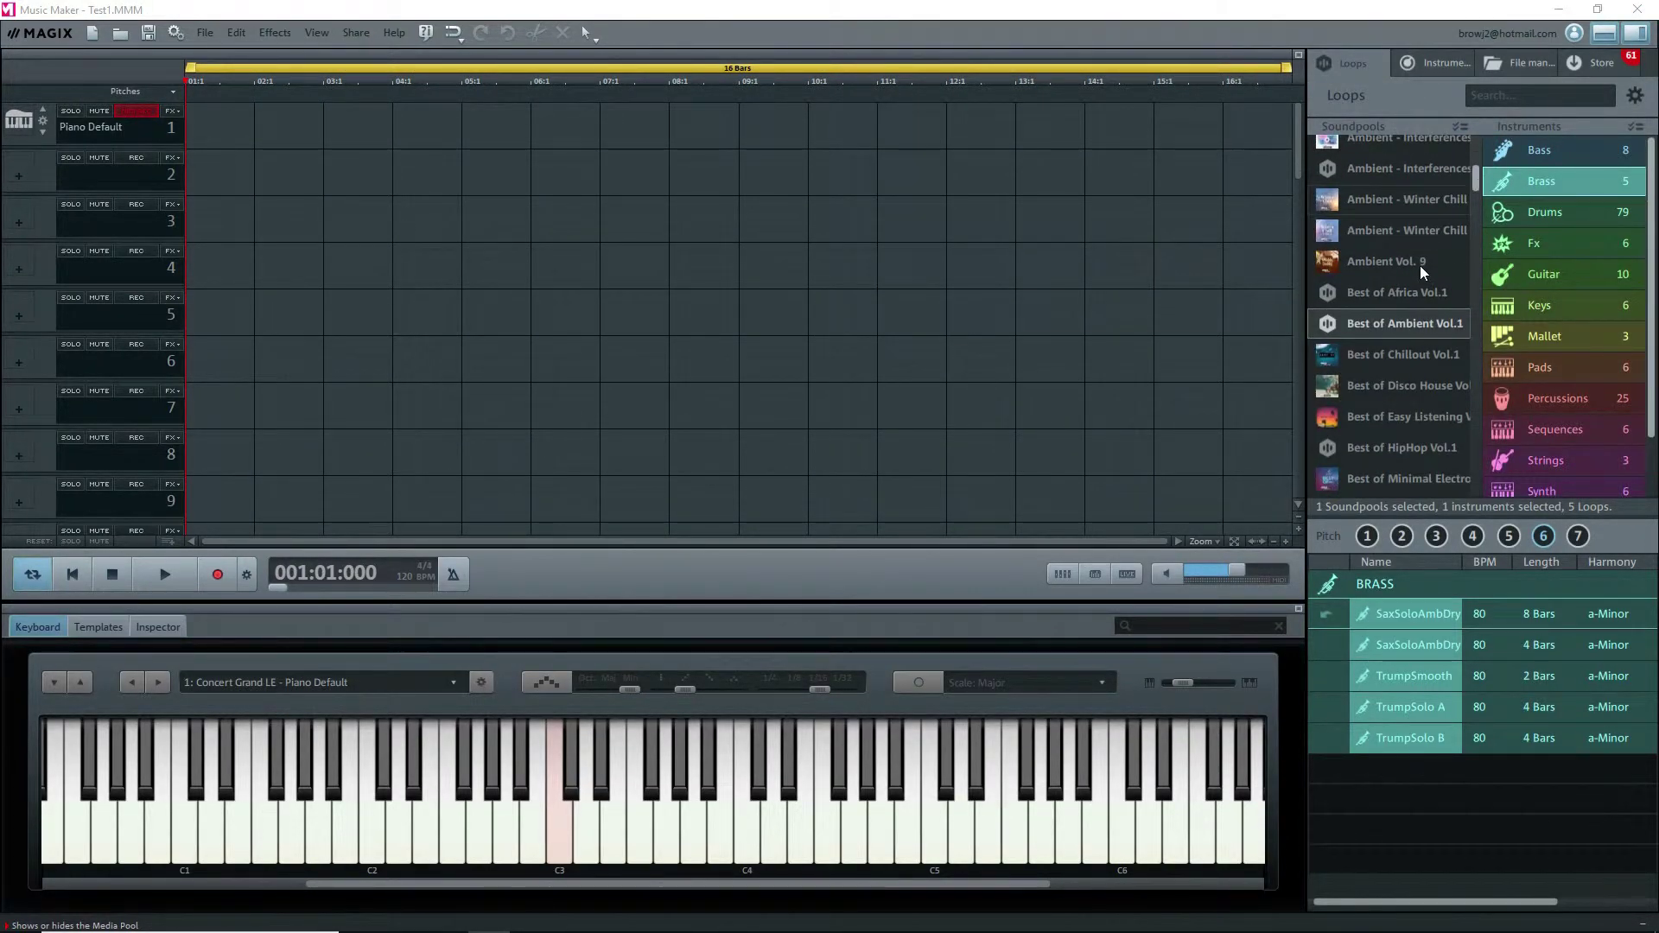
pyautogui.click(1518, 214)
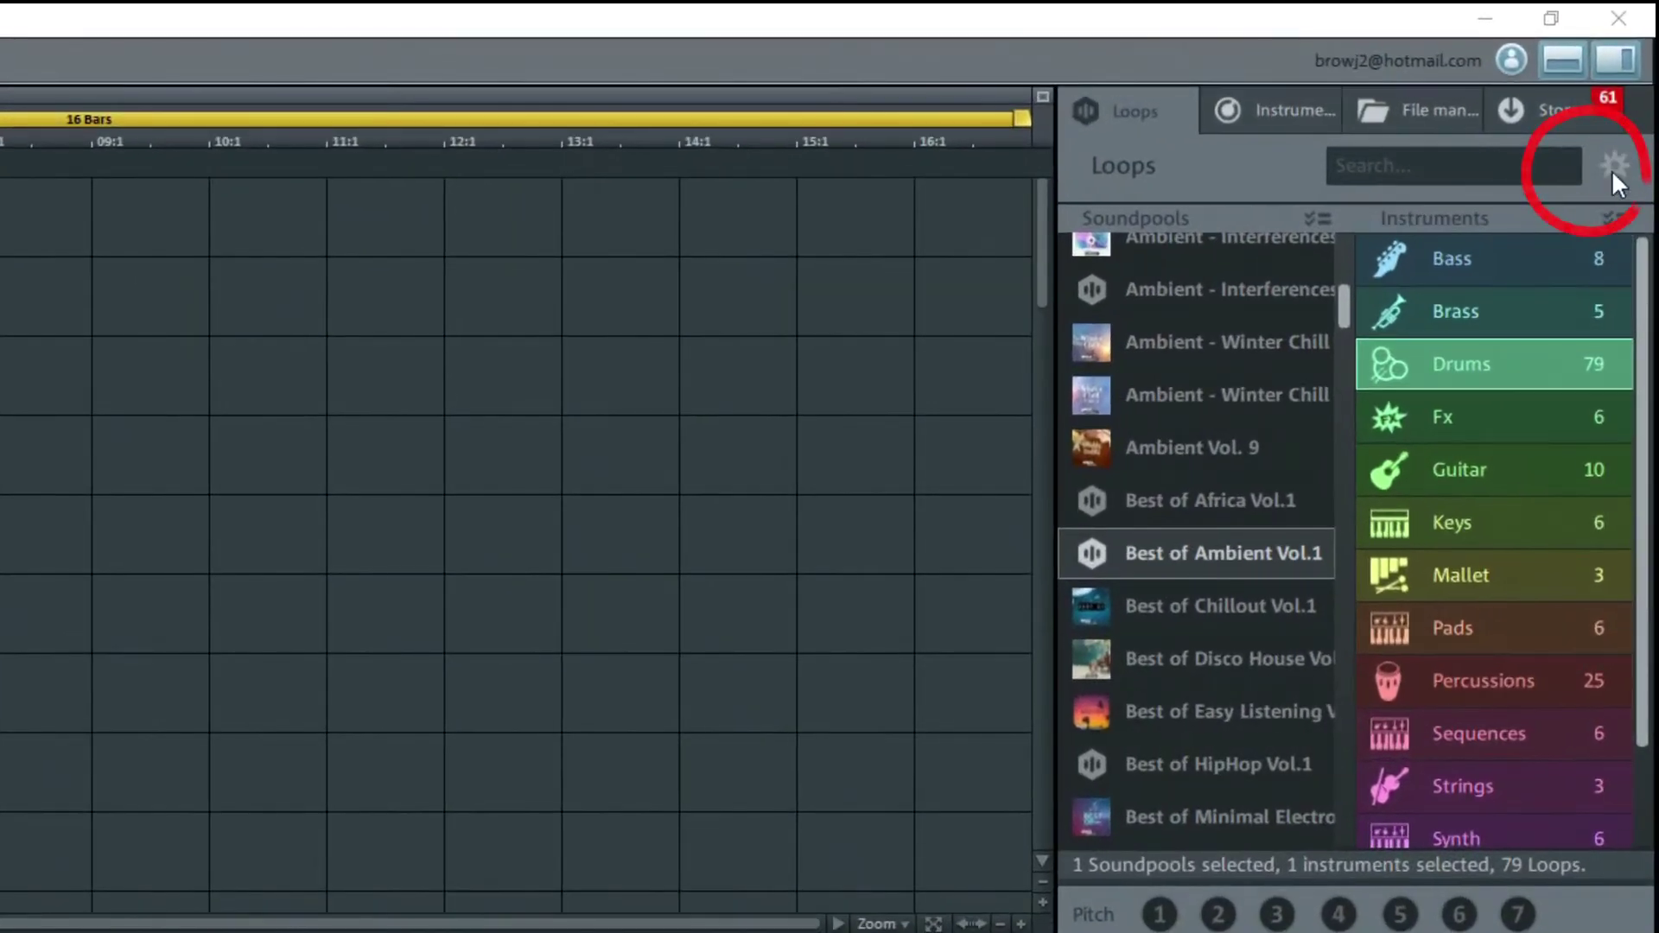
# - Place the BalladAdd A drum loop at bar 1 of track 1
pyautogui.click(1613, 169)
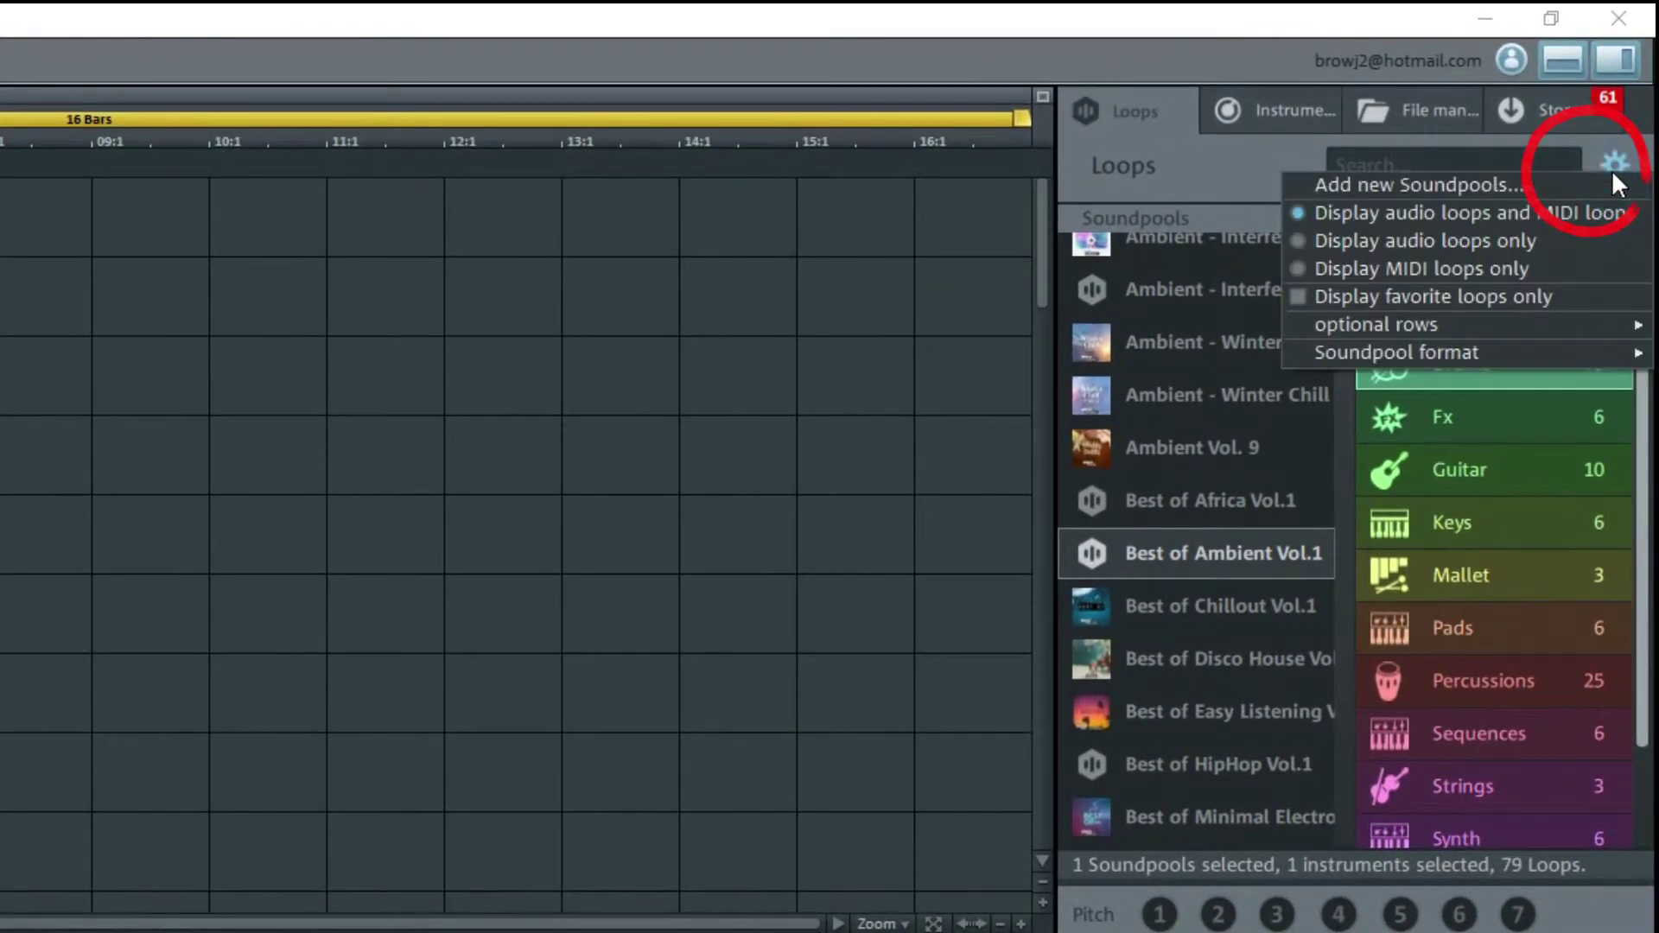
pyautogui.moveTo(1505, 325)
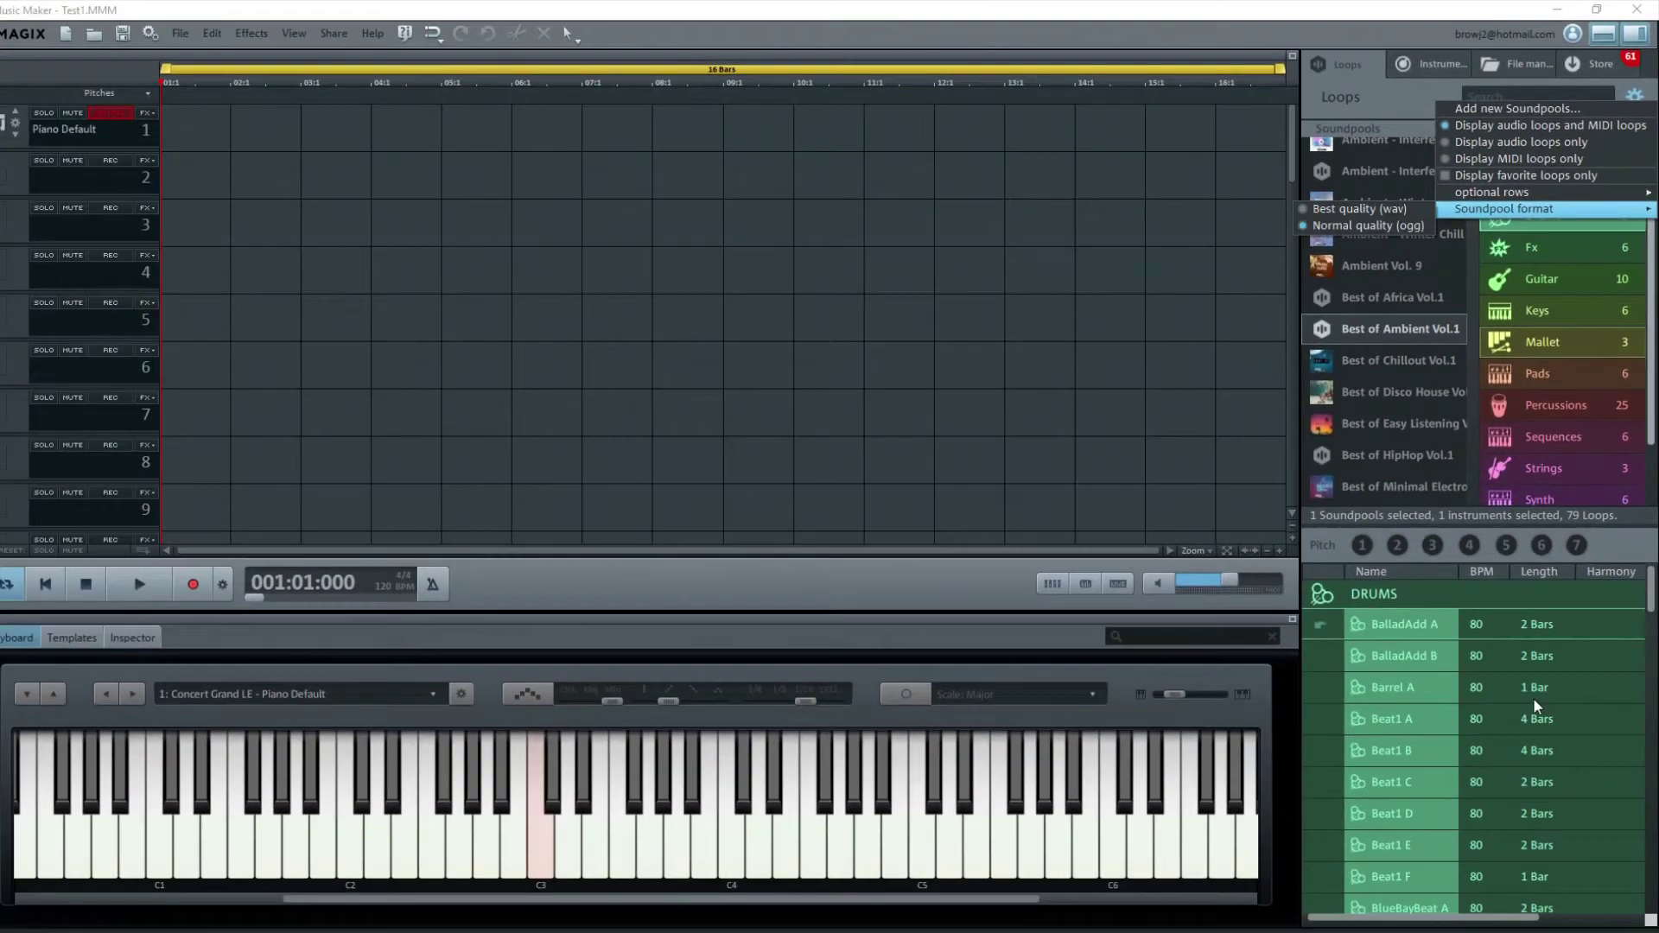
pyautogui.click(1414, 626)
pyautogui.moveTo(1414, 625); pyautogui.dragTo(230, 133)
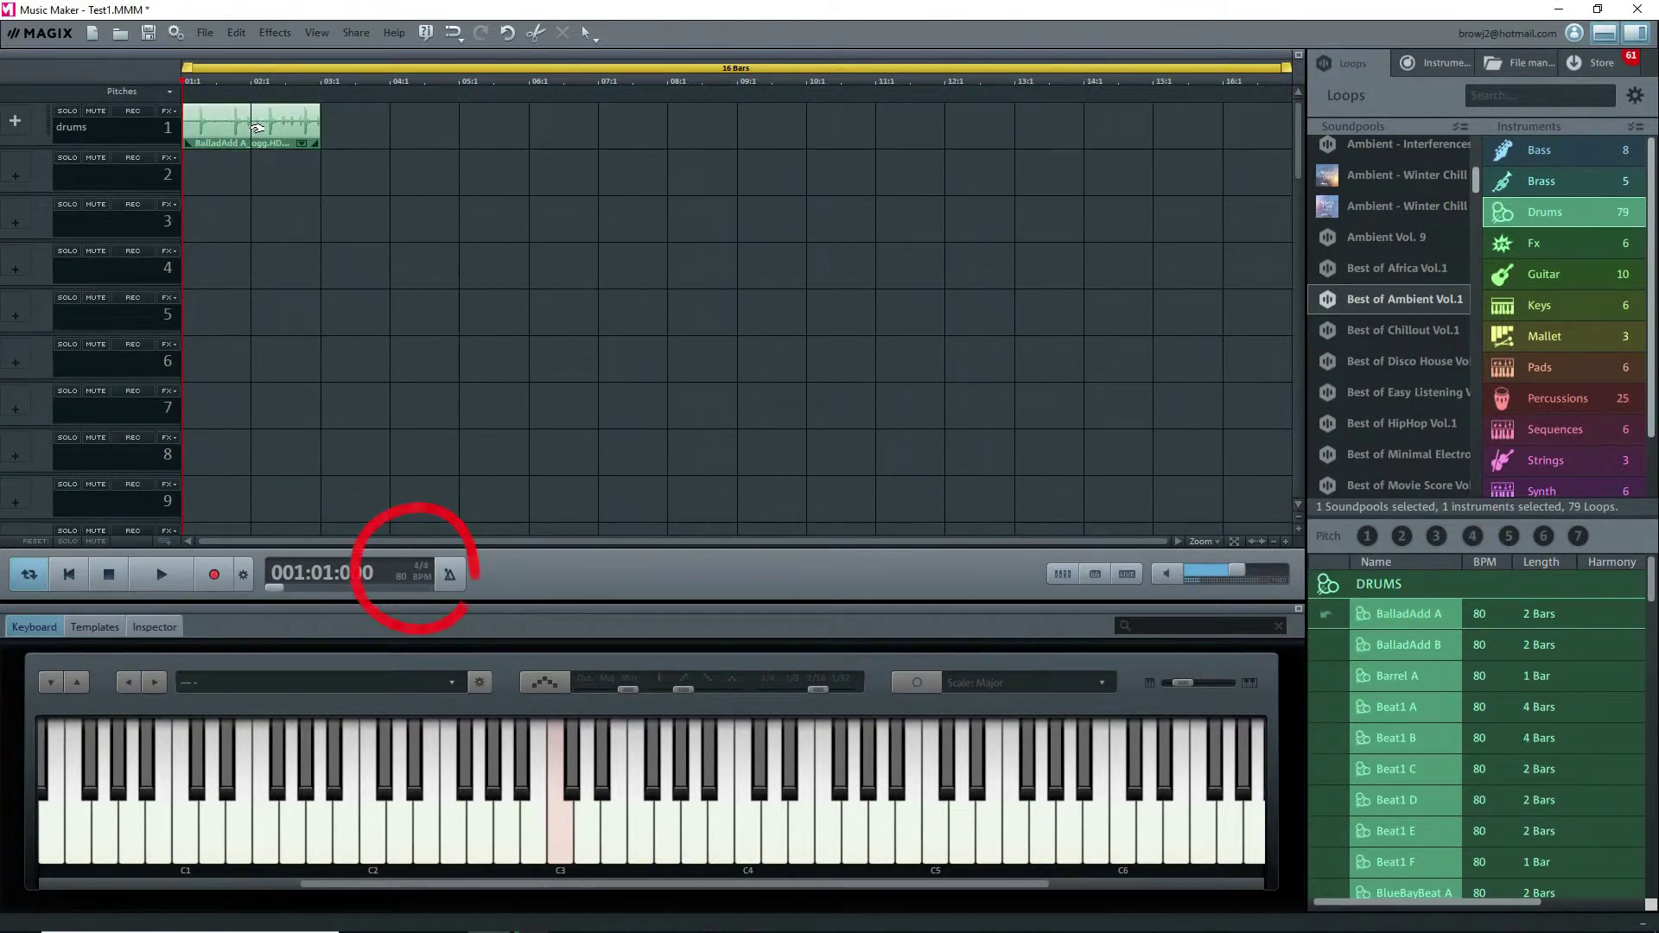
# - Place the Duck bass loop at pitch 1 (C-Major) on track 2 at bar 1
pyautogui.click(1557, 149)
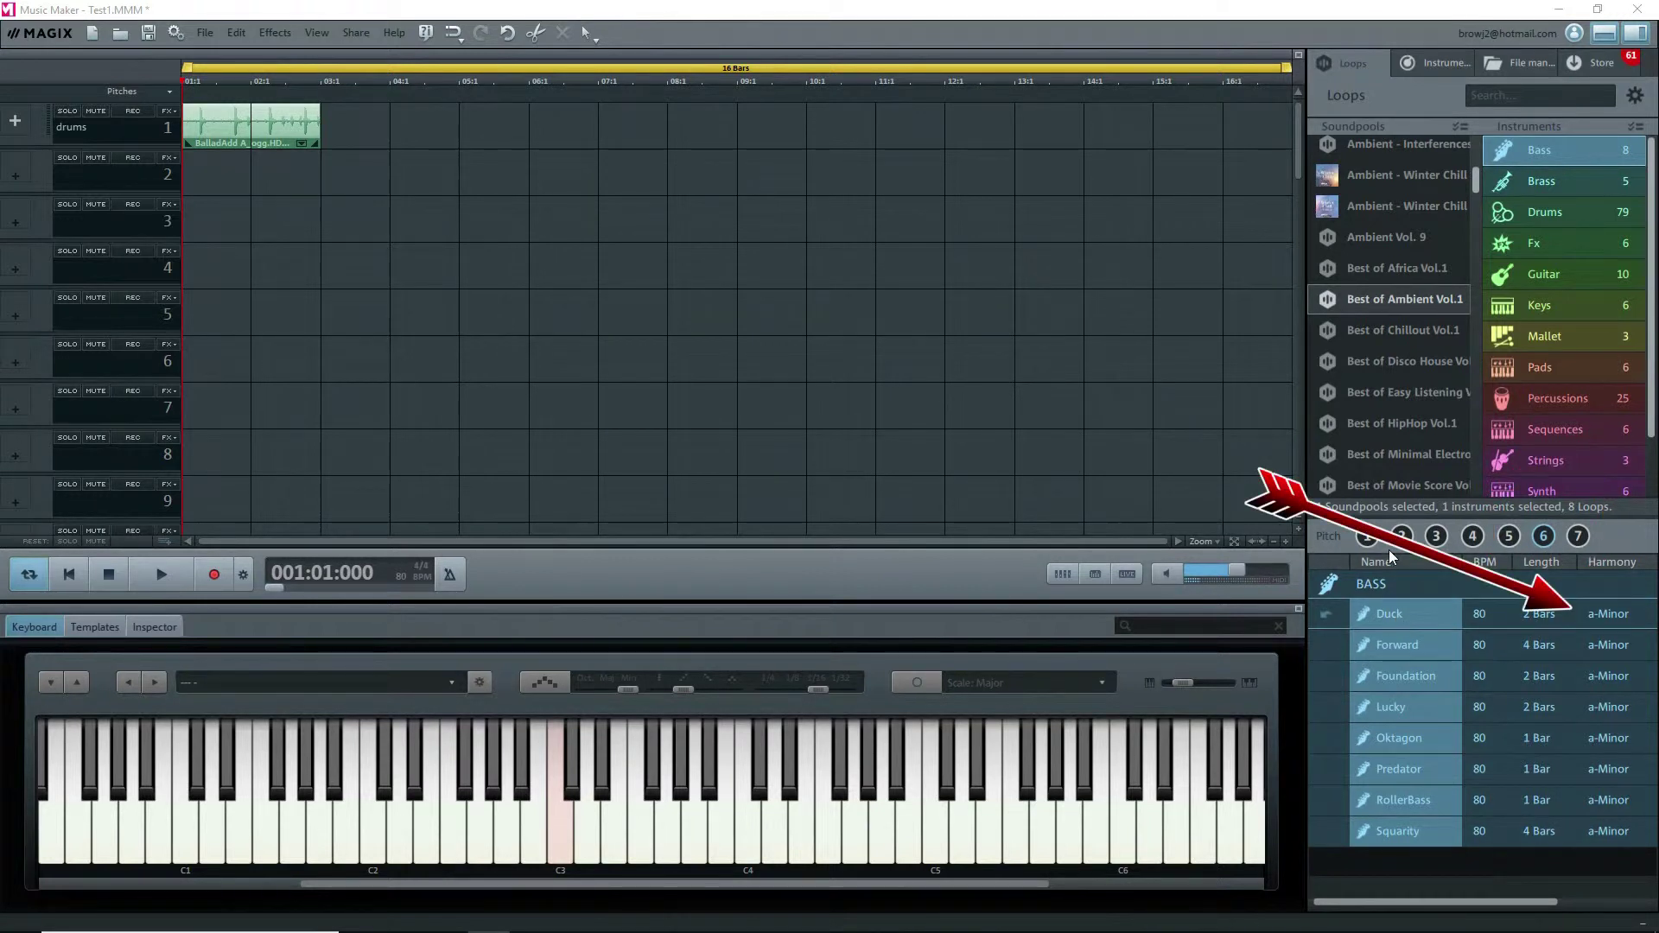
pyautogui.click(1368, 536)
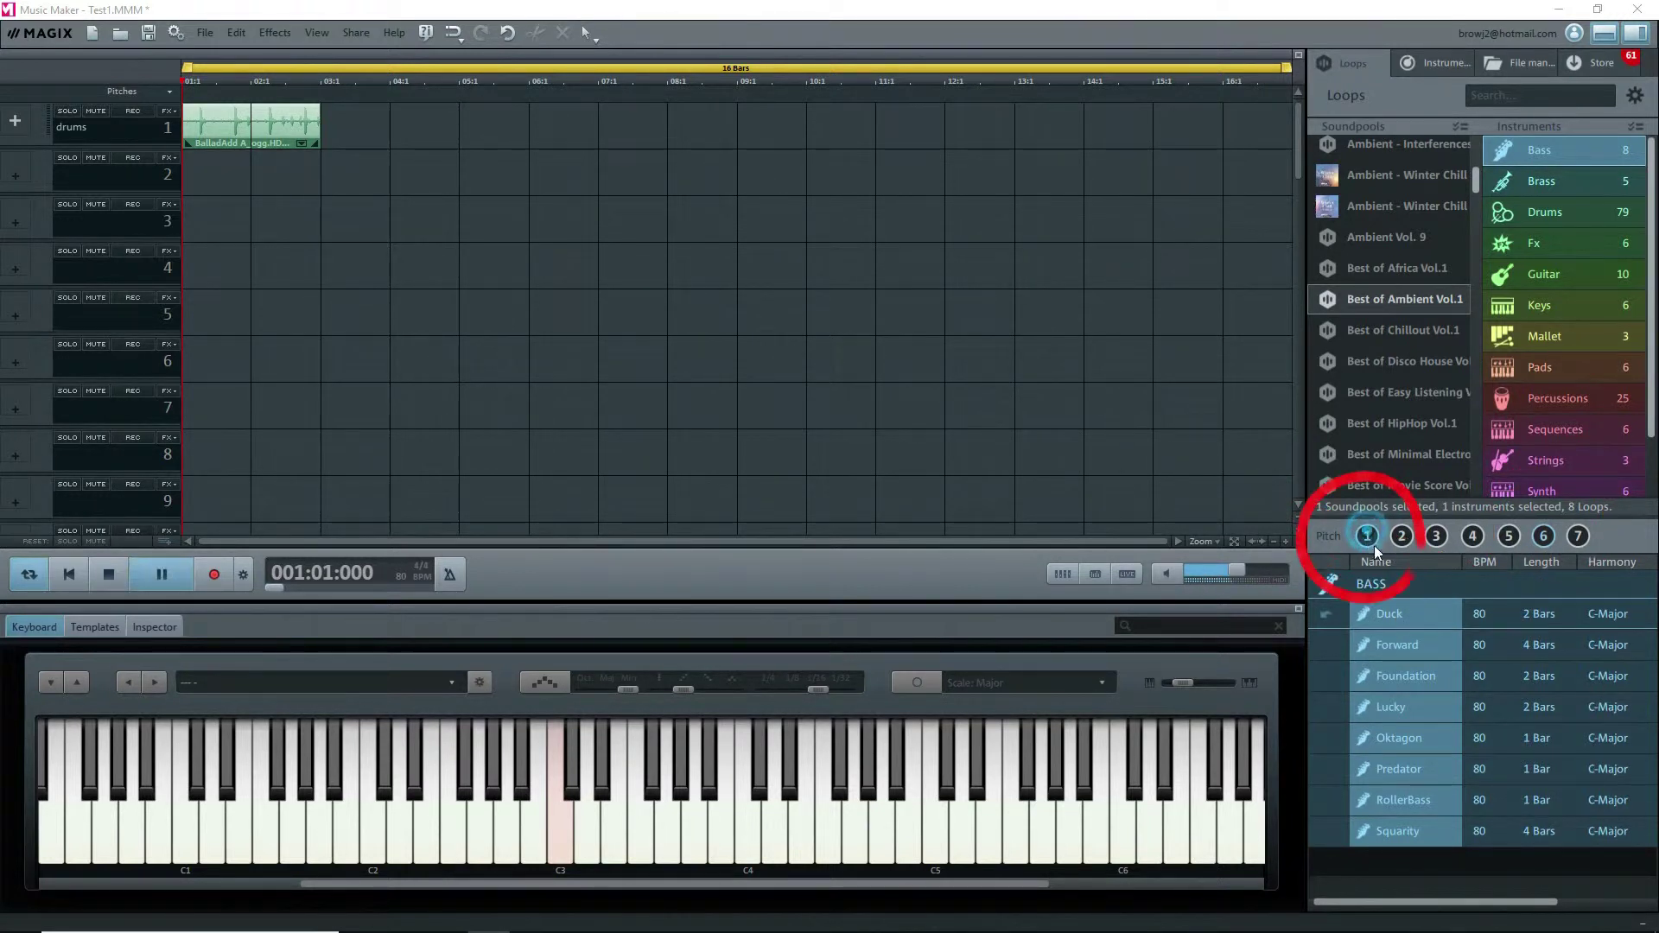
pyautogui.click(1407, 610)
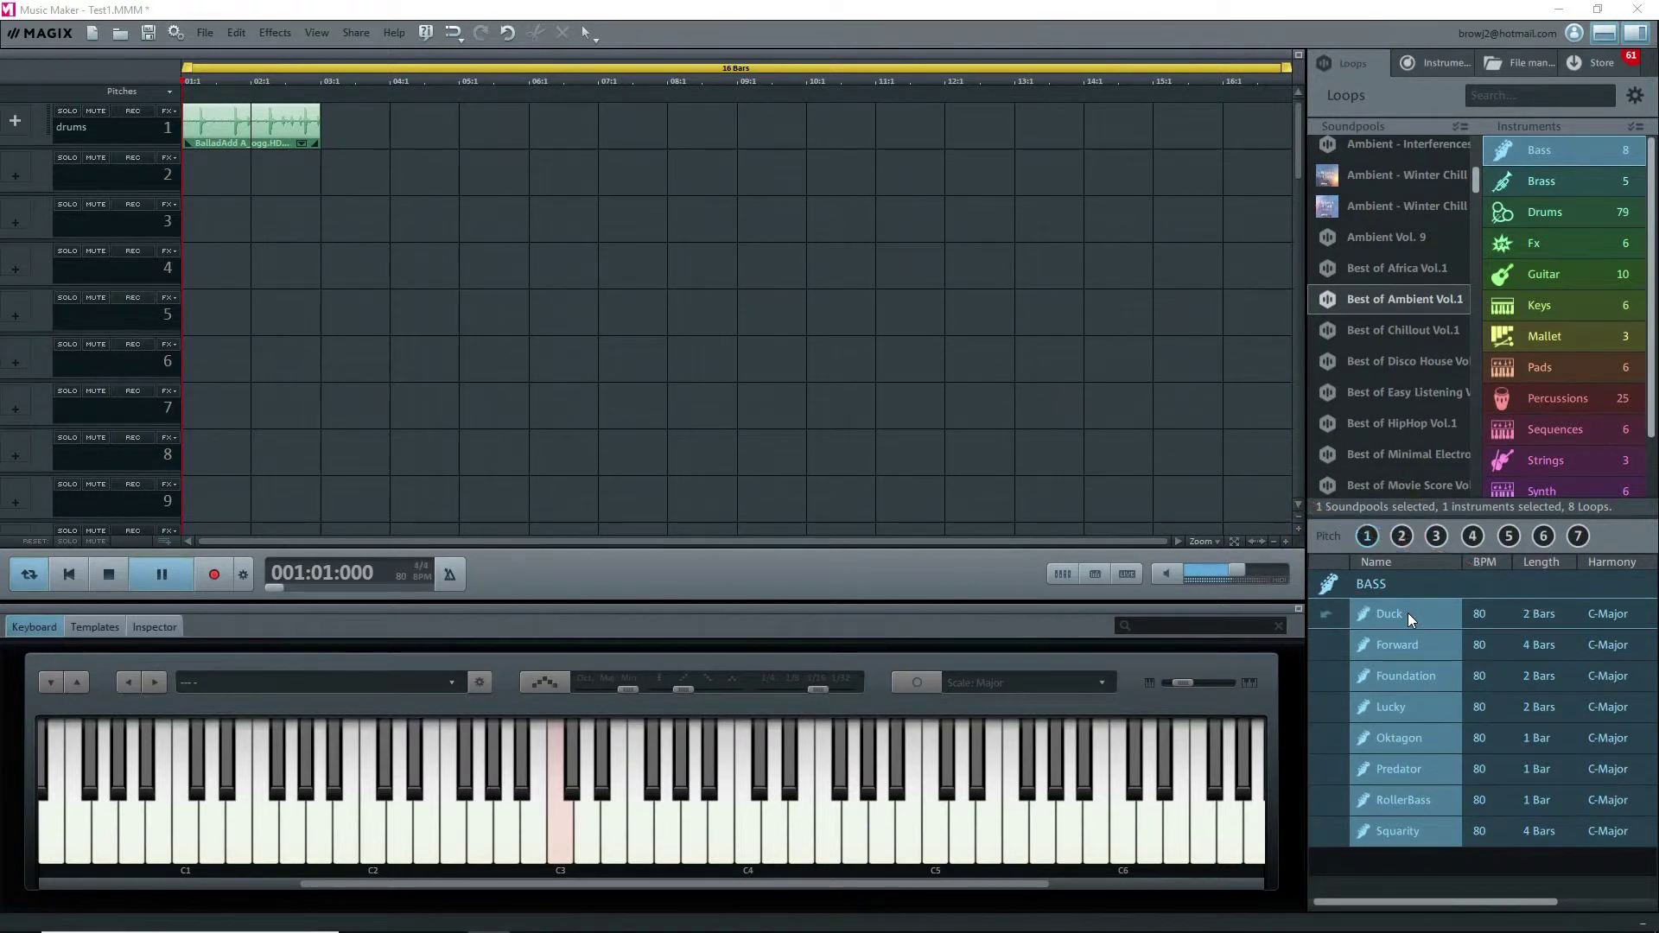
pyautogui.moveTo(1408, 613); pyautogui.dragTo(228, 190)
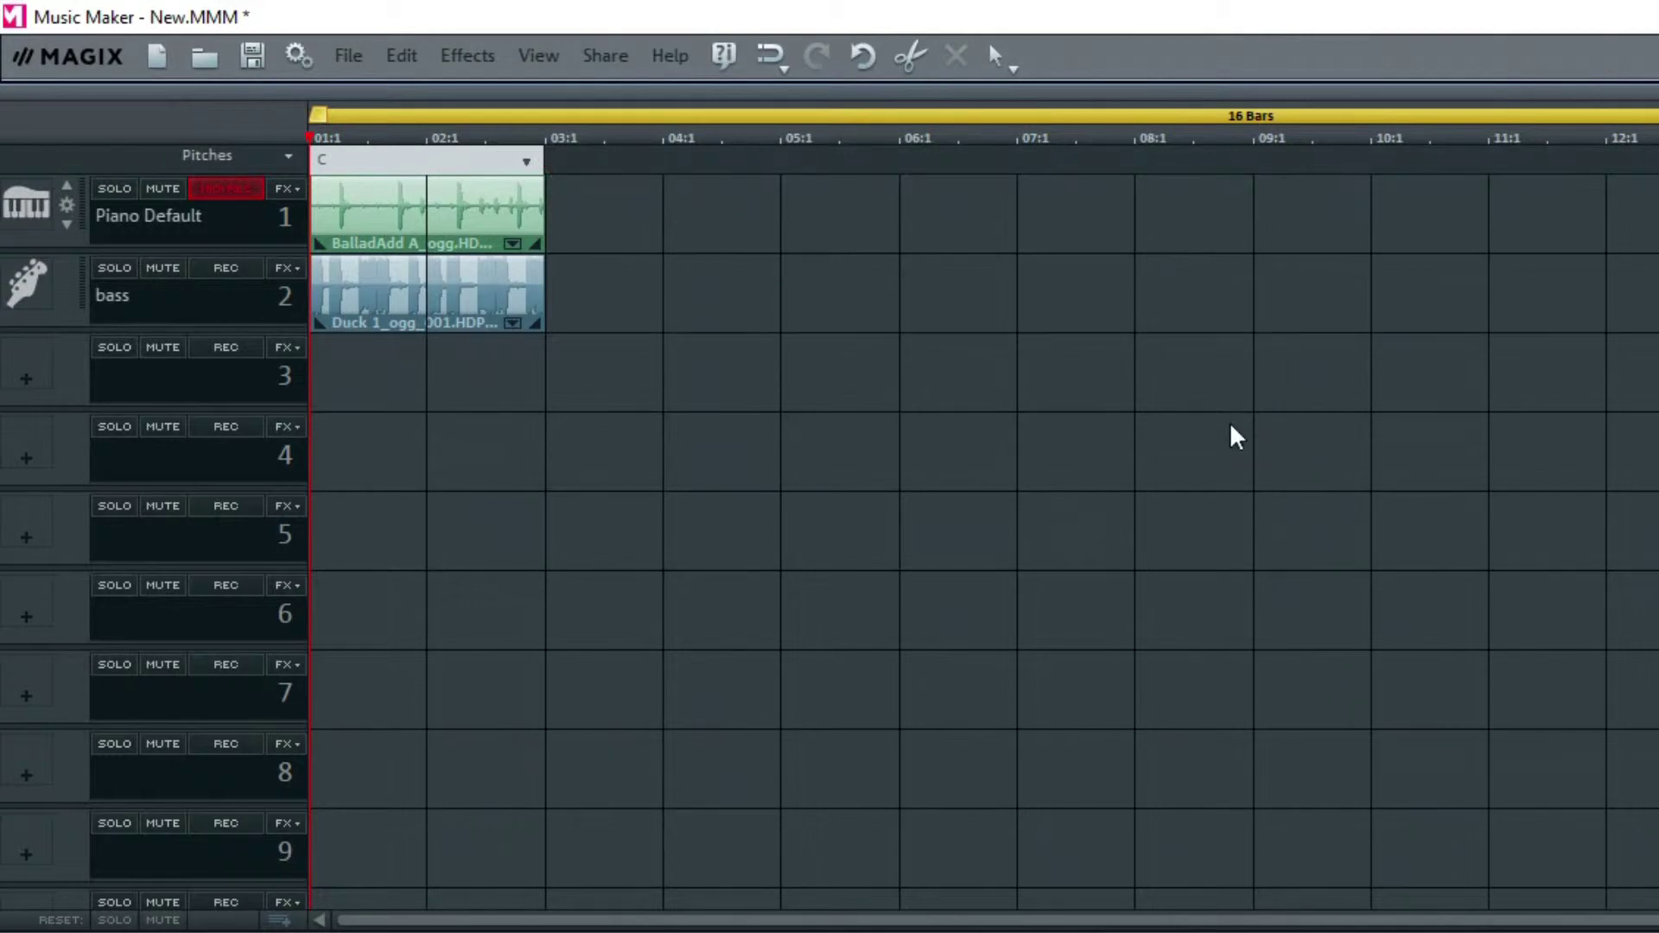
# - Check the song key list and its Advanced options, leaving the key at C
pyautogui.click(526, 162)
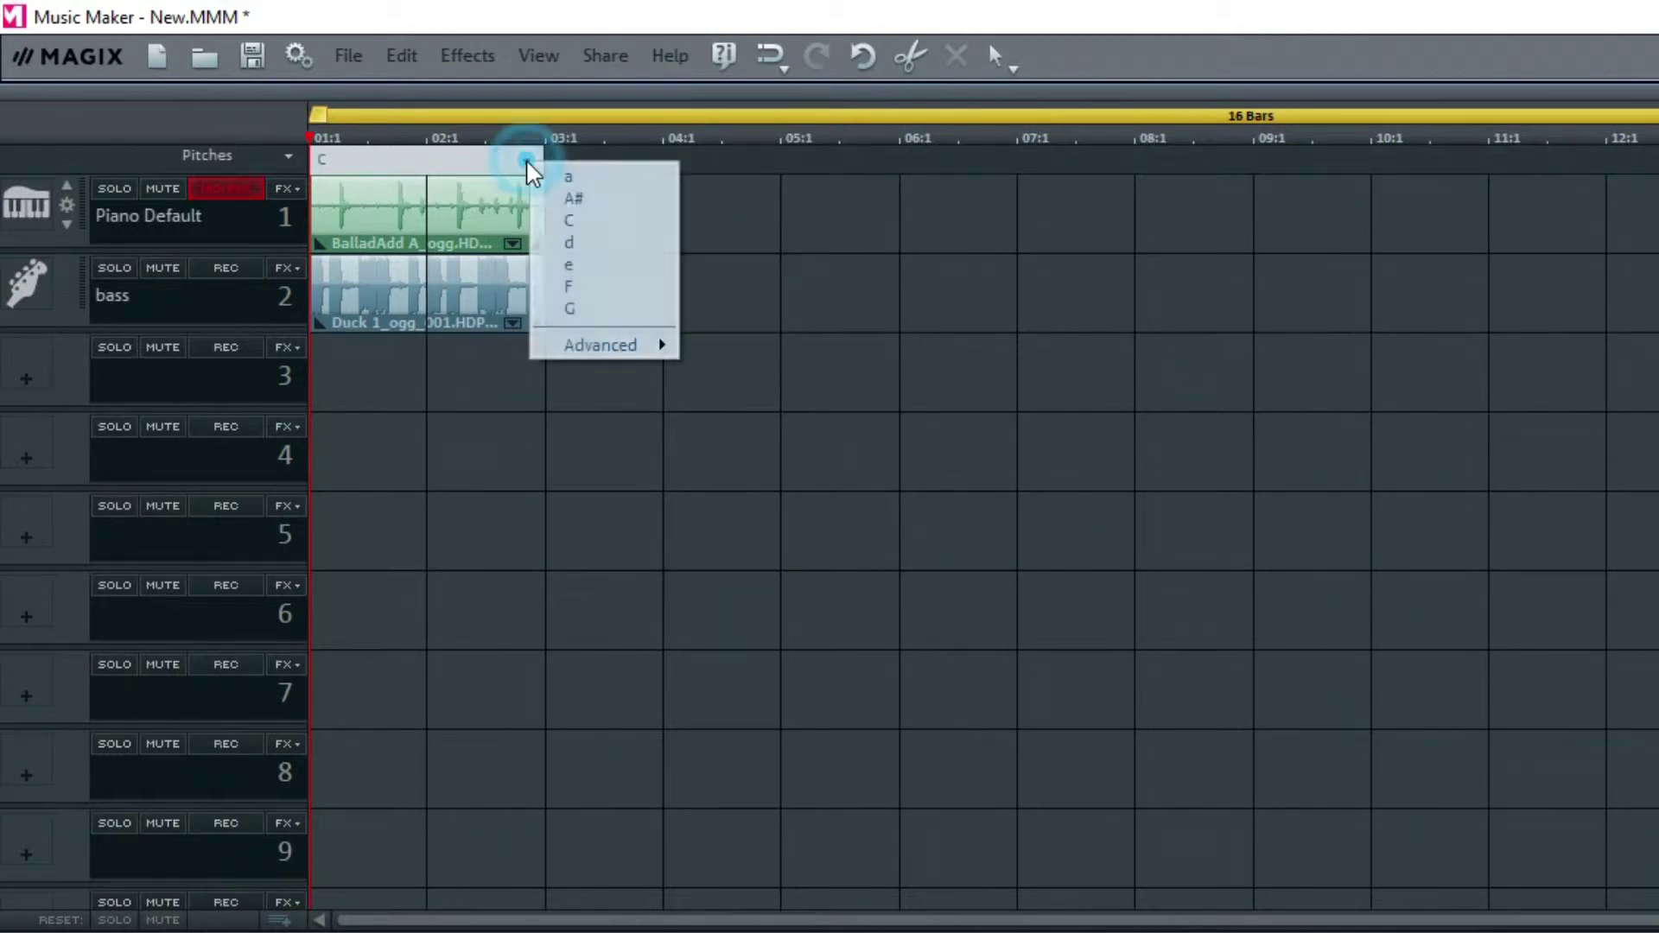
pyautogui.moveTo(575, 350)
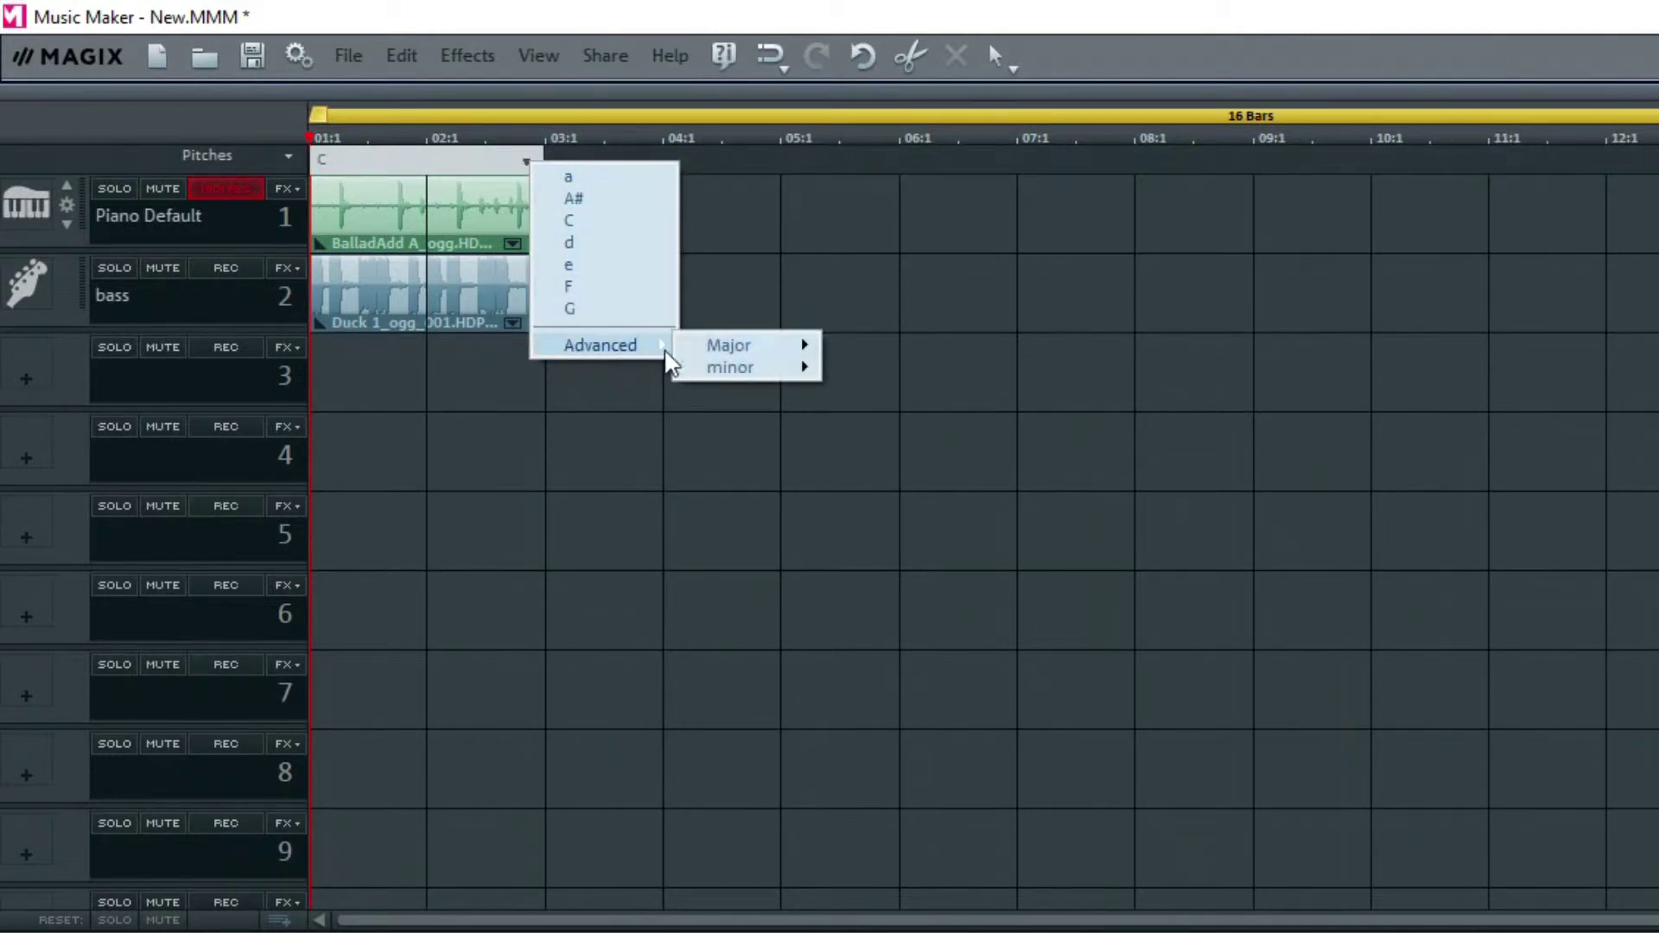
pyautogui.moveTo(694, 370)
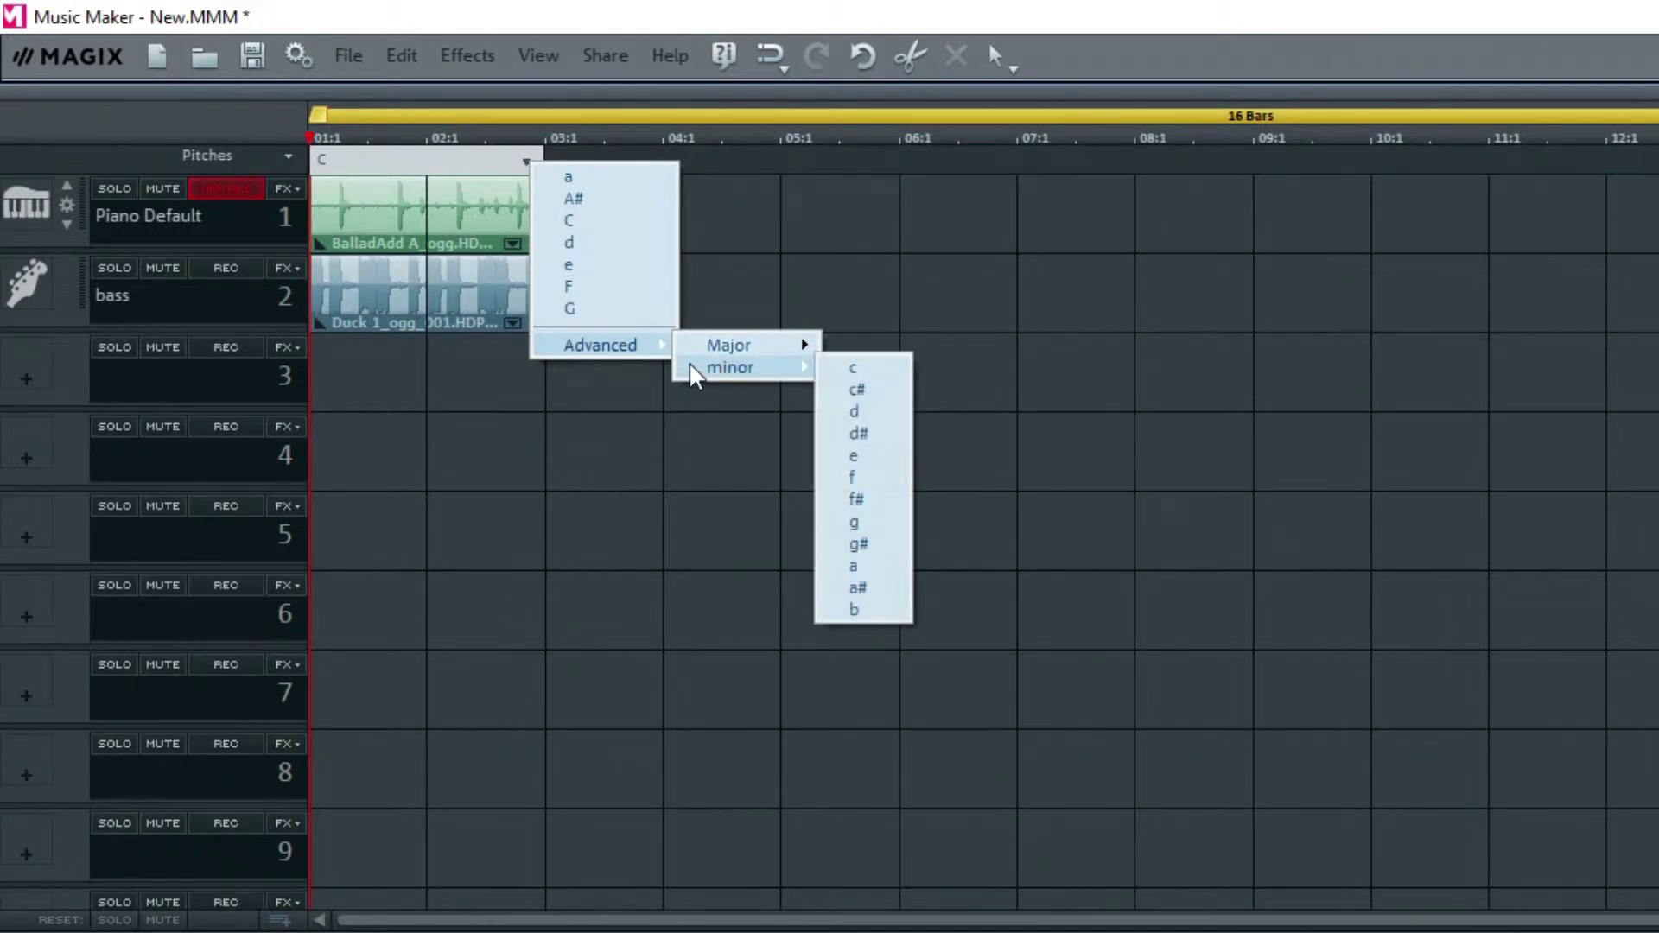
pyautogui.click(661, 428)
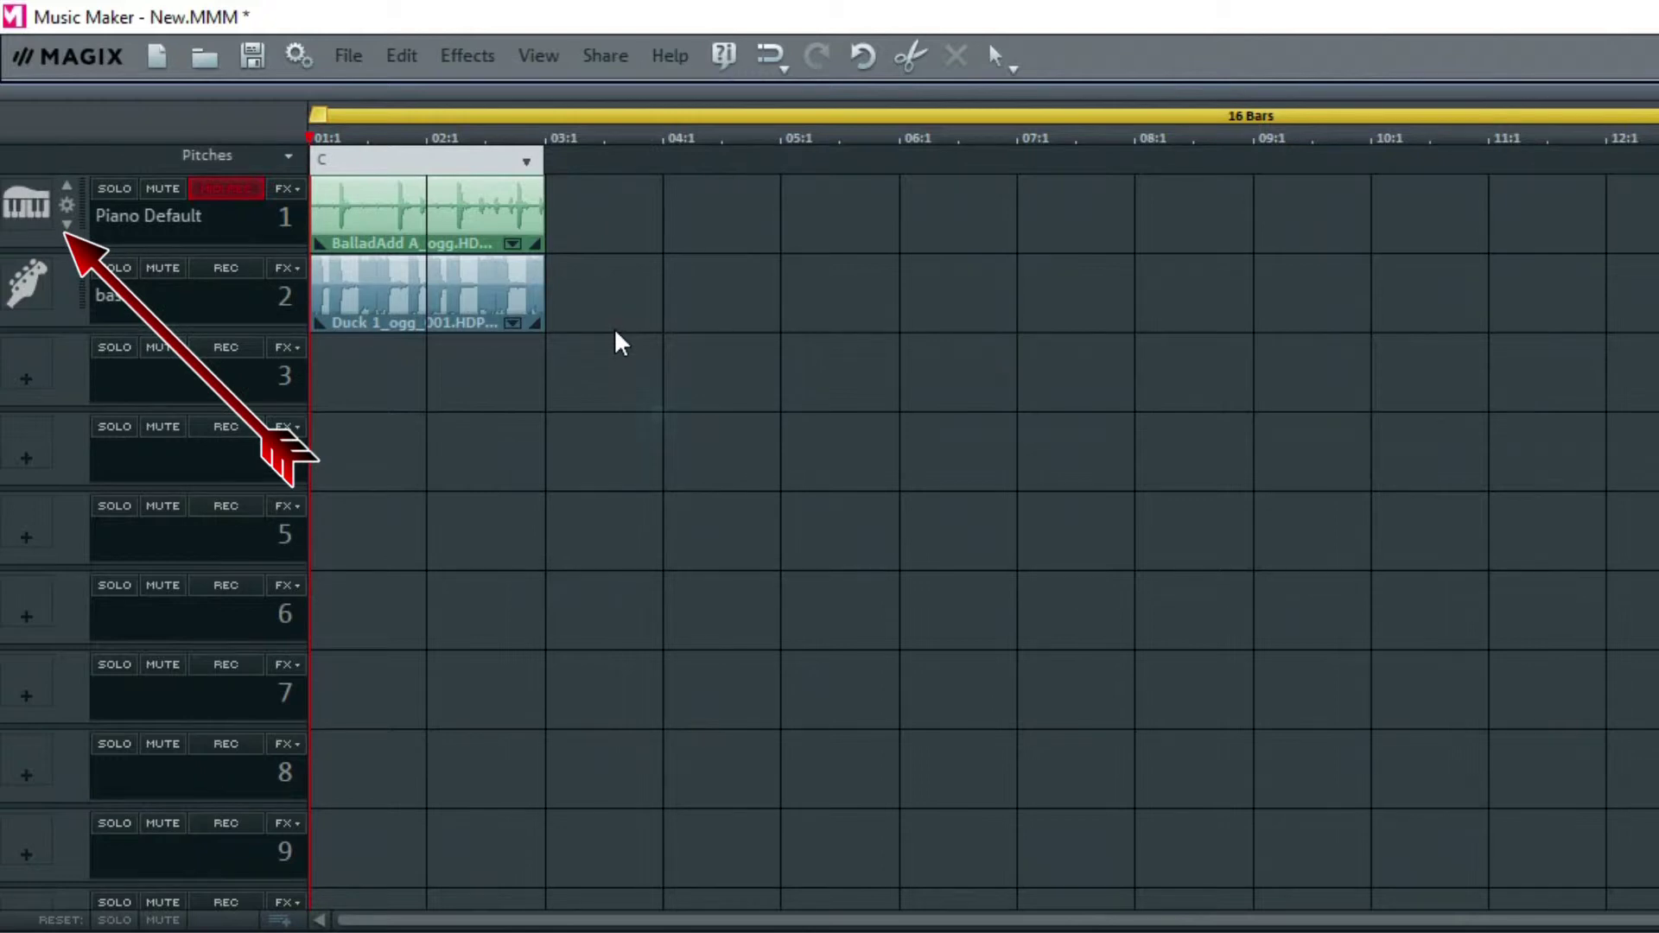
# - Give track 1 the circle-slash instrument icon and rename it Drums
pyautogui.click(29, 207)
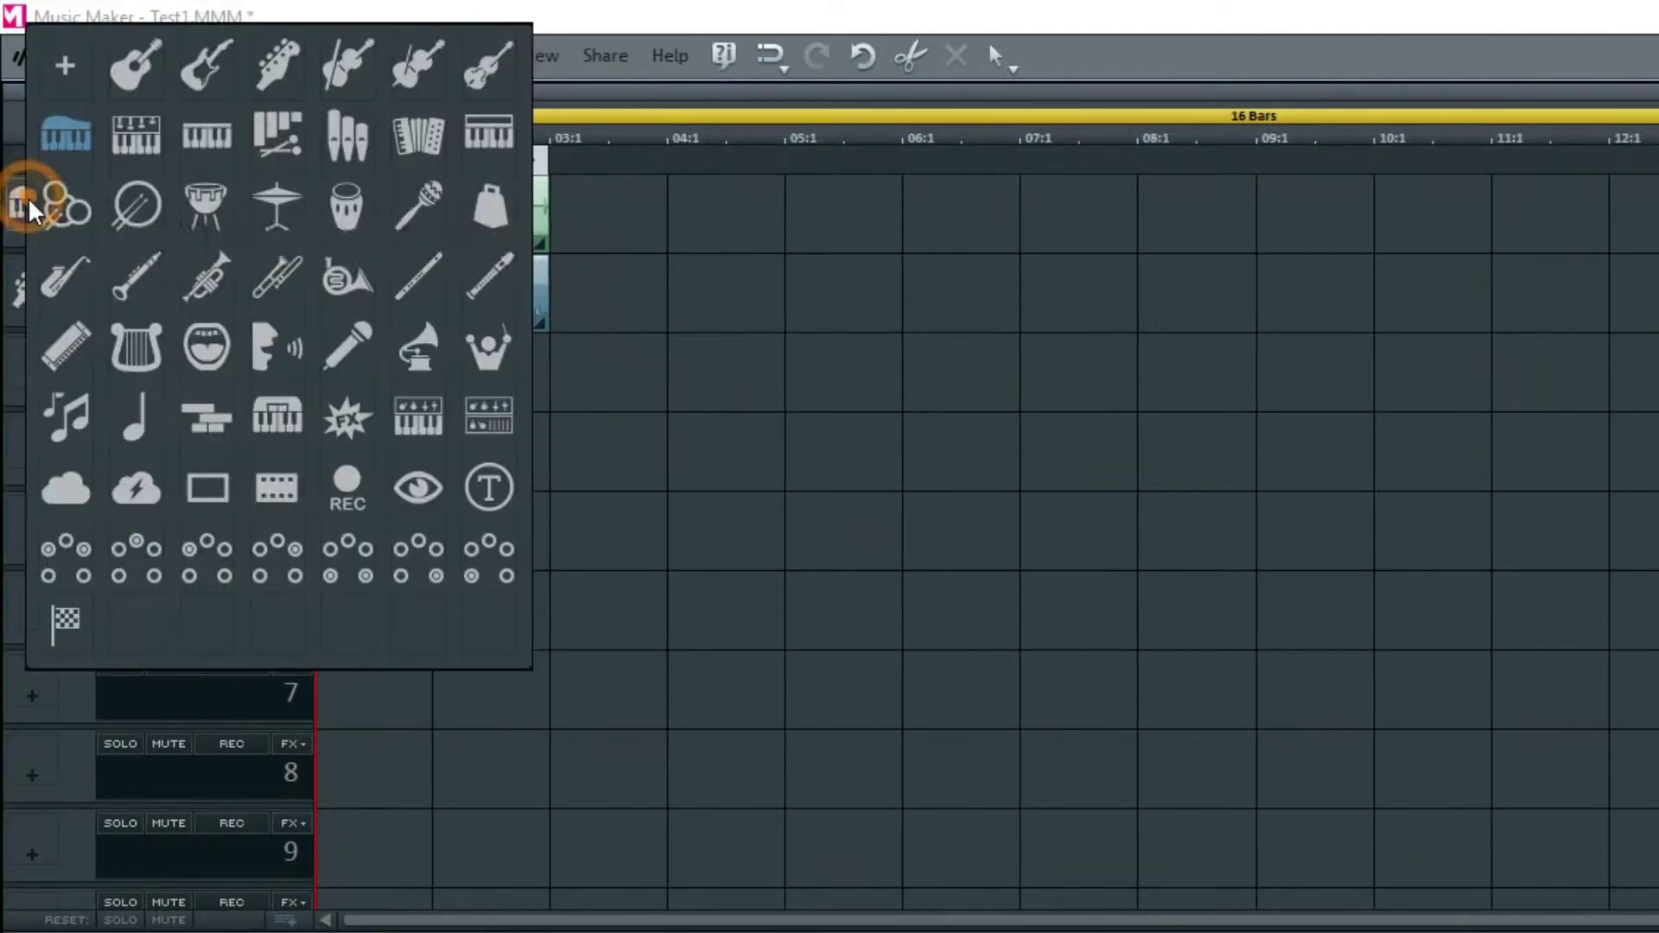
pyautogui.click(135, 205)
pyautogui.doubleClick(142, 216)
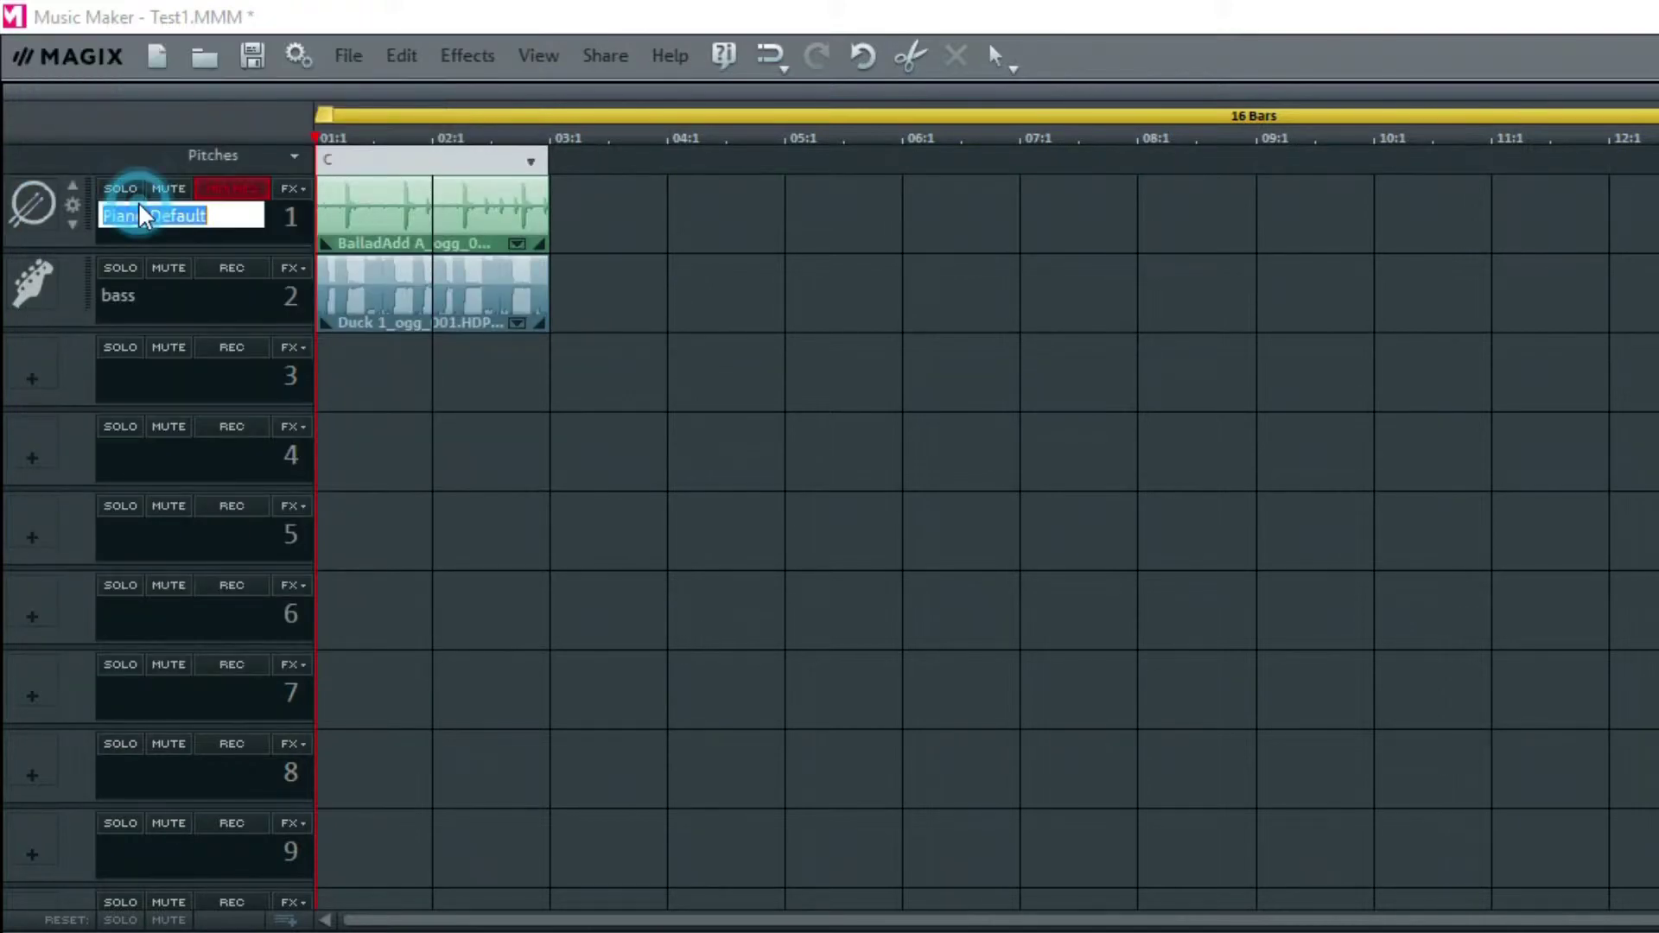
pyautogui.write('Drums')
pyautogui.press('Return')
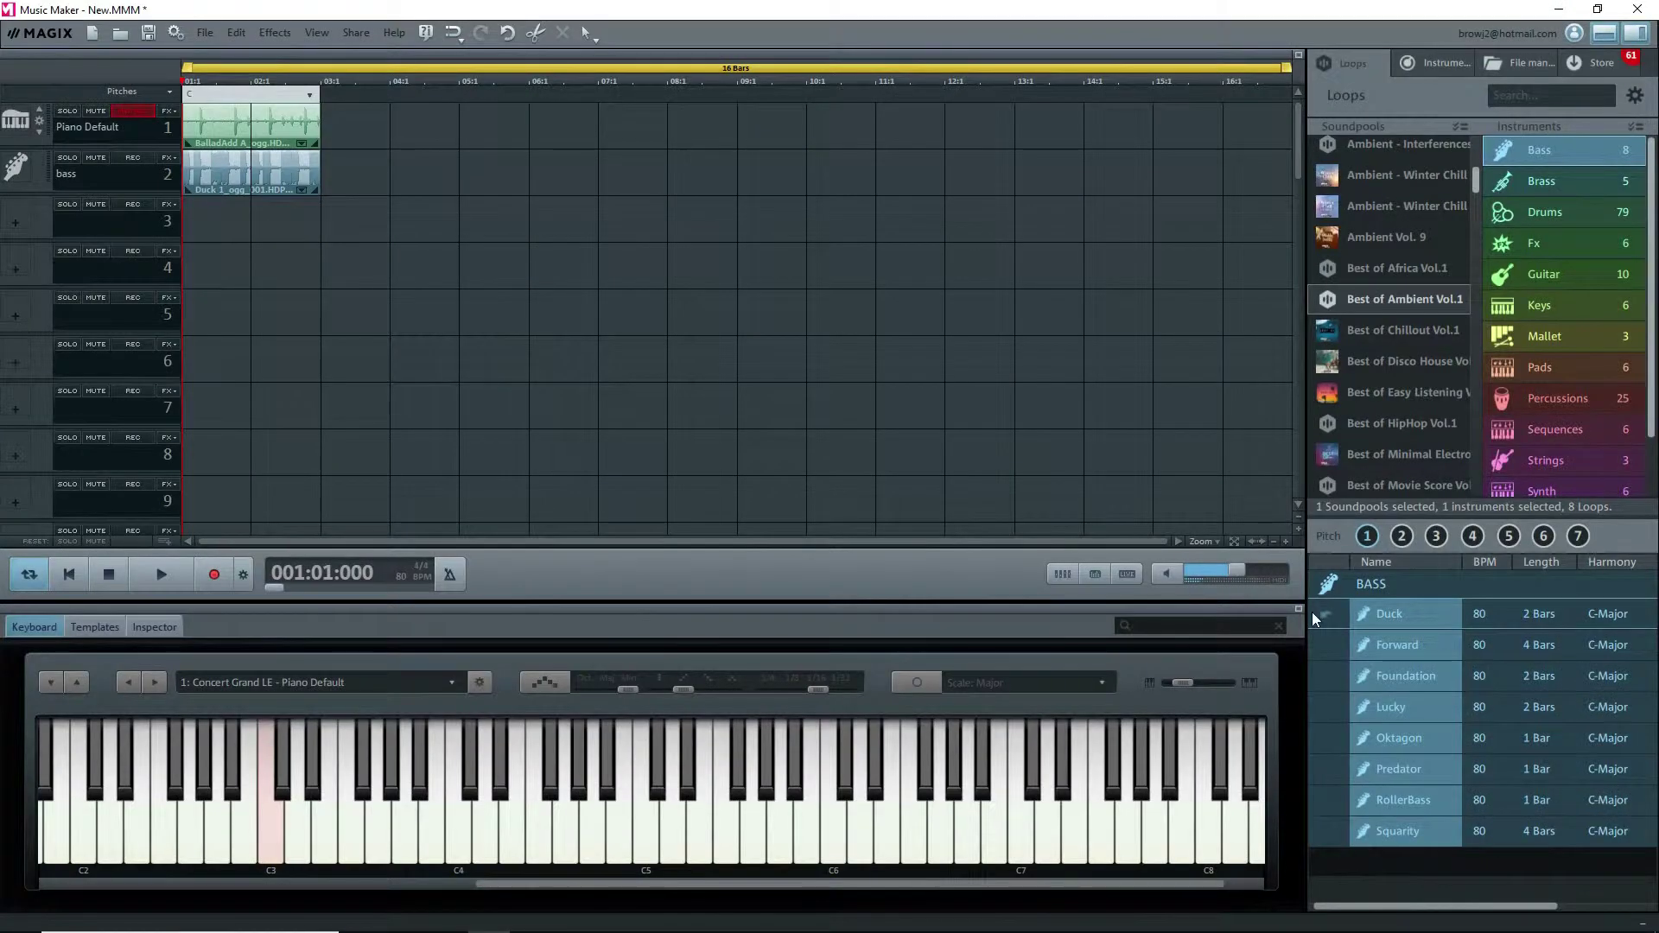
# - Add a pitch 5 (G-Major) Duck bass loop to track 2 at bar 3
pyautogui.click(1509, 536)
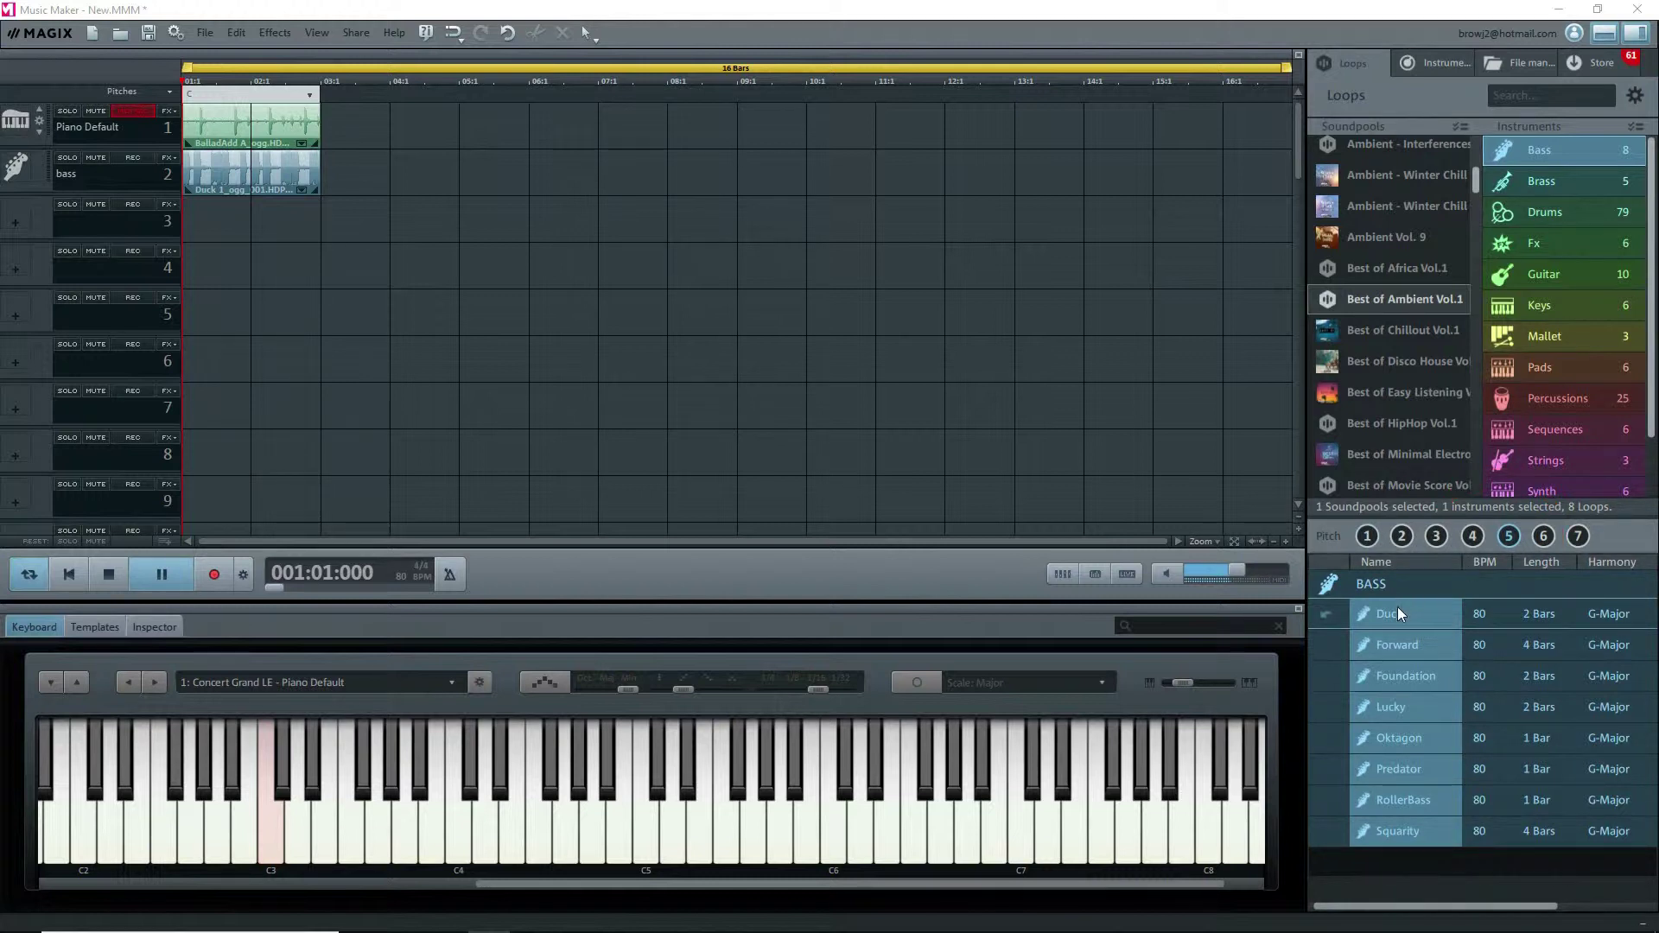
pyautogui.moveTo(1397, 608); pyautogui.dragTo(376, 163)
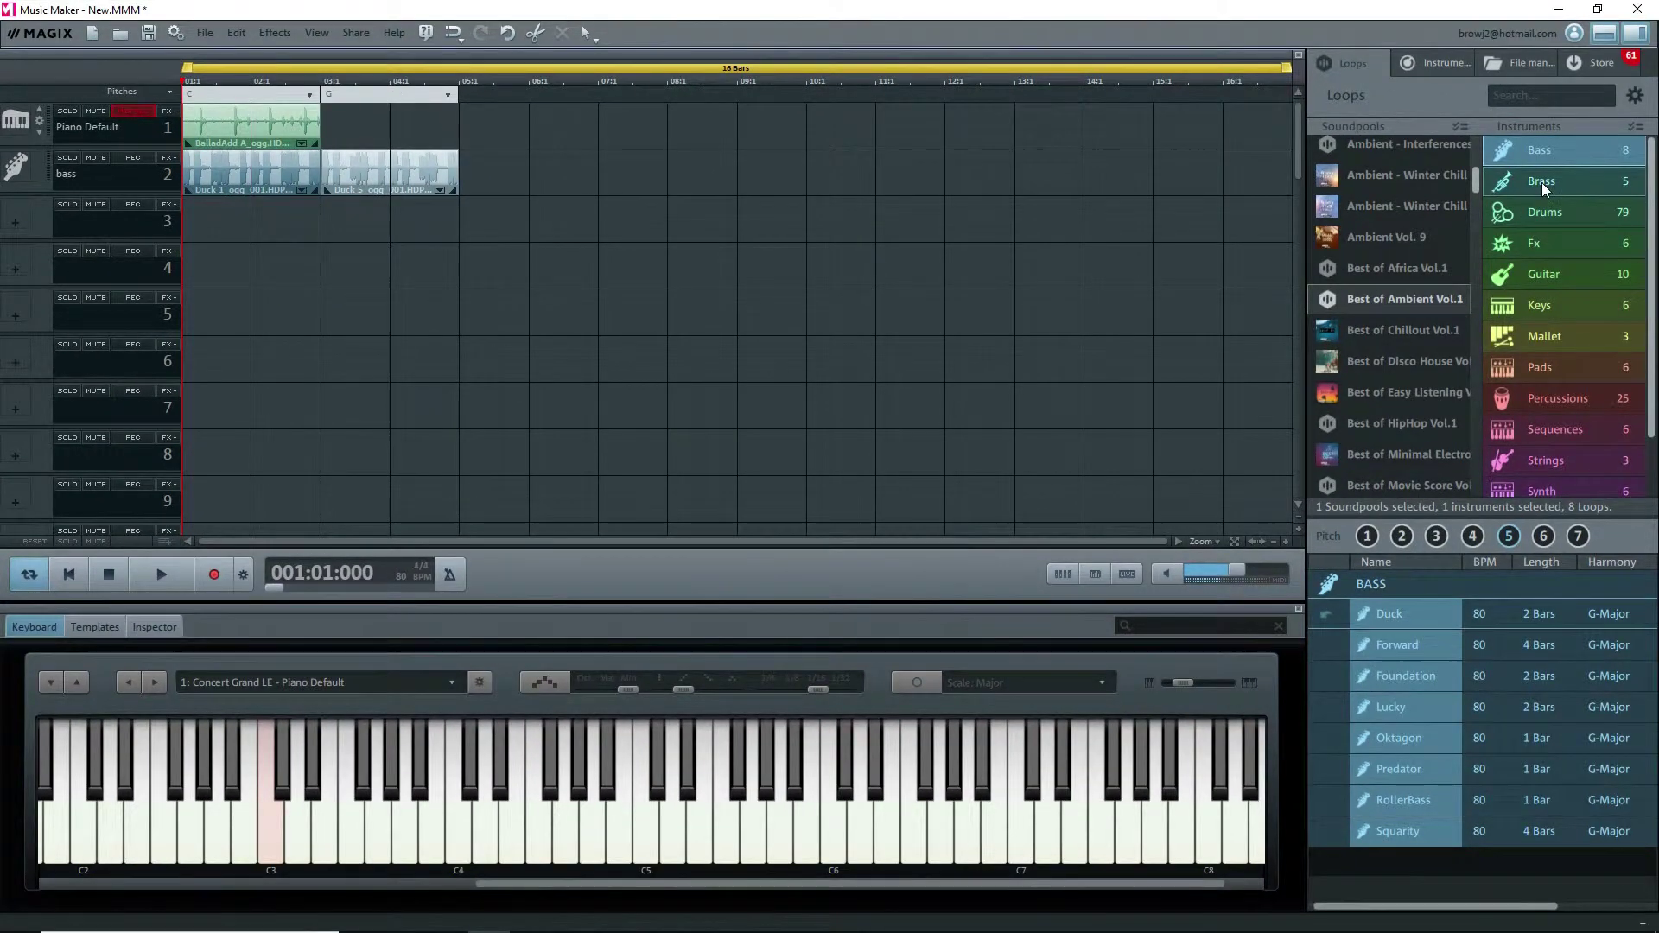
# - Insert the SaxSoloAmbDry brass loop into the song, accepting automatic pitch adjustment
pyautogui.click(1541, 183)
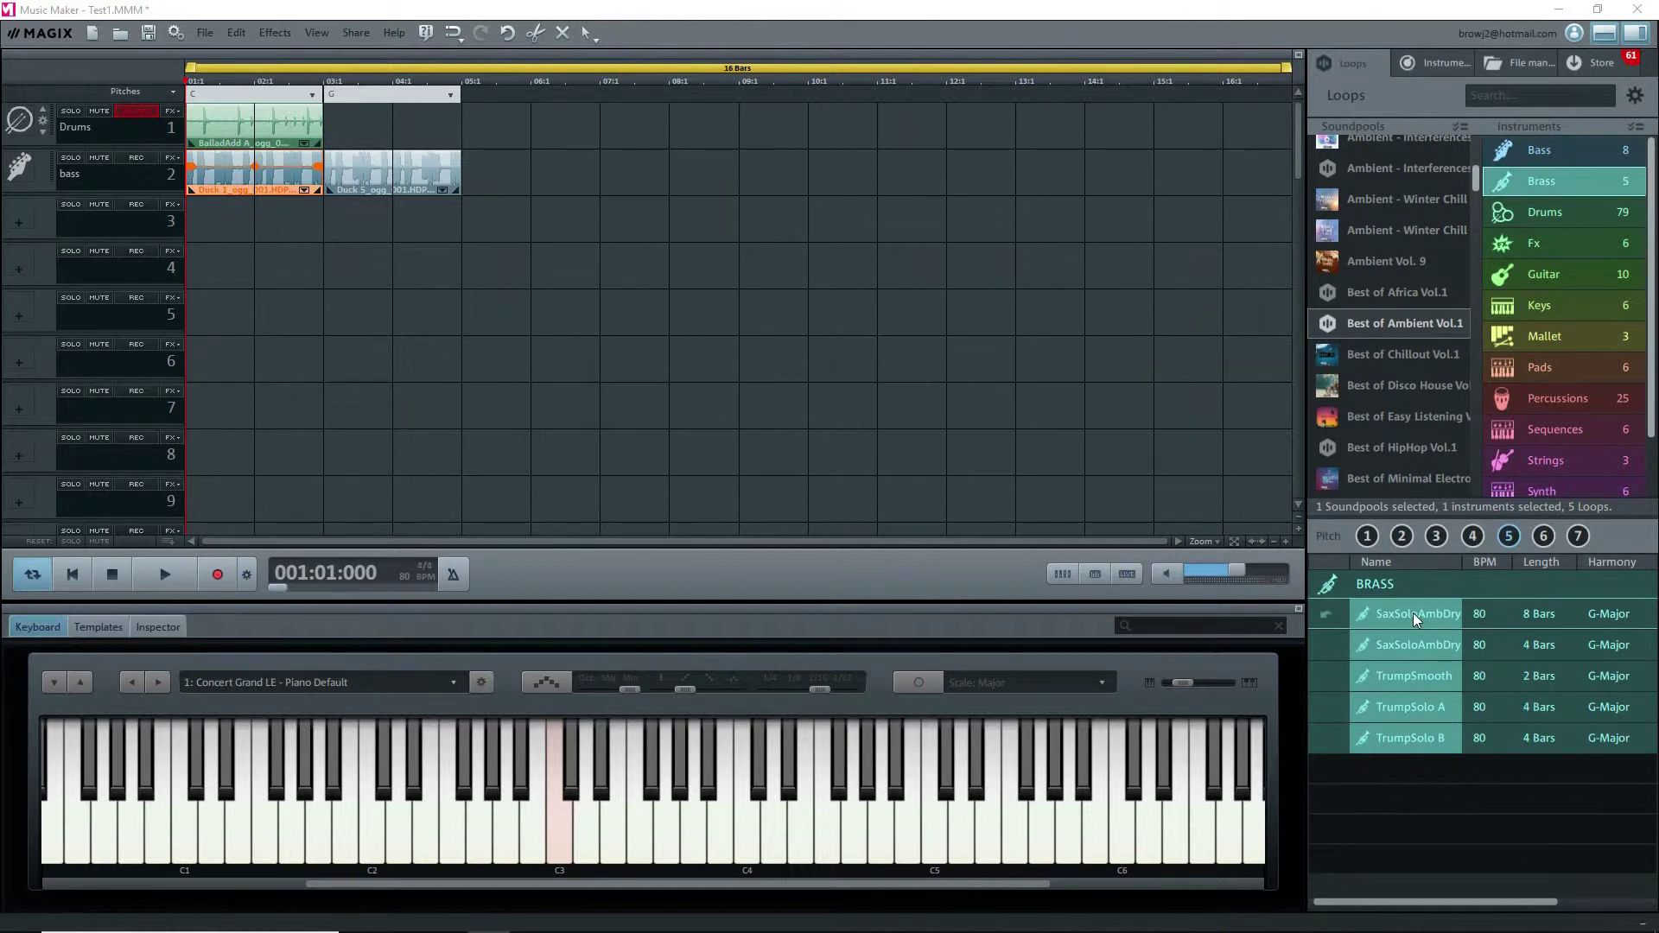
pyautogui.click(1413, 614)
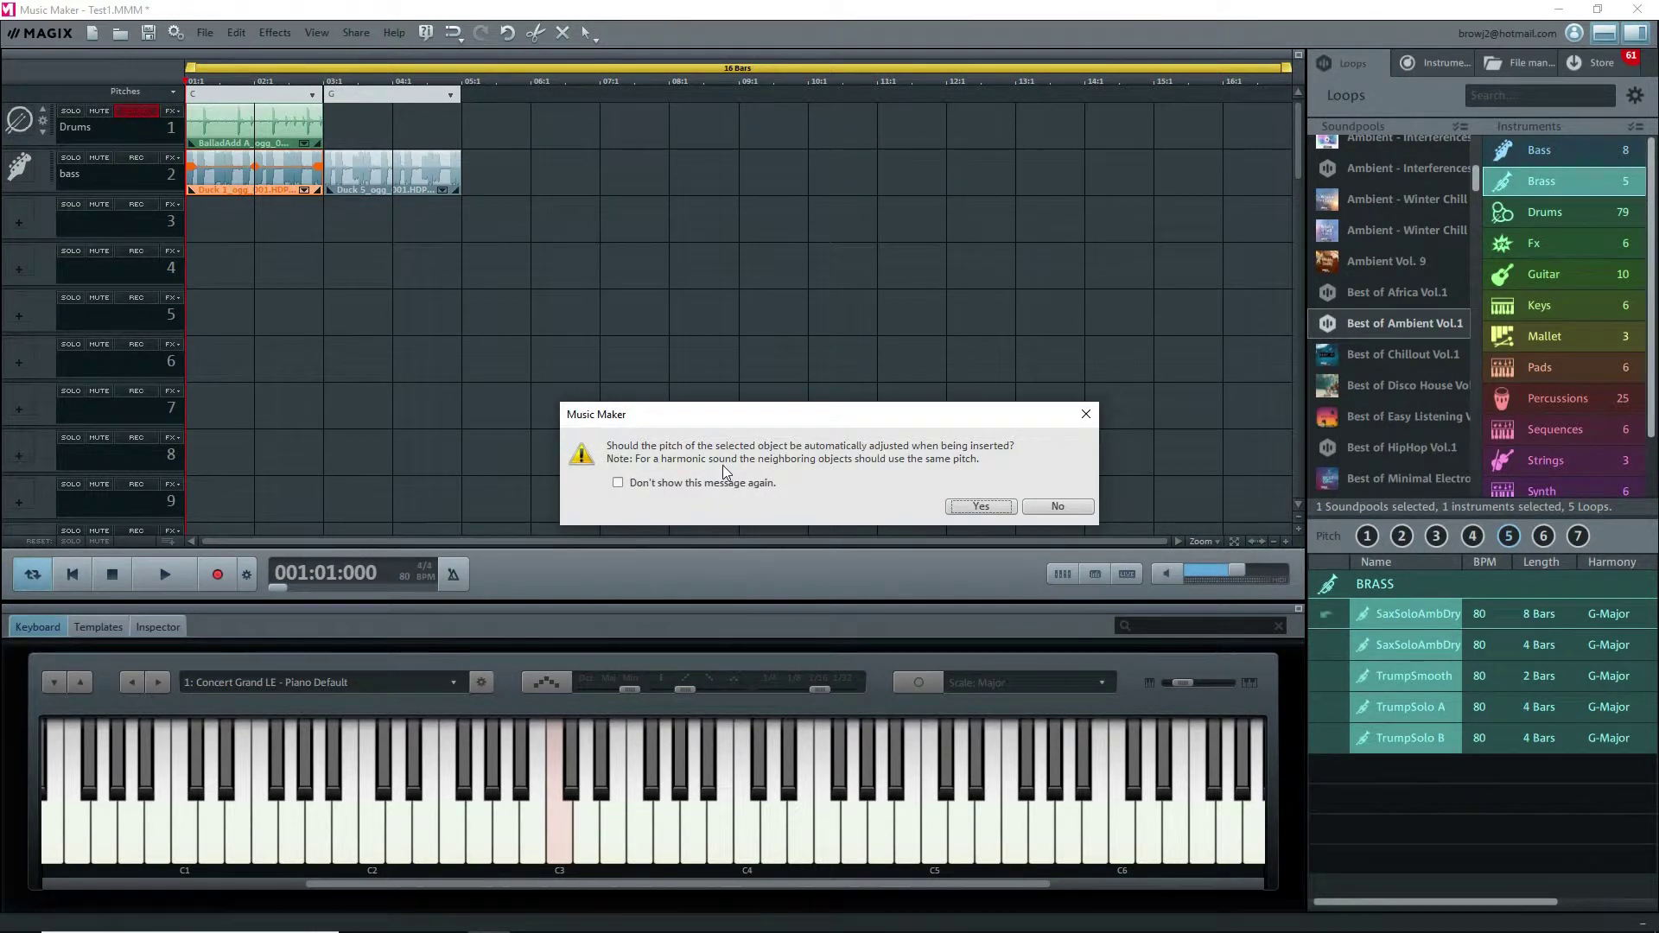
pyautogui.click(973, 505)
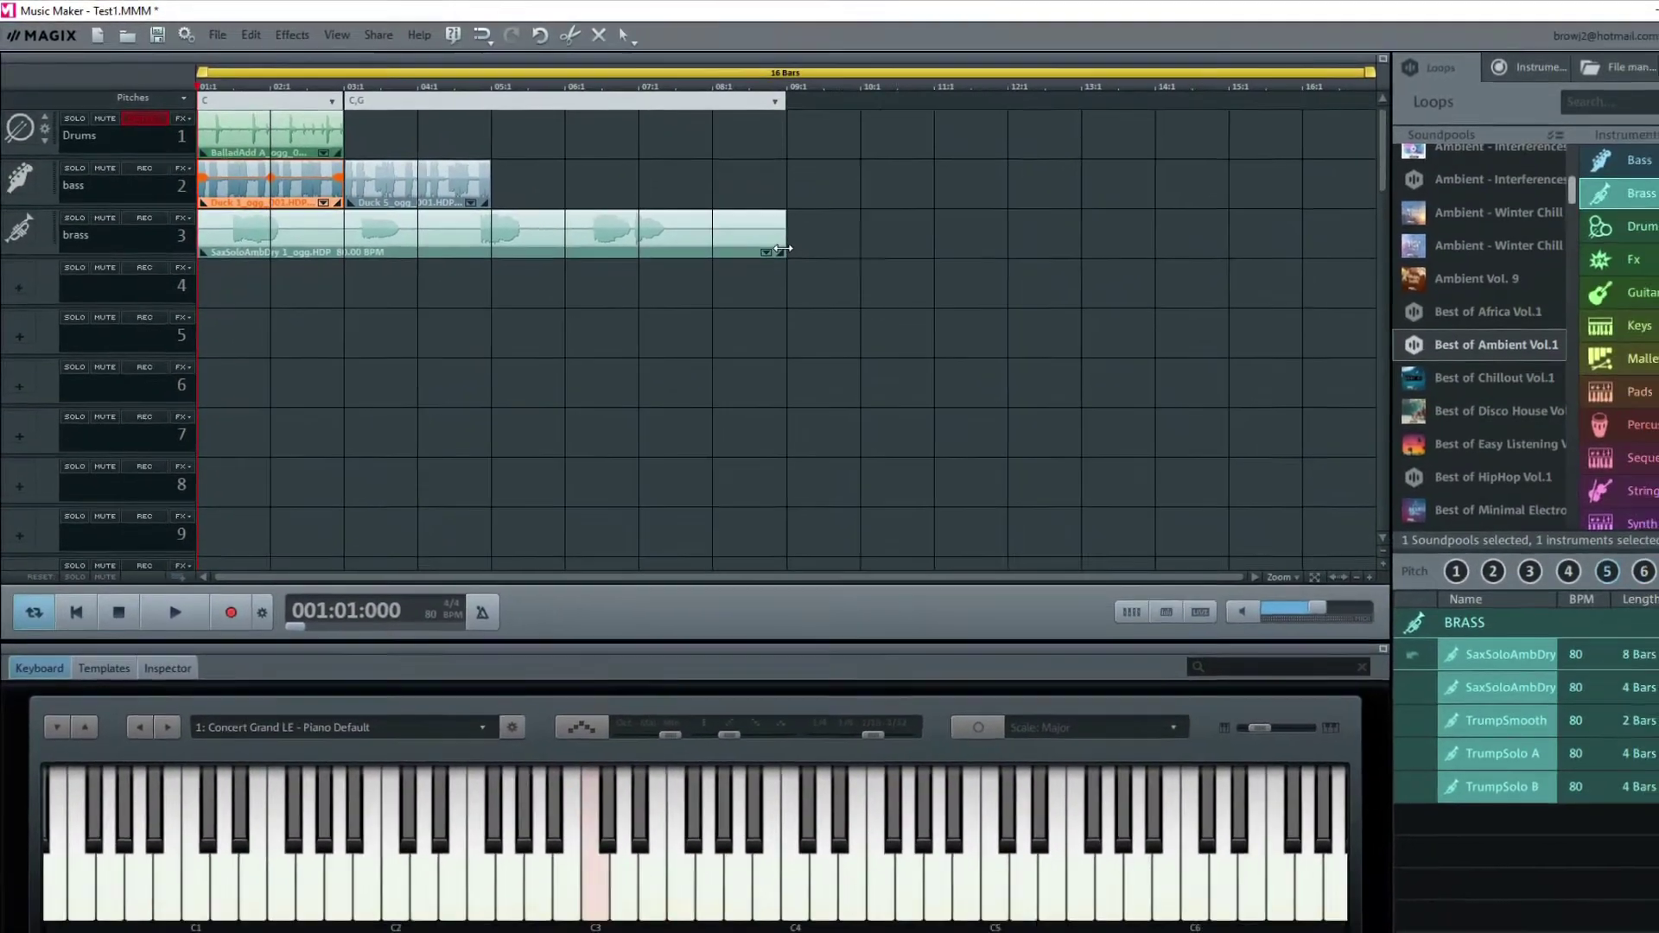
# - Test-resize the brass clip, restore it to bar 9, then split it at bar 3
pyautogui.moveTo(887, 283); pyautogui.dragTo(433, 263)
pyautogui.moveTo(359, 218); pyautogui.dragTo(322, 213)
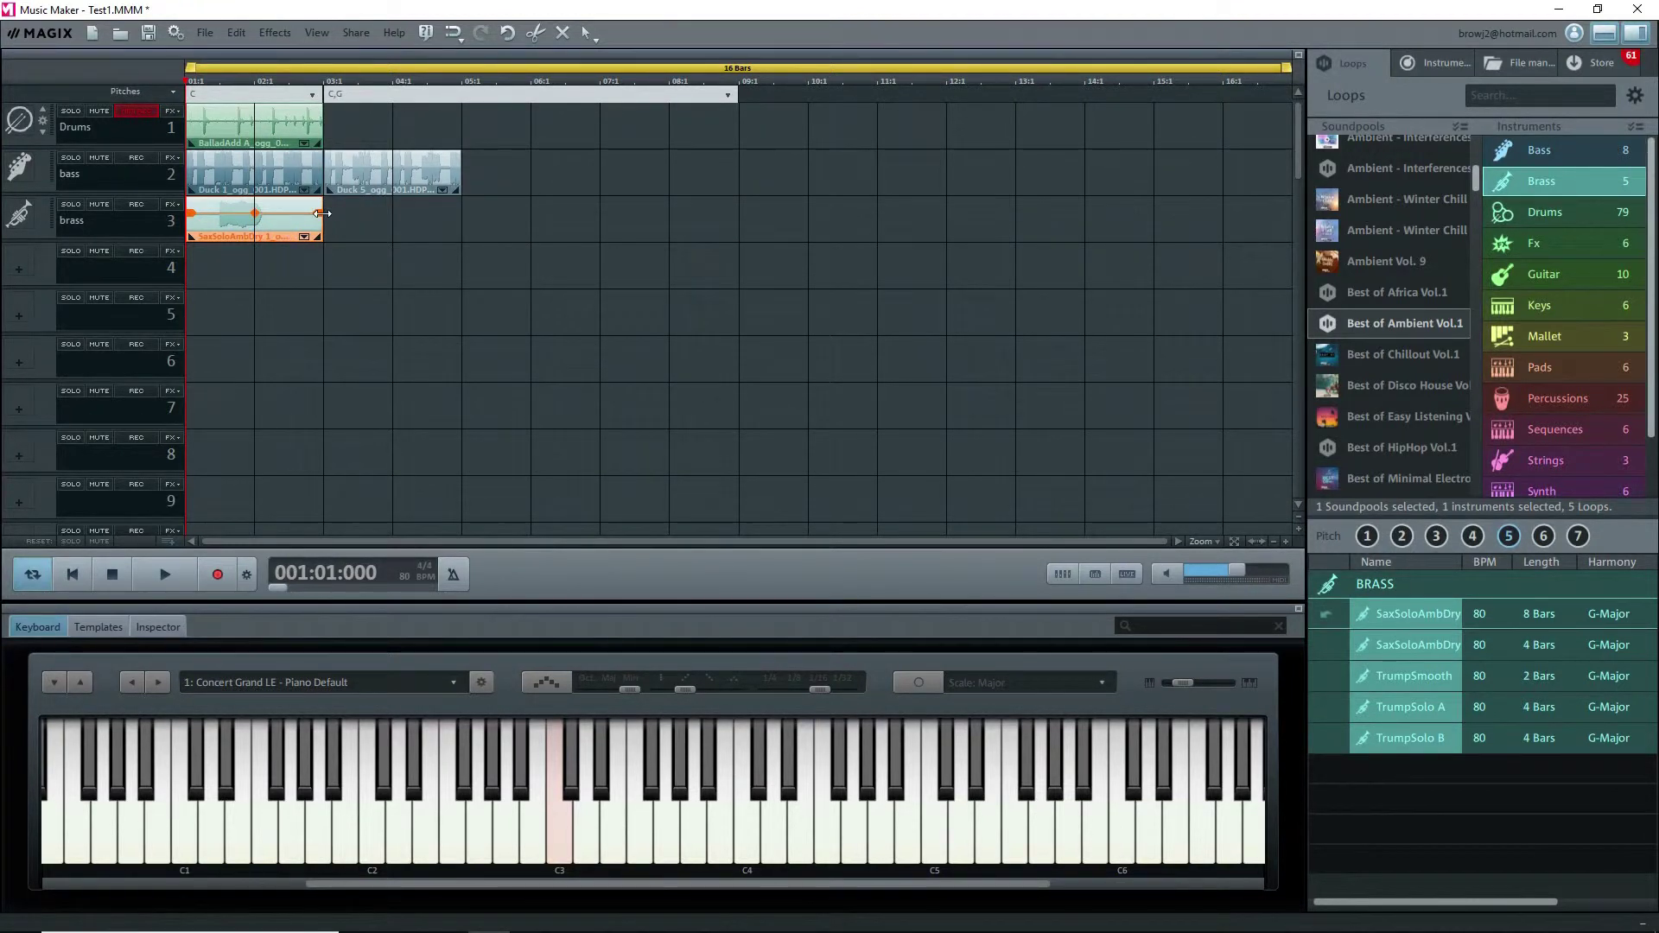
pyautogui.moveTo(322, 214); pyautogui.dragTo(726, 236)
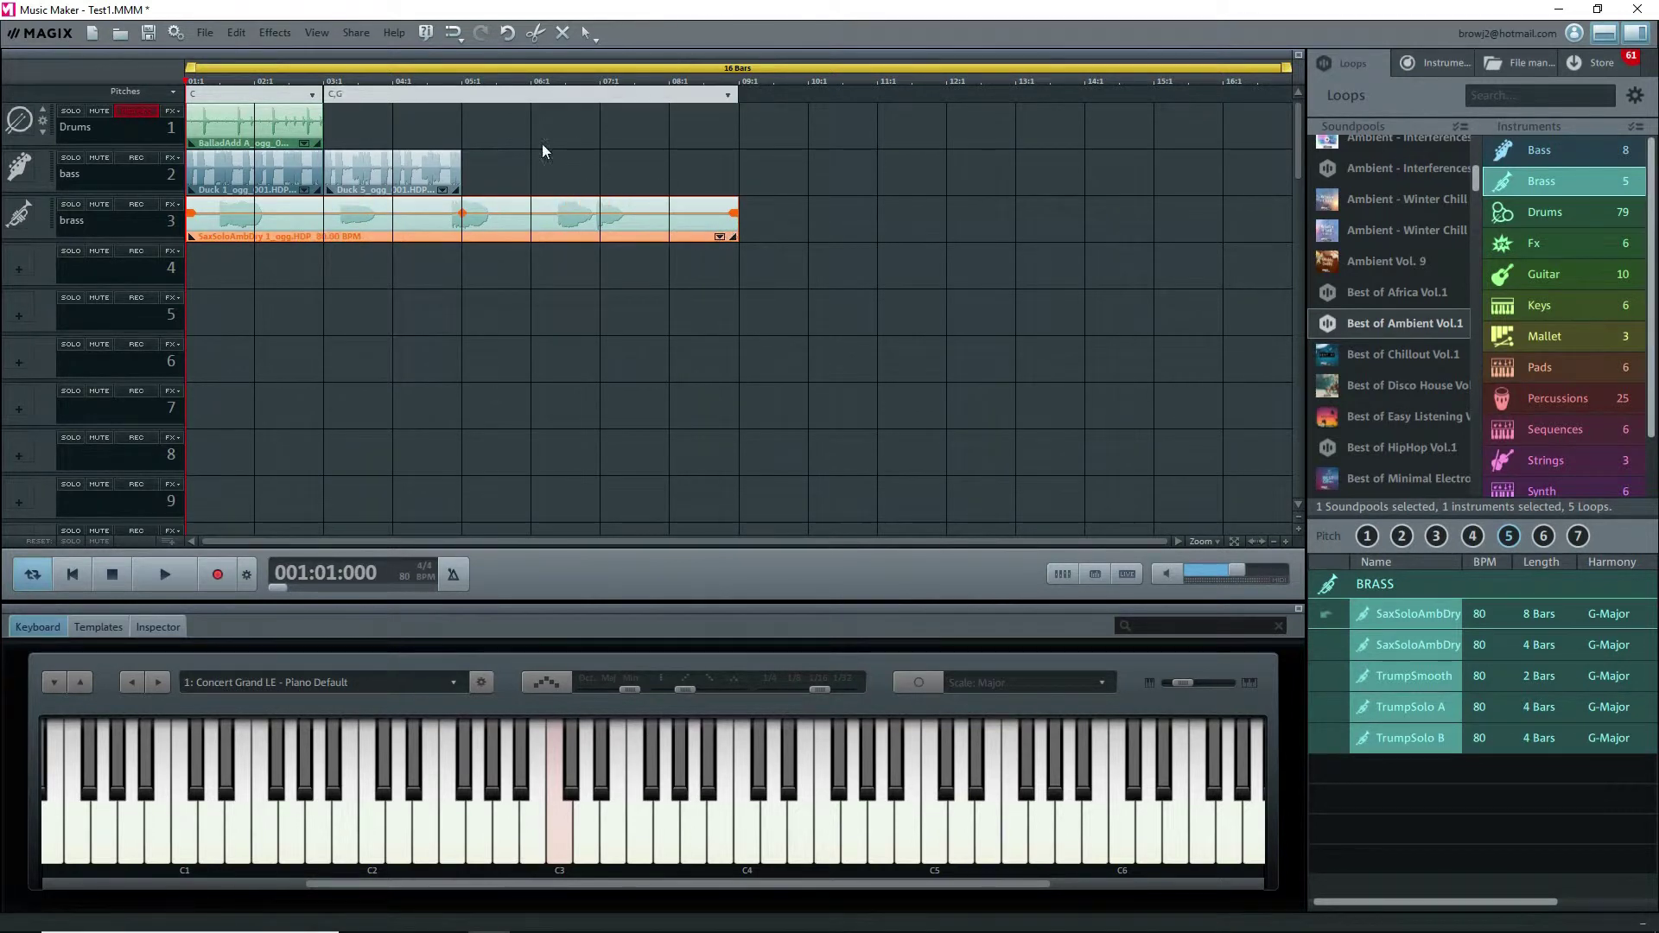
pyautogui.click(324, 82)
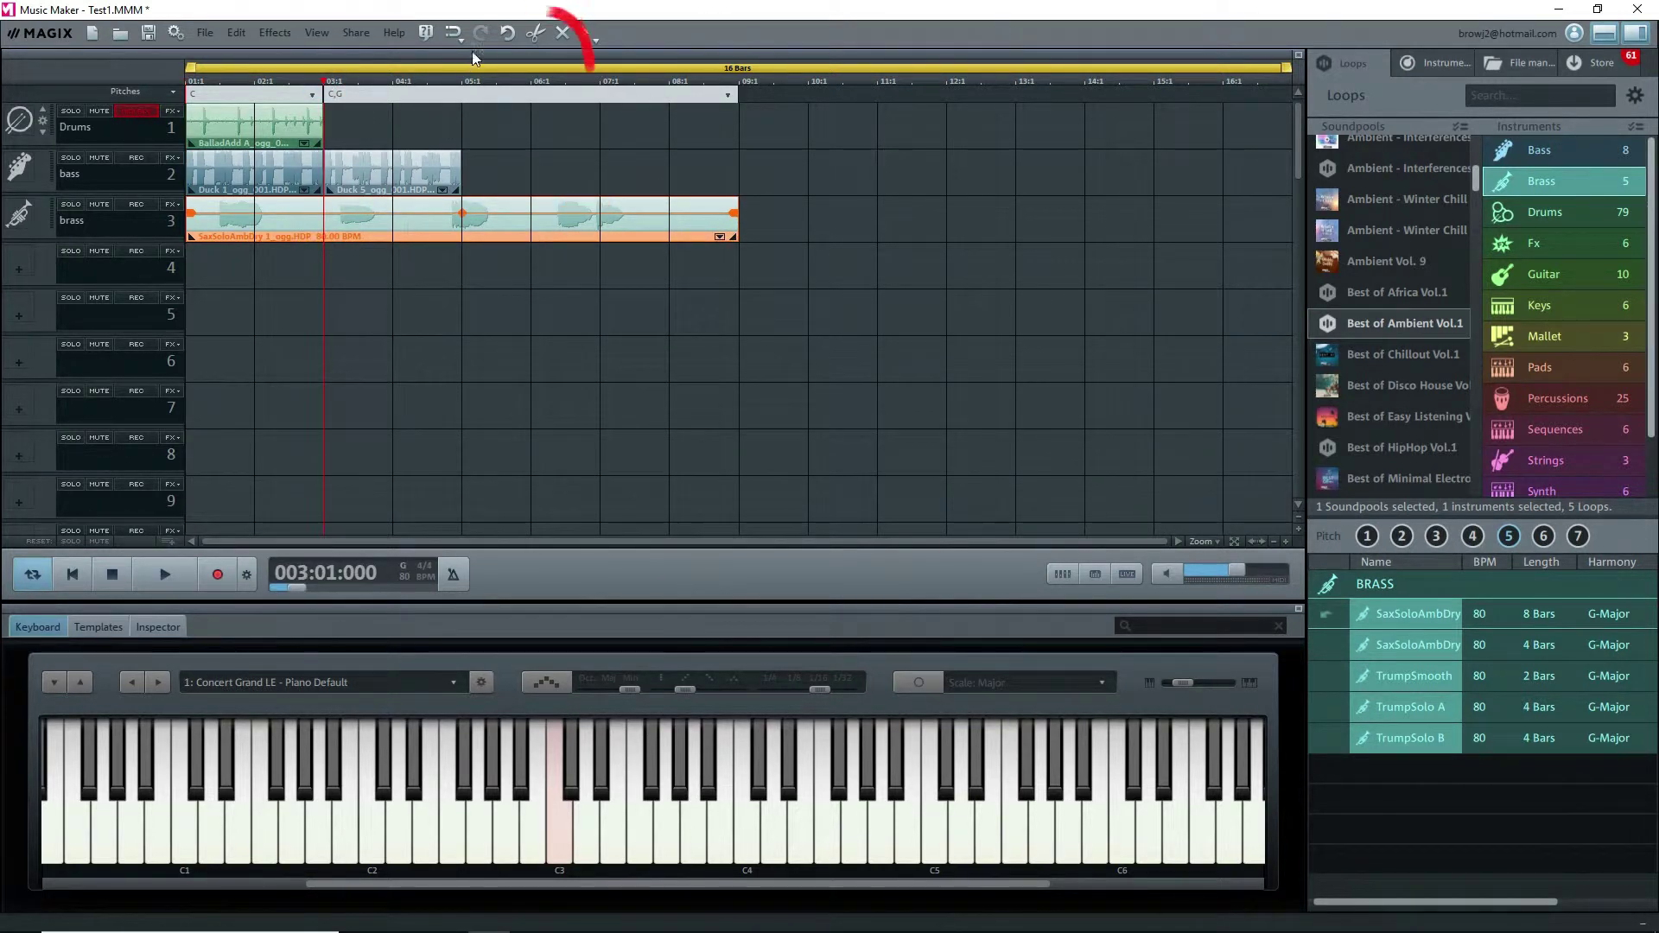
pyautogui.click(535, 33)
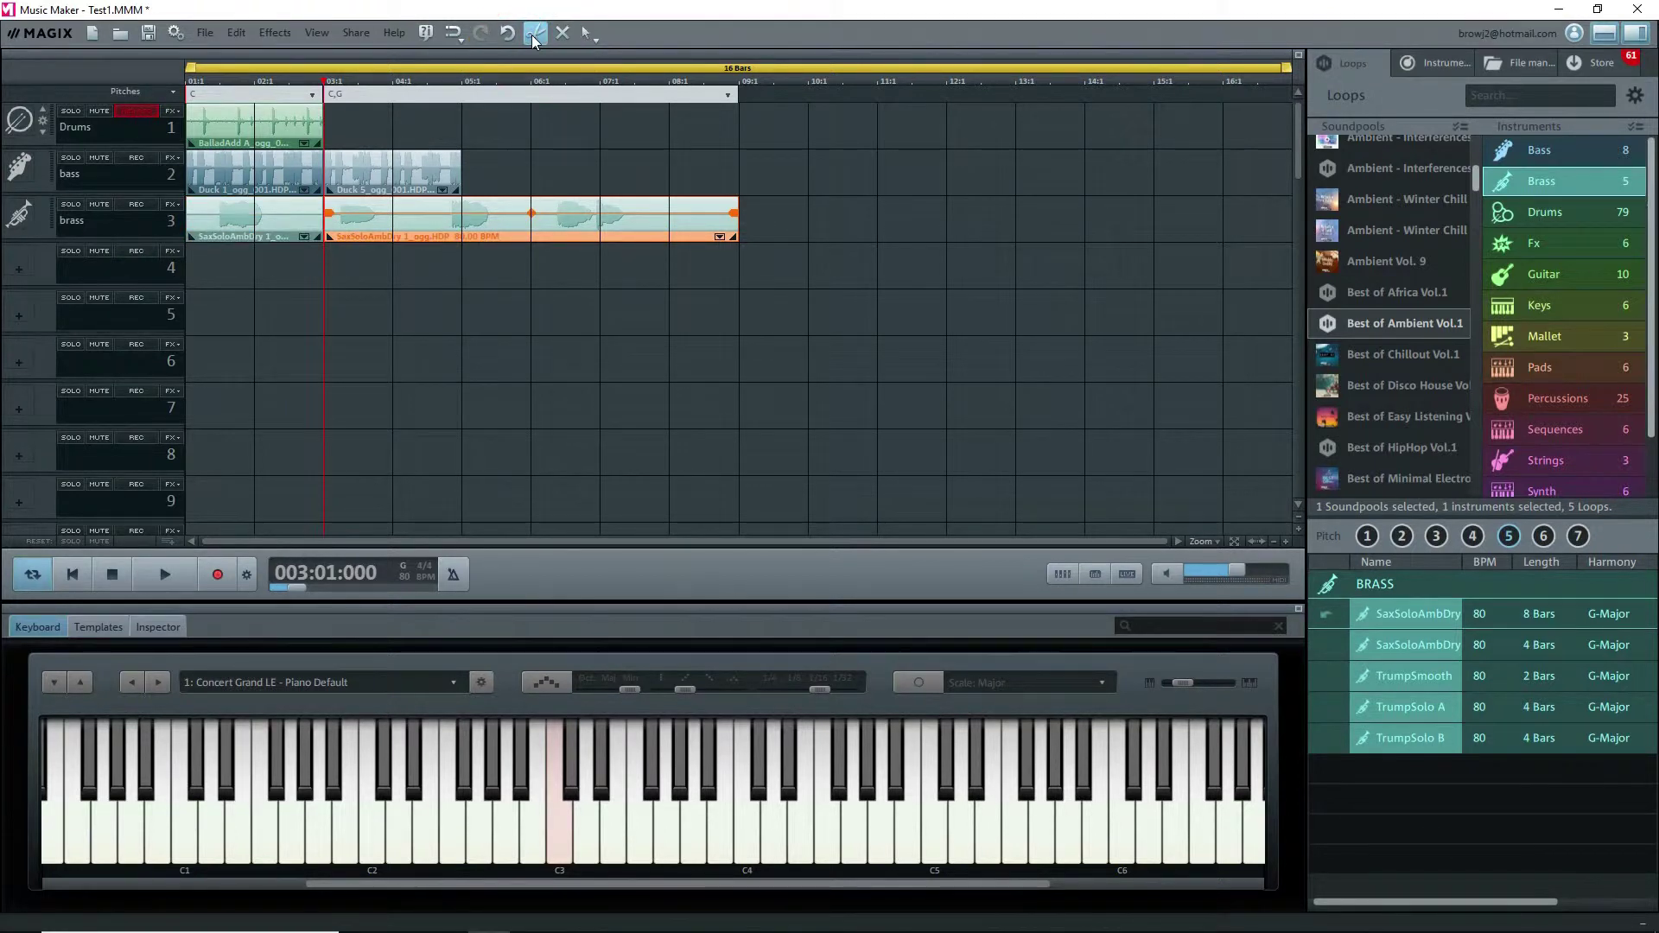
# - Set the chord after bar 3 to G, turning the second brass piece into SaxSoloAmbDry 5
pyautogui.click(532, 92)
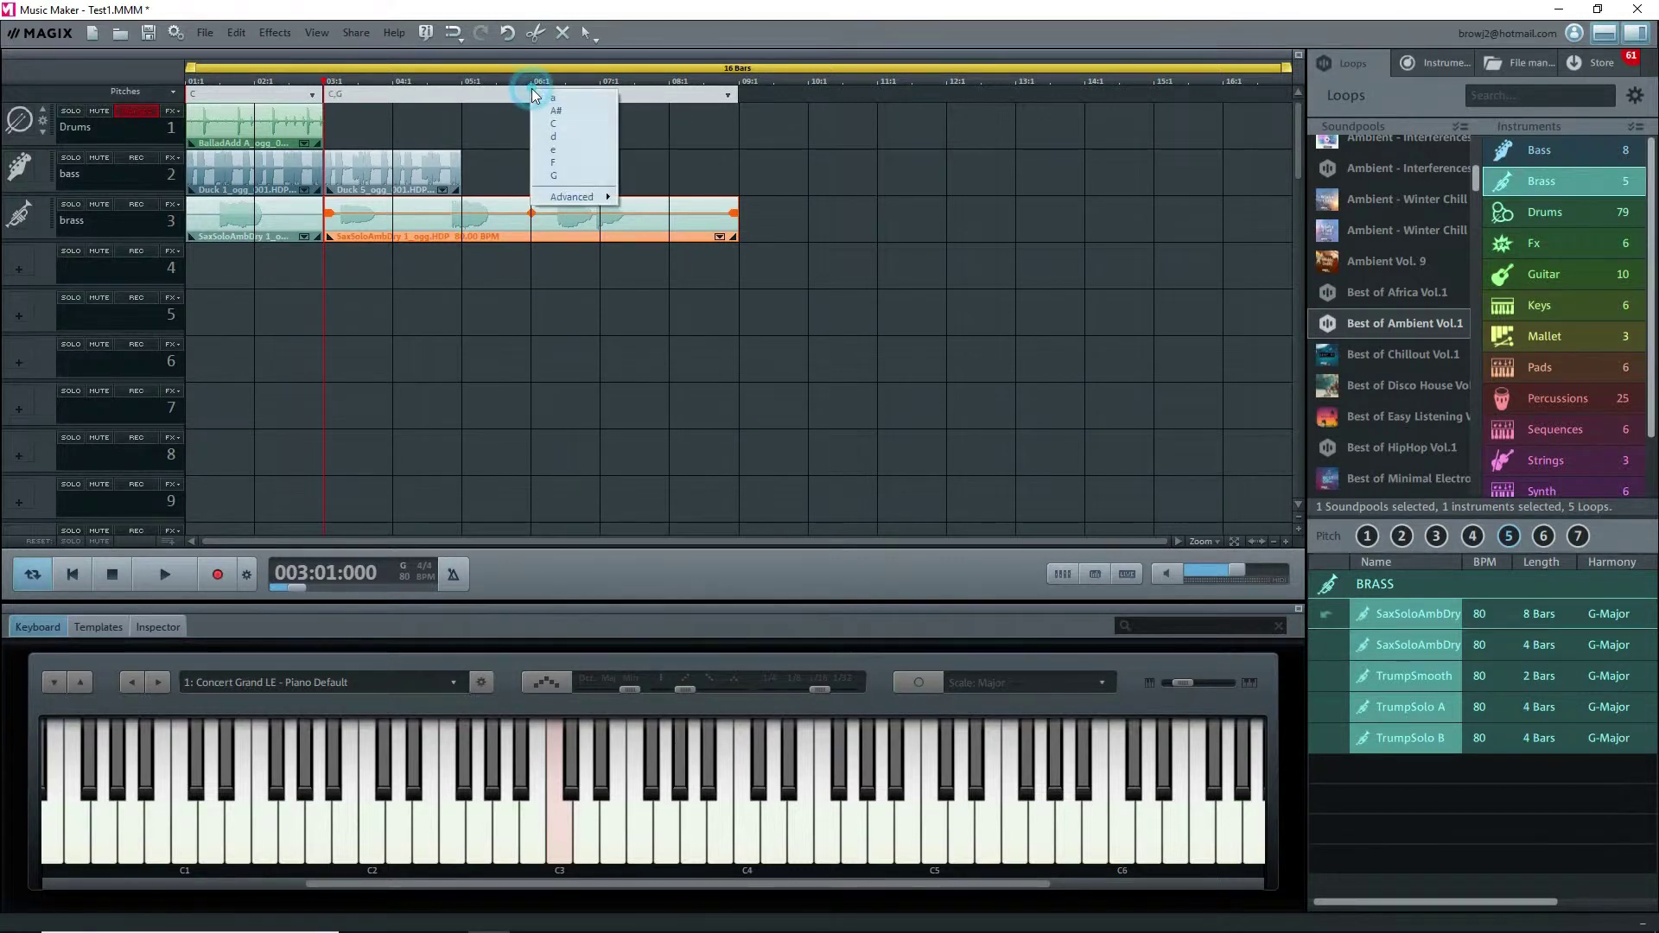
pyautogui.click(555, 176)
pyautogui.click(526, 318)
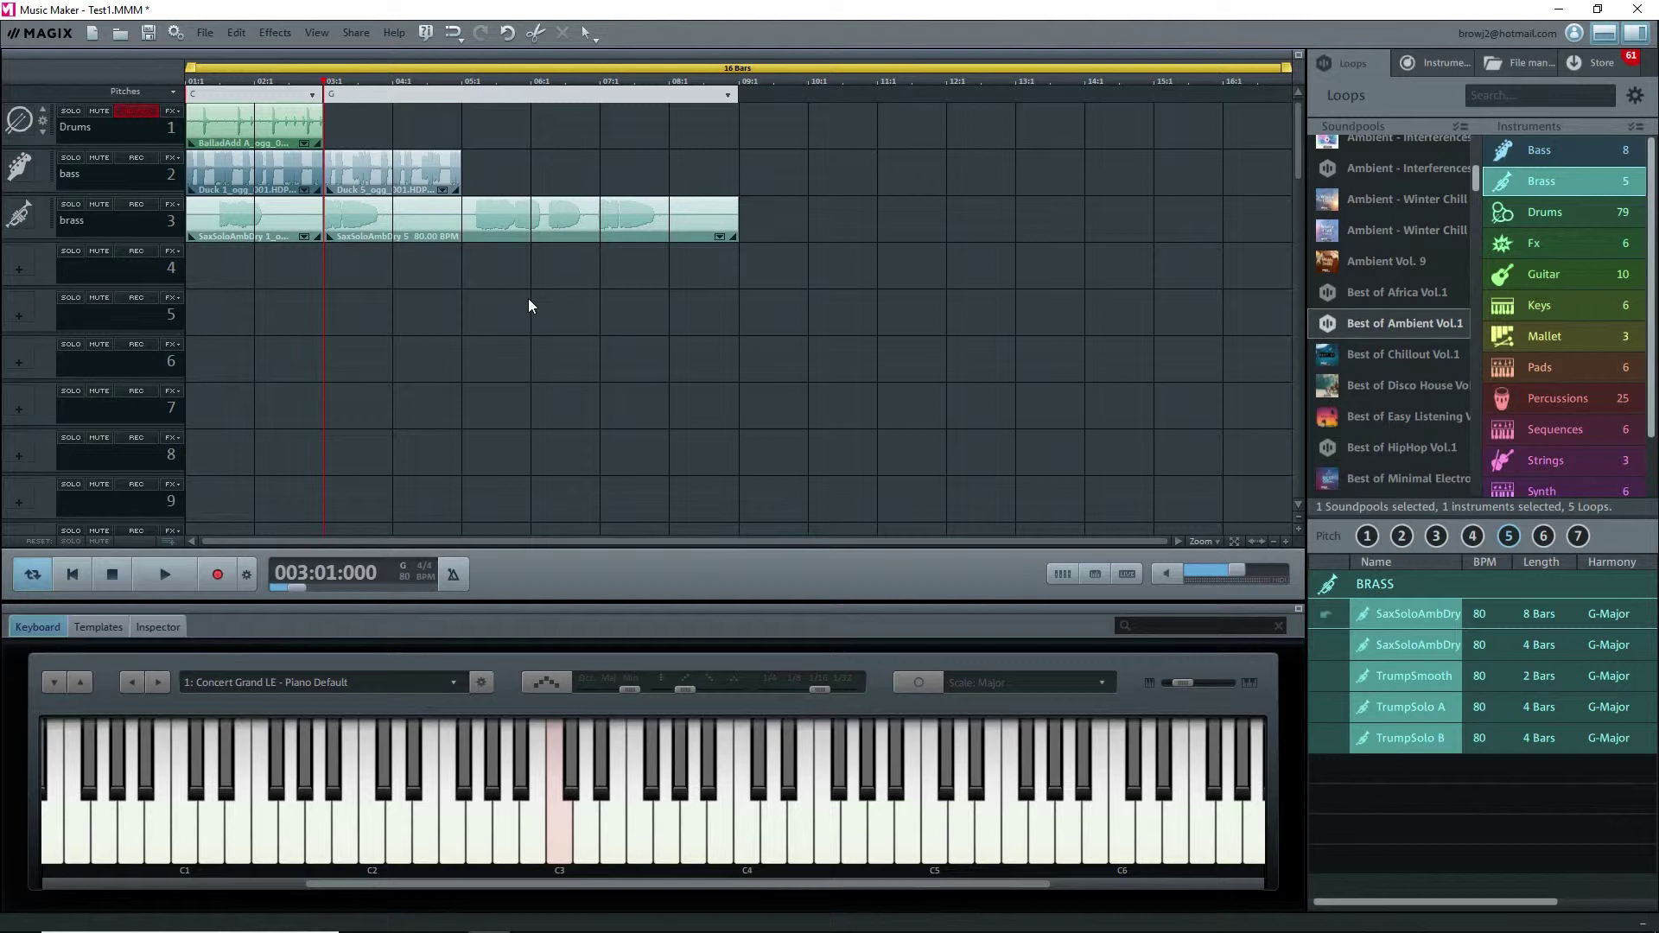
pyautogui.click(313, 138)
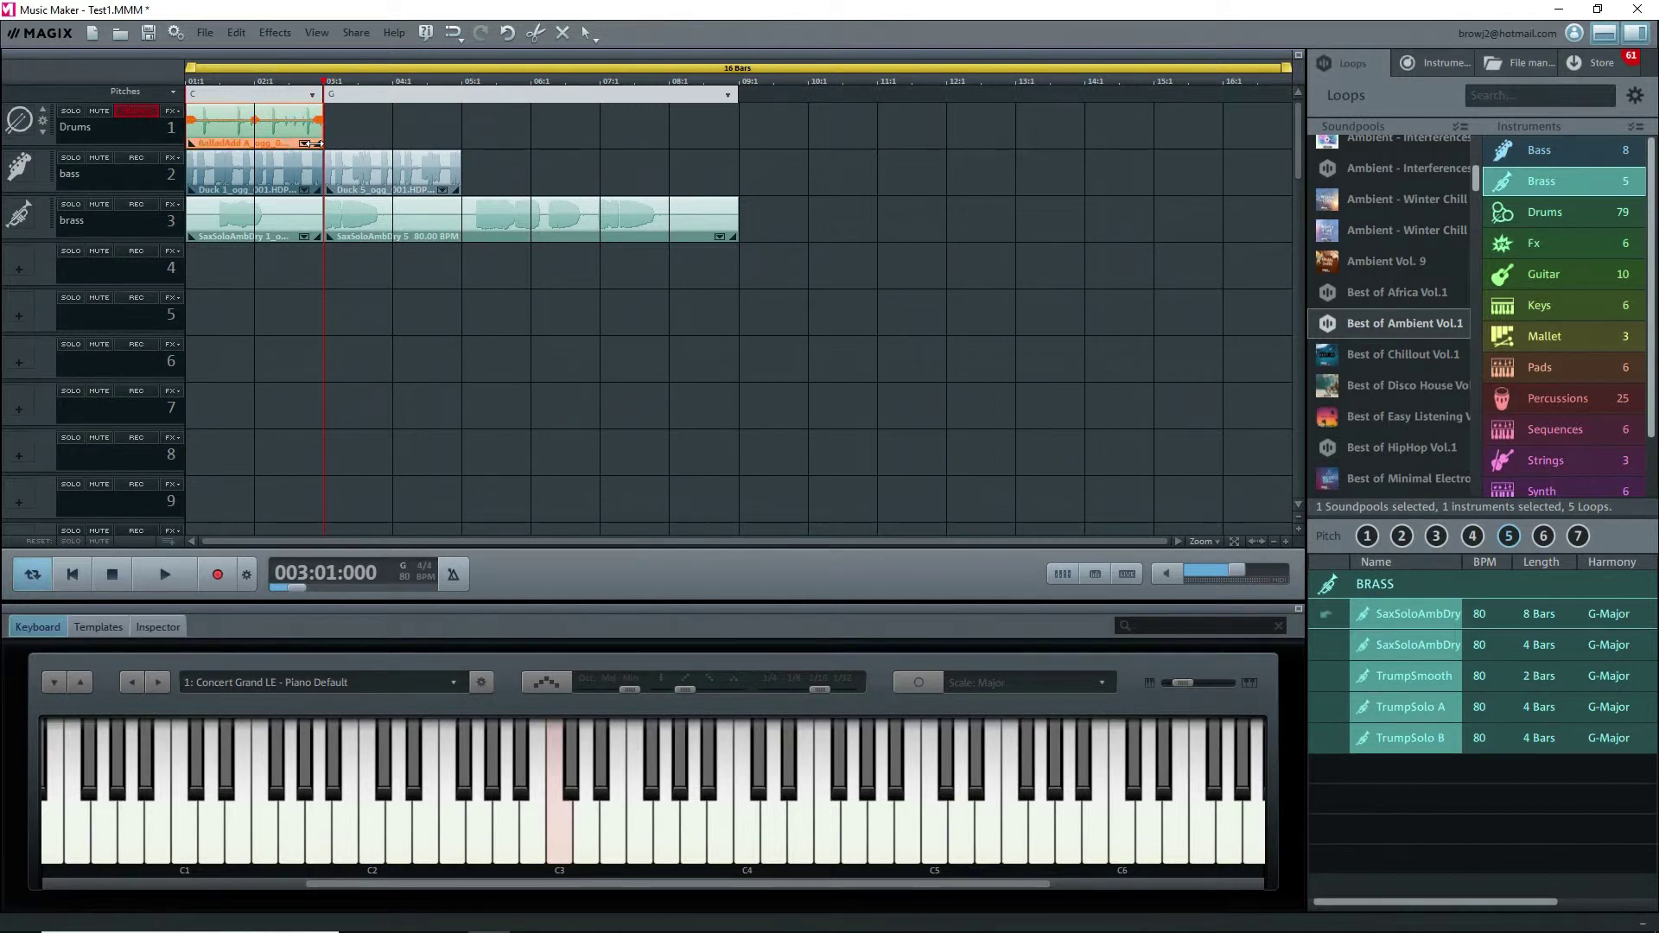
# - Stretch the BalladAdd A drum loop toward bar 9 and lengthen the Duck 5 bass loop to bar 10
pyautogui.moveTo(337, 144)
pyautogui.mouseDown()
pyautogui.moveTo(743, 145)
pyautogui.moveTo(325, 142)
pyautogui.mouseUp()
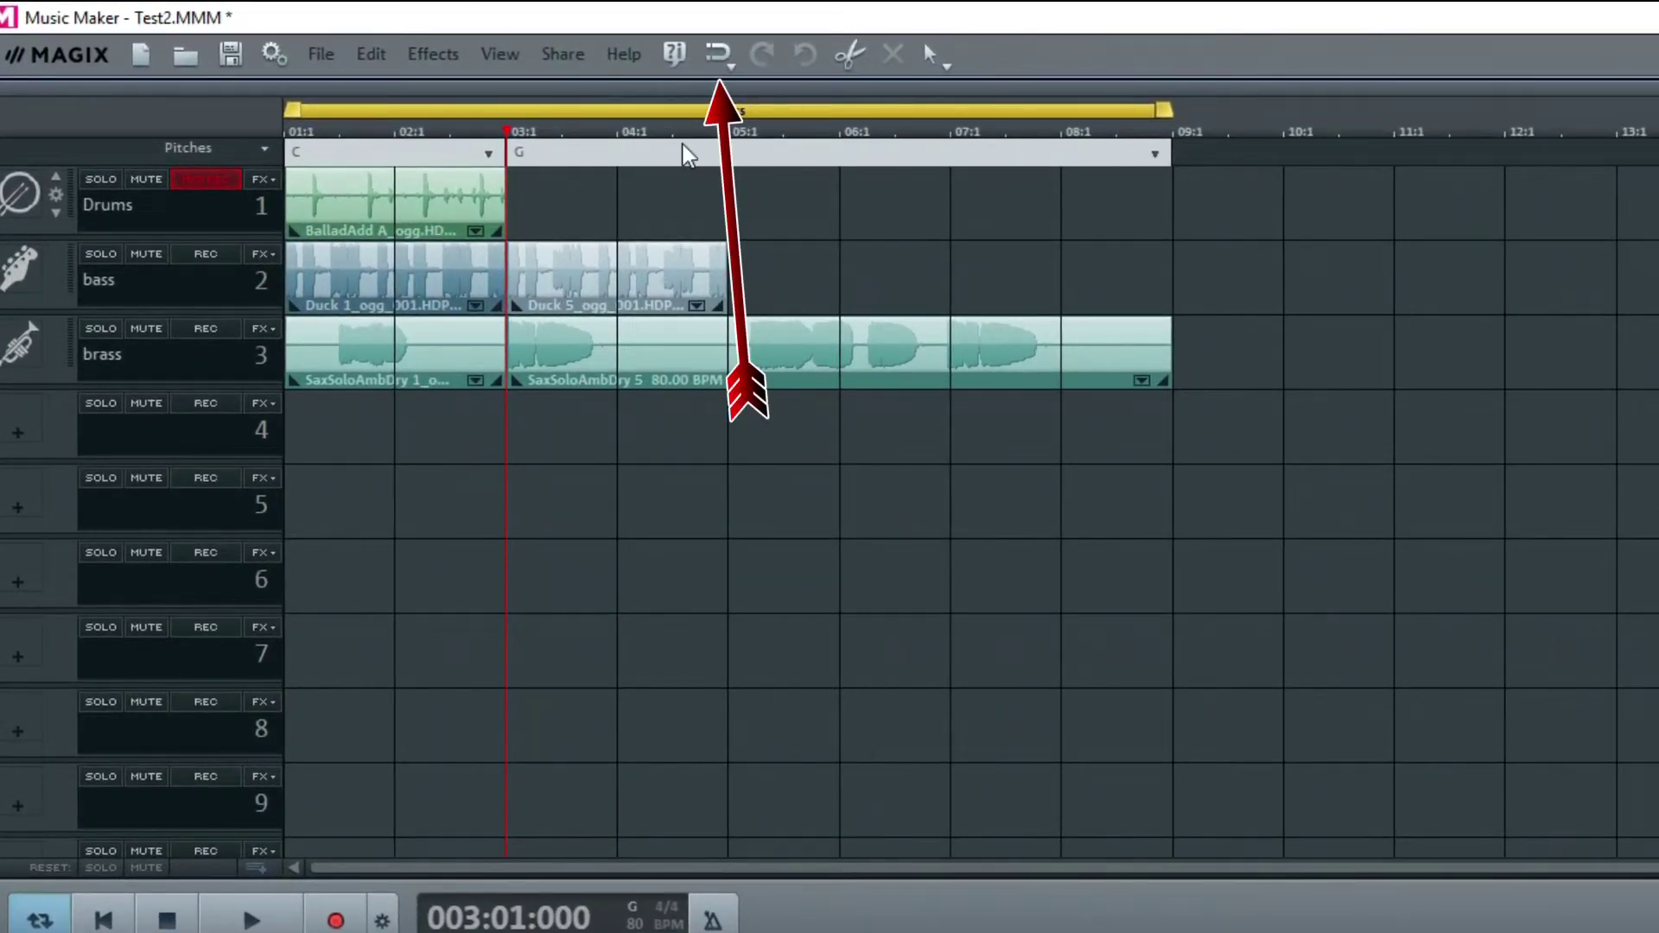
pyautogui.click(731, 63)
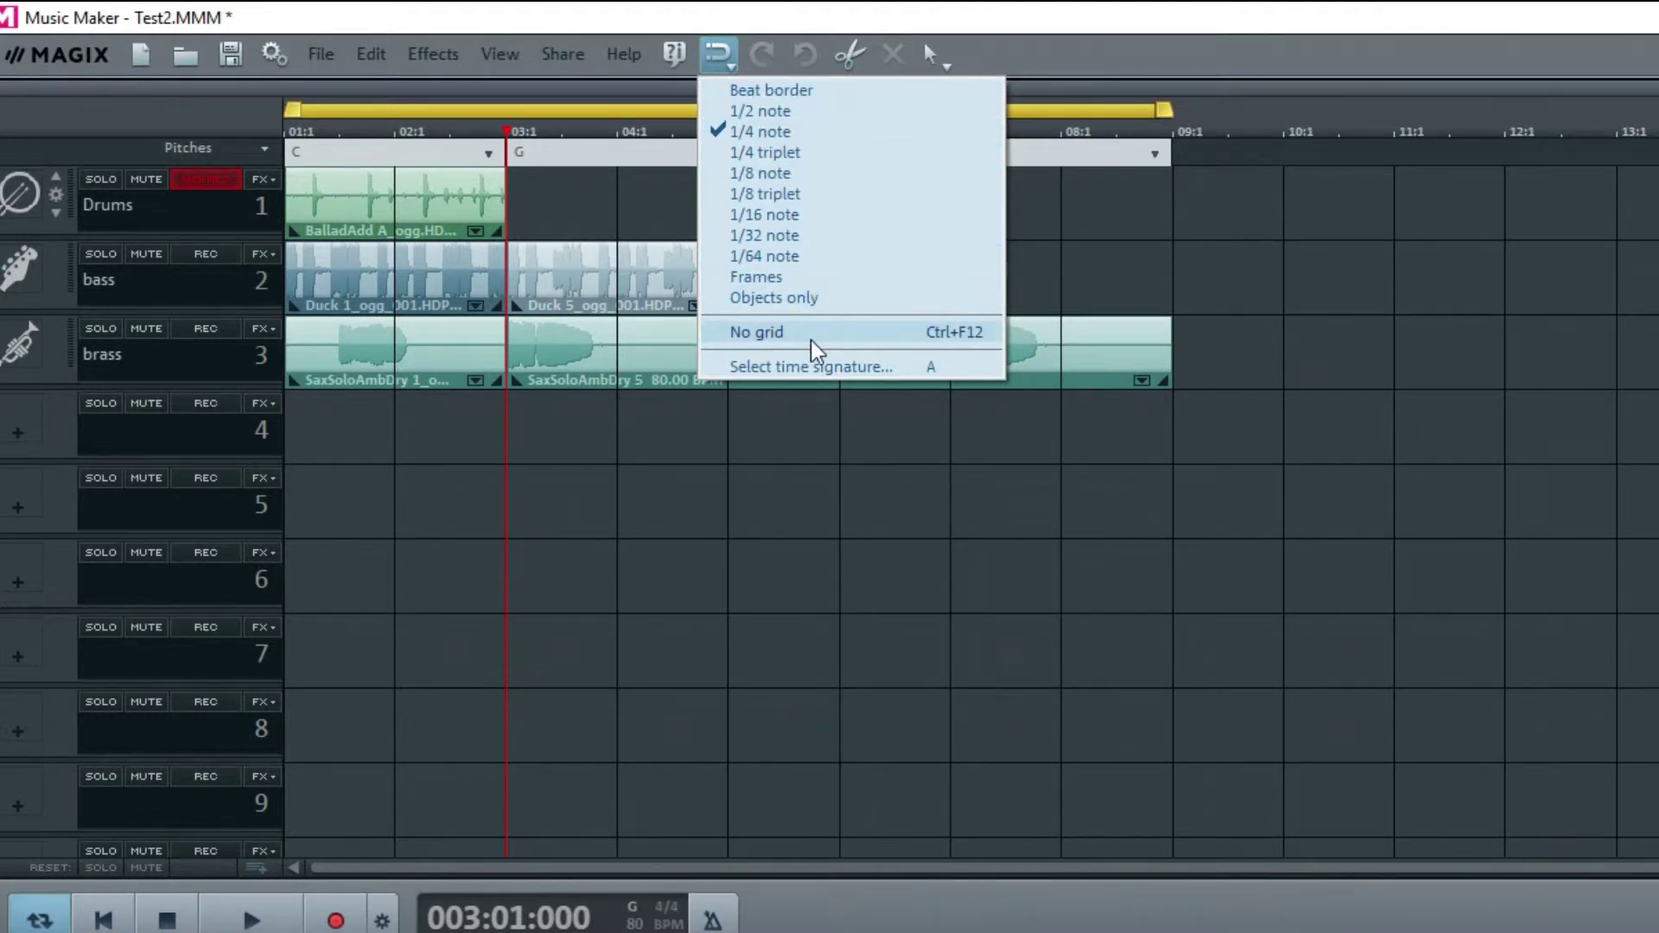
pyautogui.click(703, 437)
pyautogui.click(510, 229)
pyautogui.moveTo(513, 228); pyautogui.dragTo(508, 194)
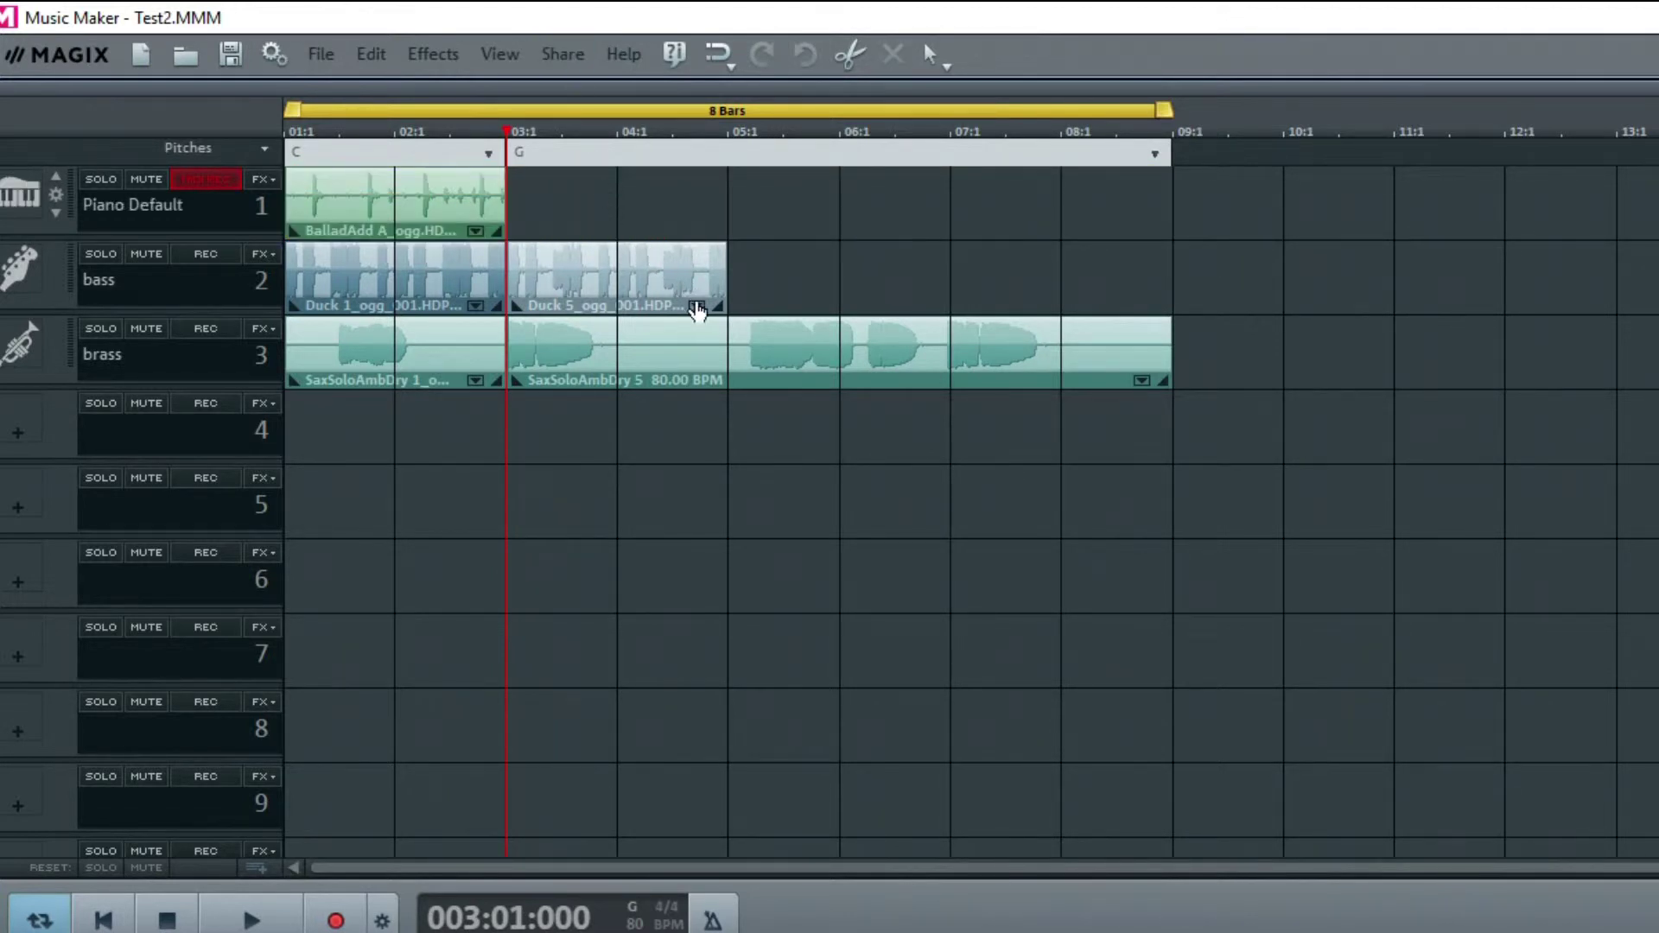
pyautogui.moveTo(729, 313); pyautogui.dragTo(1405, 306)
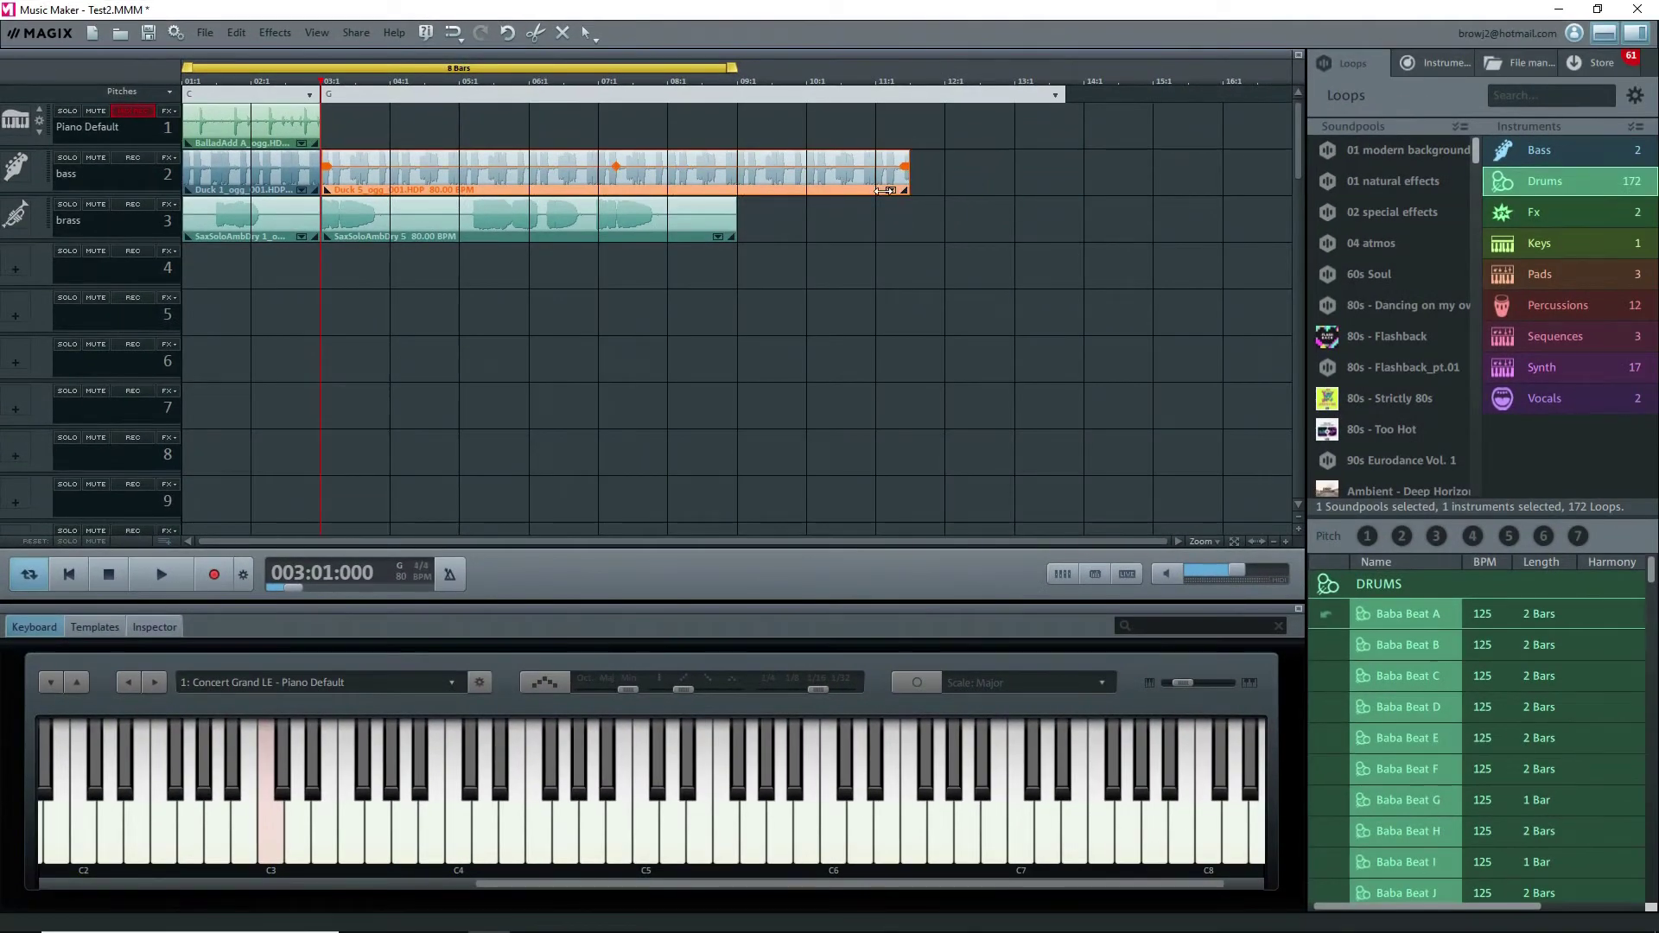
# - Trim the Duck 5 bass loop on track 2 to run from bar 3 to bar 5
pyautogui.moveTo(886, 190); pyautogui.dragTo(464, 190)
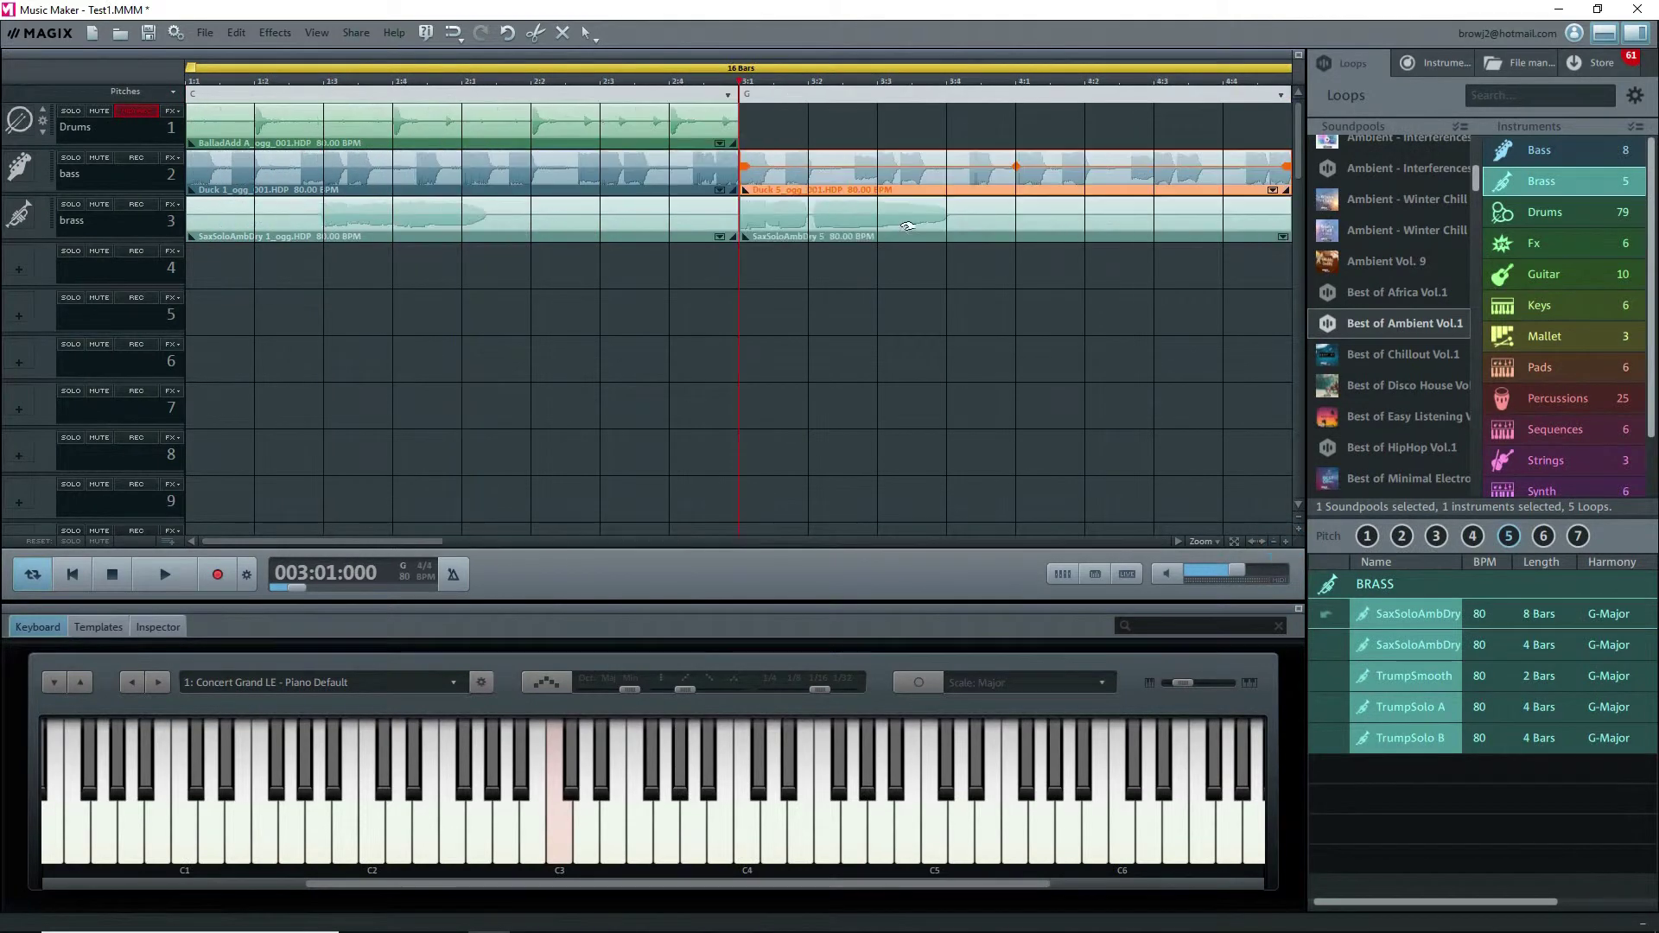
pyautogui.moveTo(367, 541); pyautogui.dragTo(433, 543)
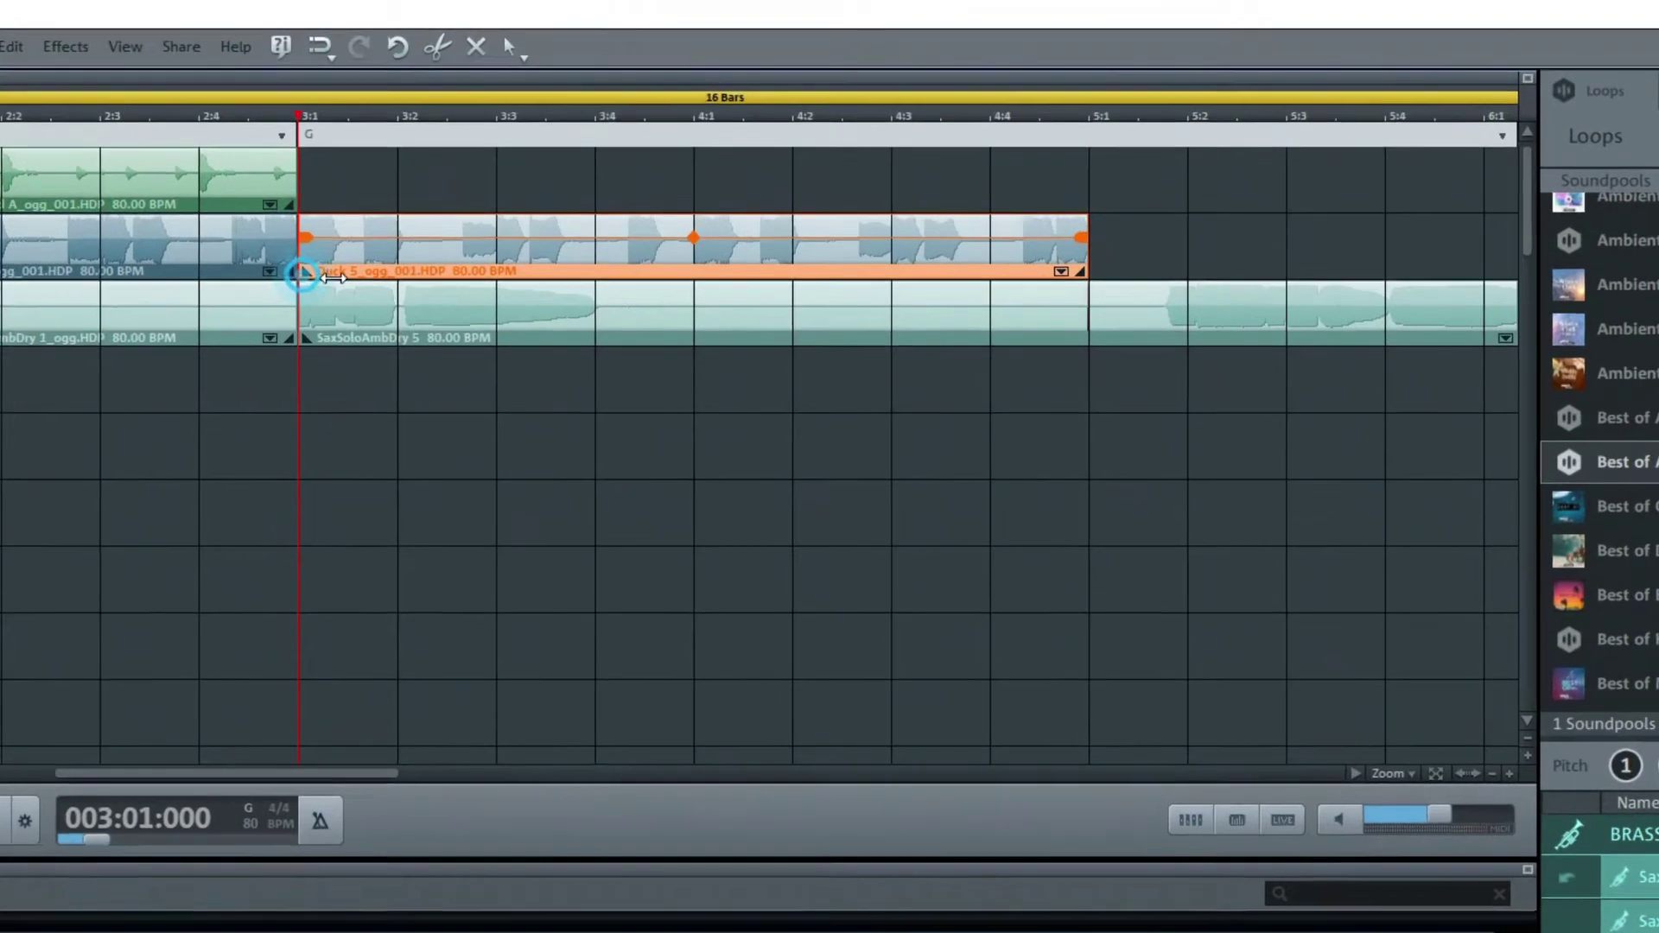
pyautogui.moveTo(419, 205)
pyautogui.mouseDown()
pyautogui.moveTo(547, 205)
pyautogui.moveTo(436, 204)
pyautogui.mouseUp()
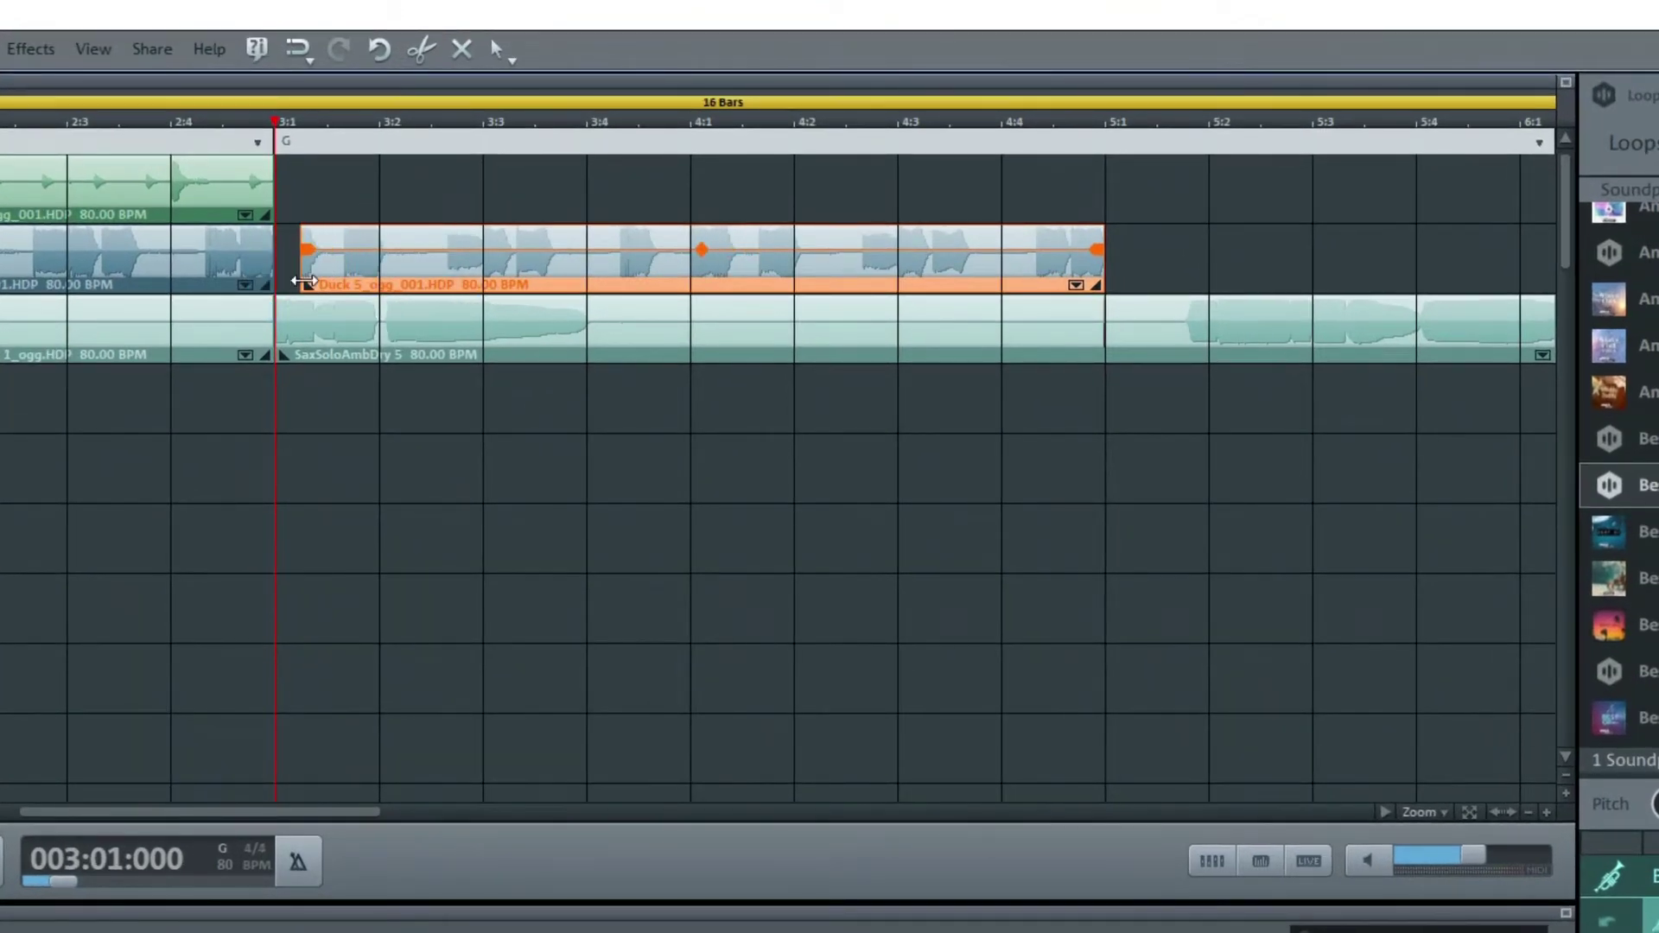
pyautogui.moveTo(304, 282); pyautogui.dragTo(278, 282)
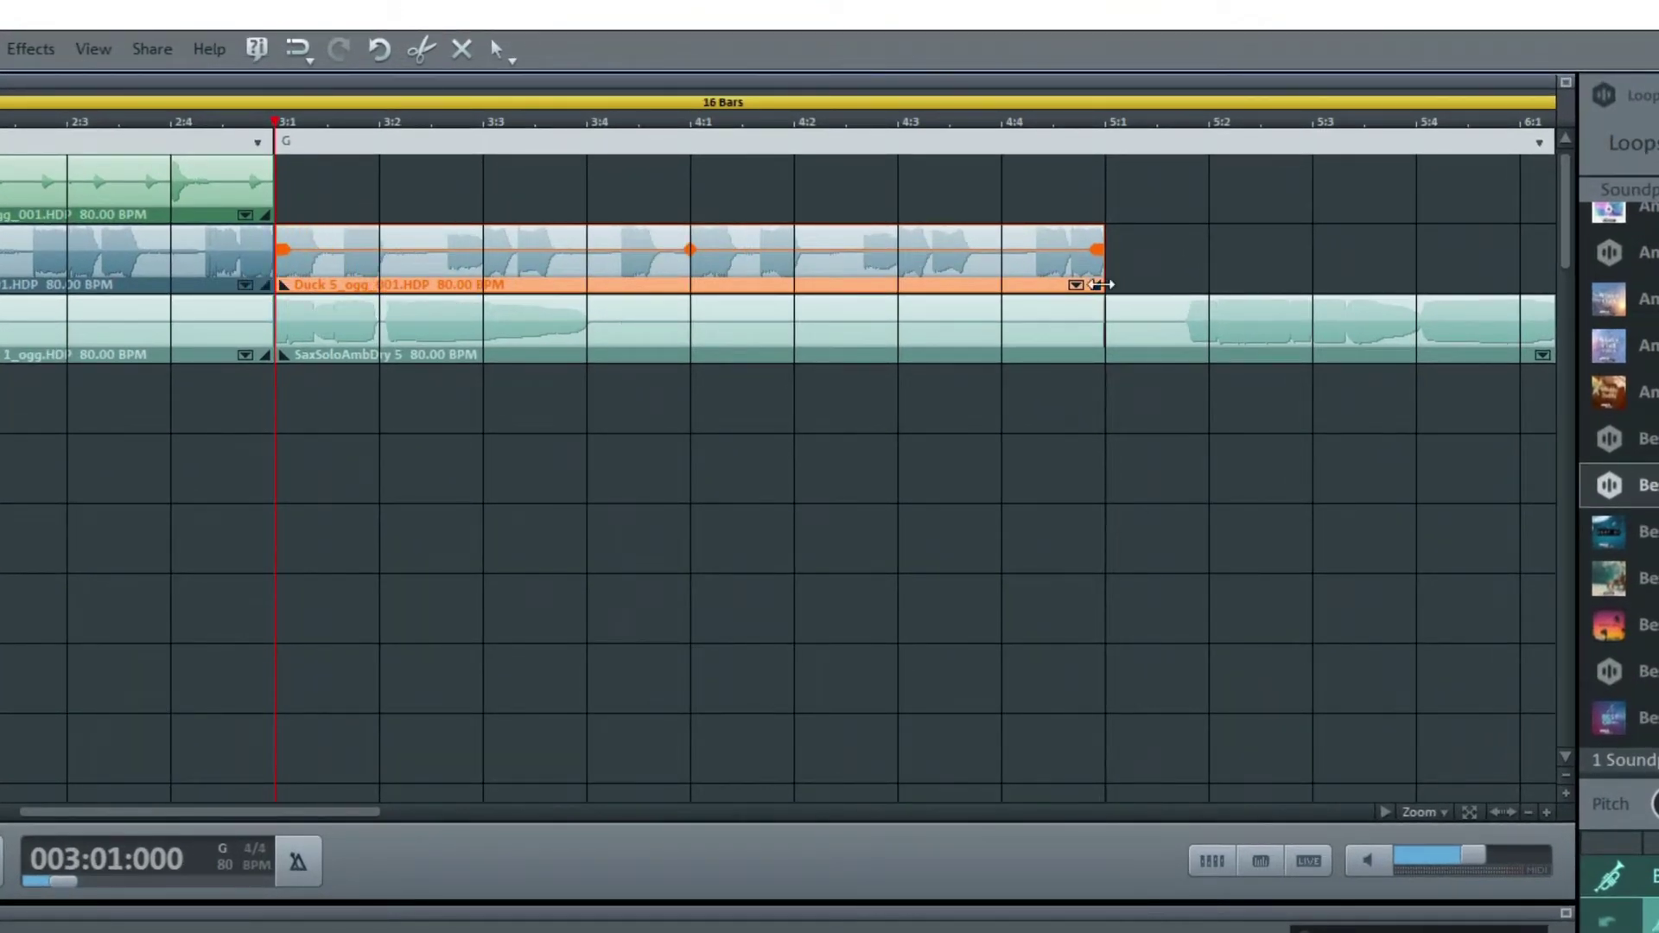
pyautogui.moveTo(1100, 284)
pyautogui.mouseDown()
pyautogui.moveTo(1270, 283)
pyautogui.moveTo(1109, 294)
pyautogui.mouseUp()
pyautogui.click(1076, 285)
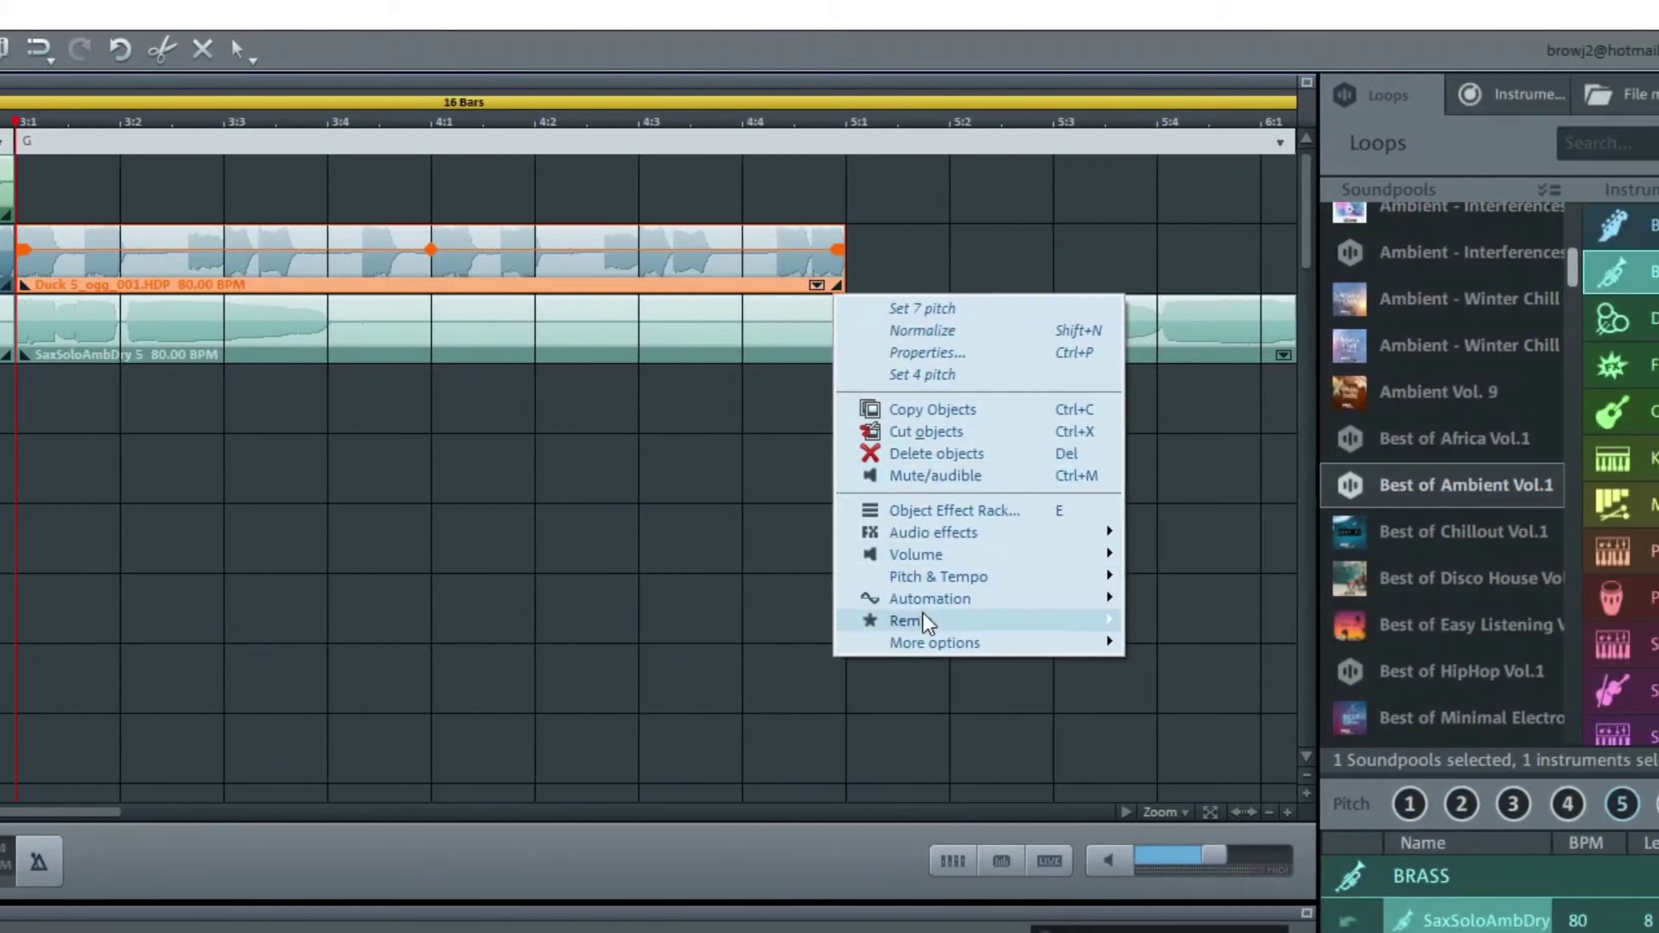
pyautogui.moveTo(997, 560)
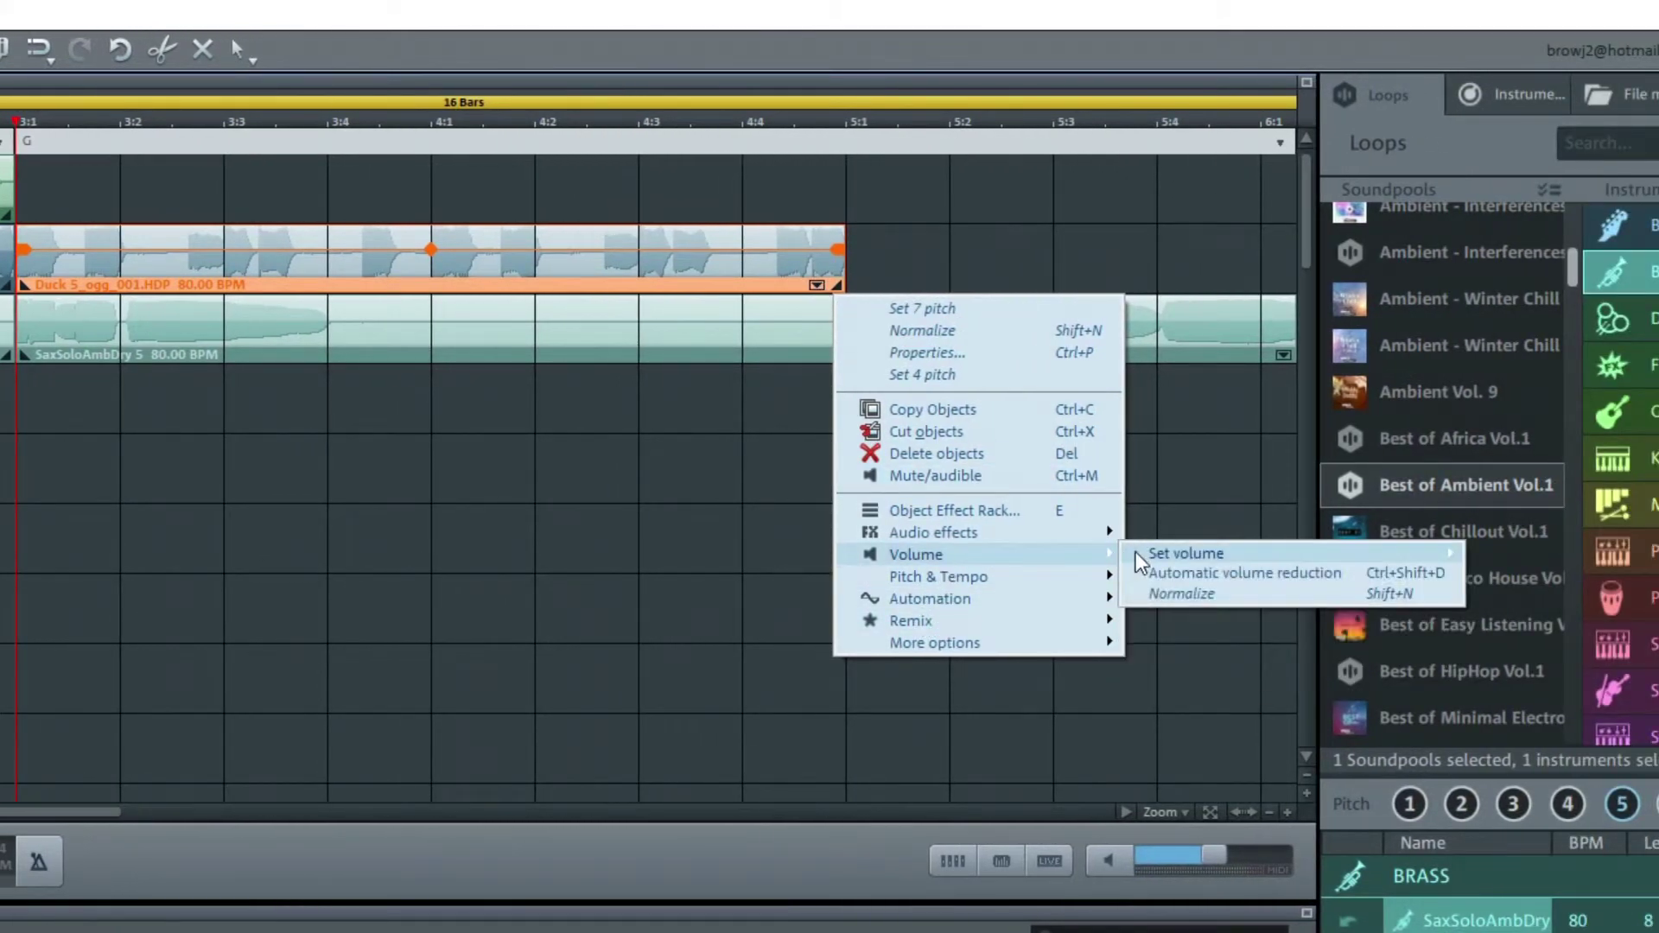
pyautogui.moveTo(1139, 553)
pyautogui.click(645, 318)
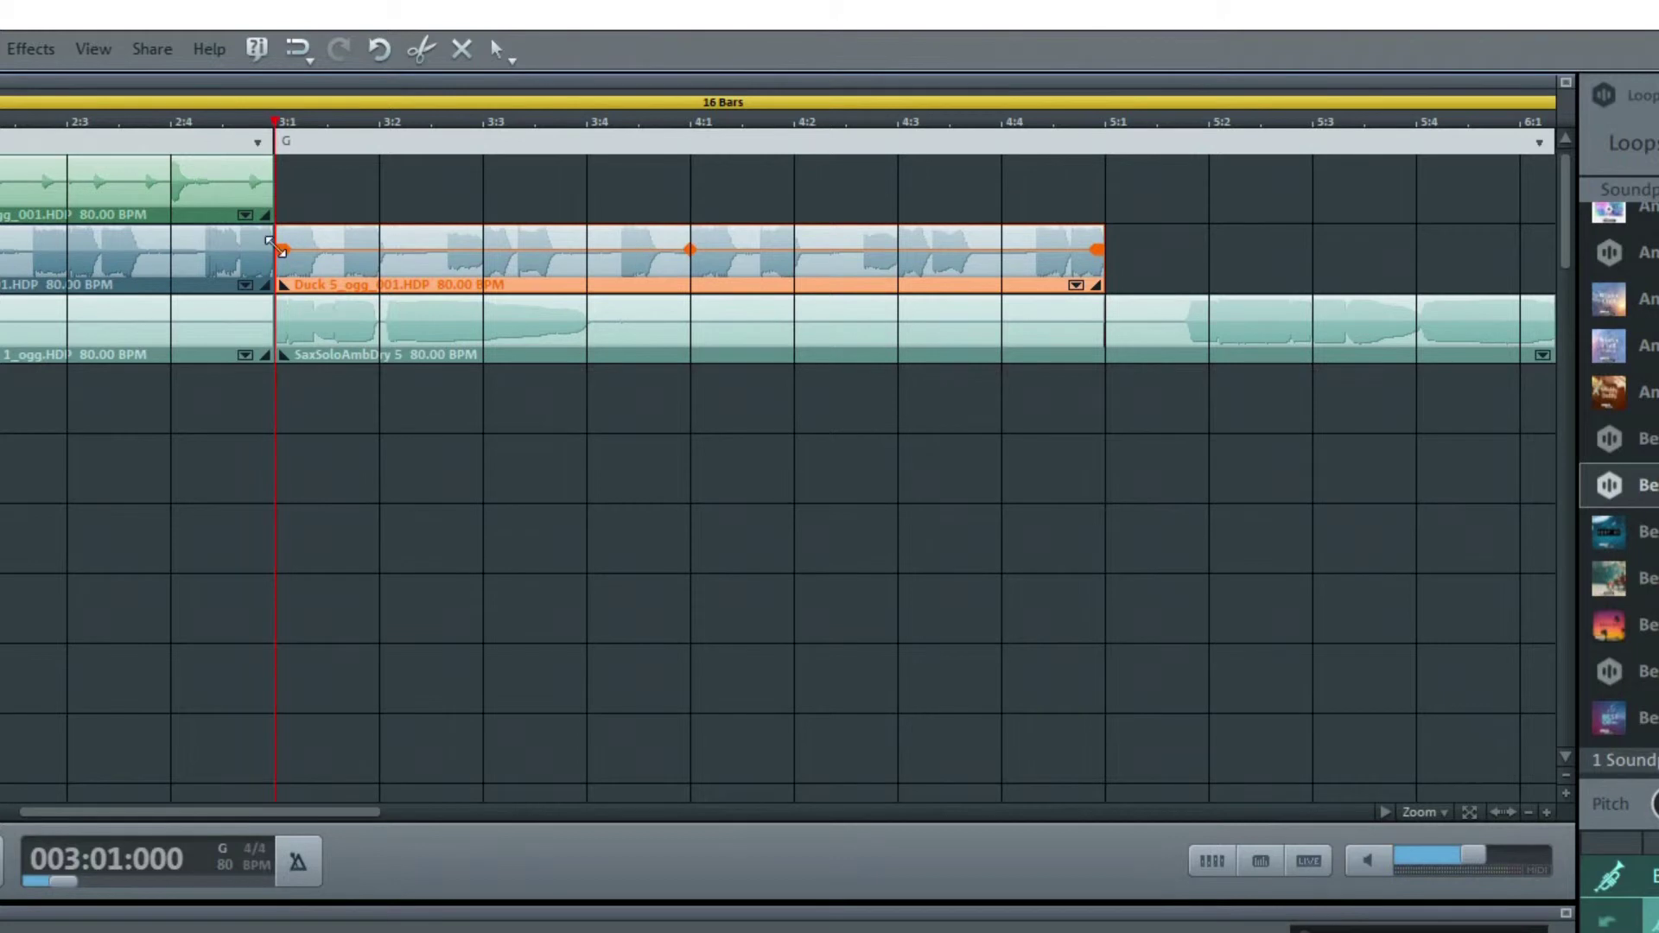
pyautogui.moveTo(283, 250); pyautogui.dragTo(474, 249)
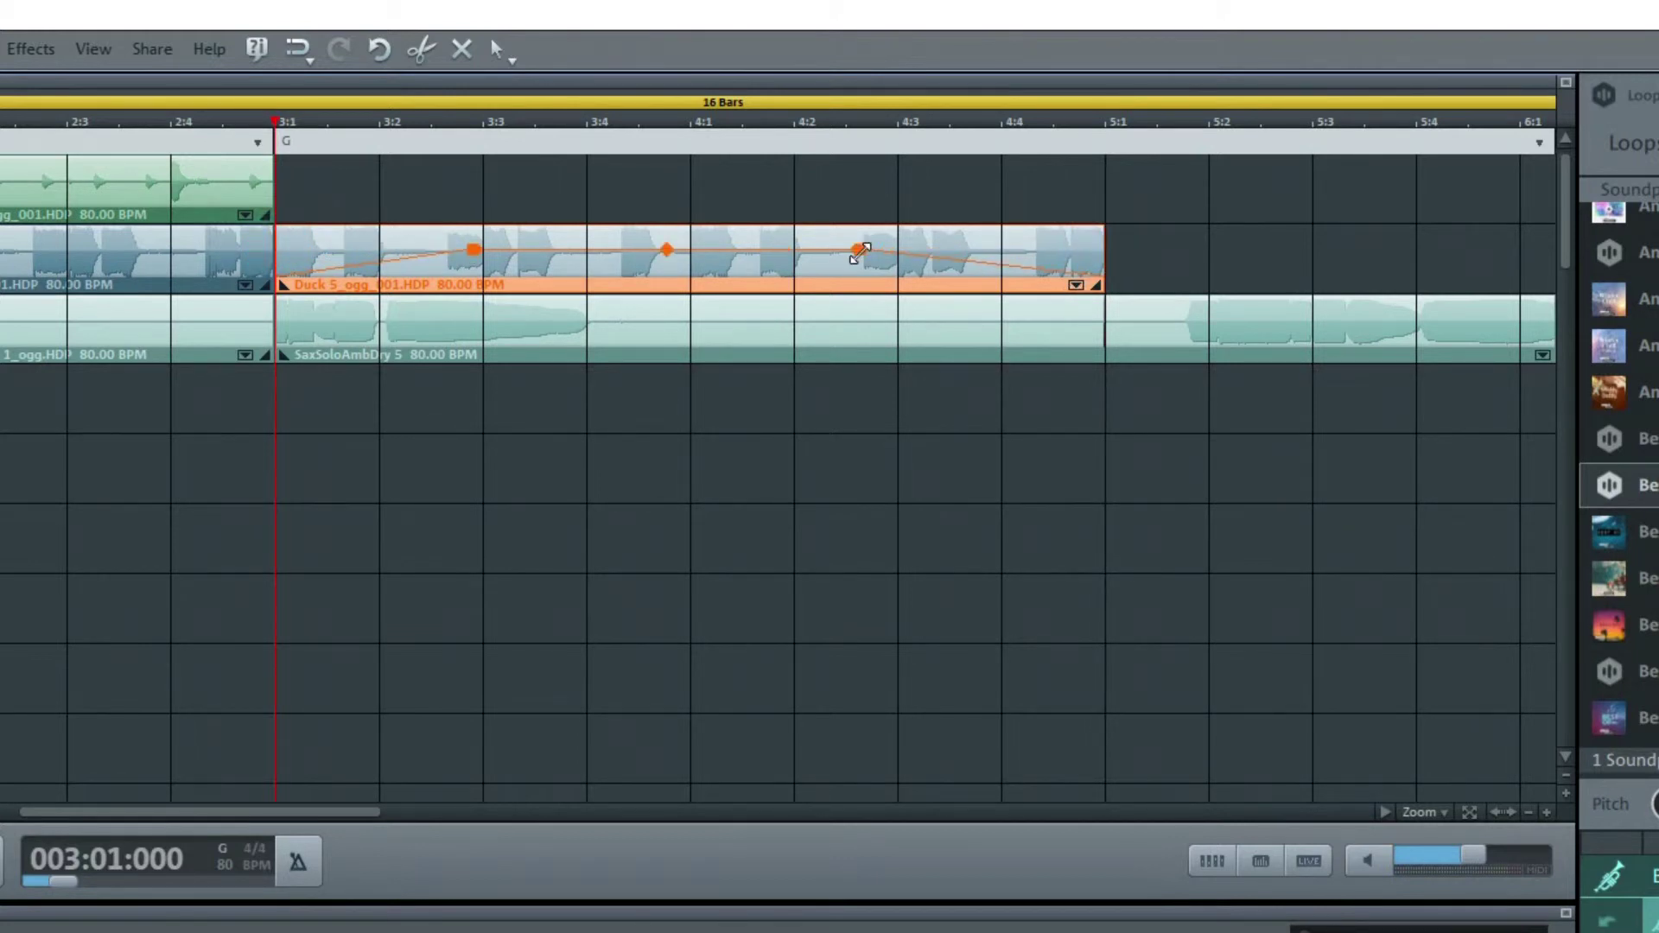
pyautogui.hotkey('ctrl', 'z')
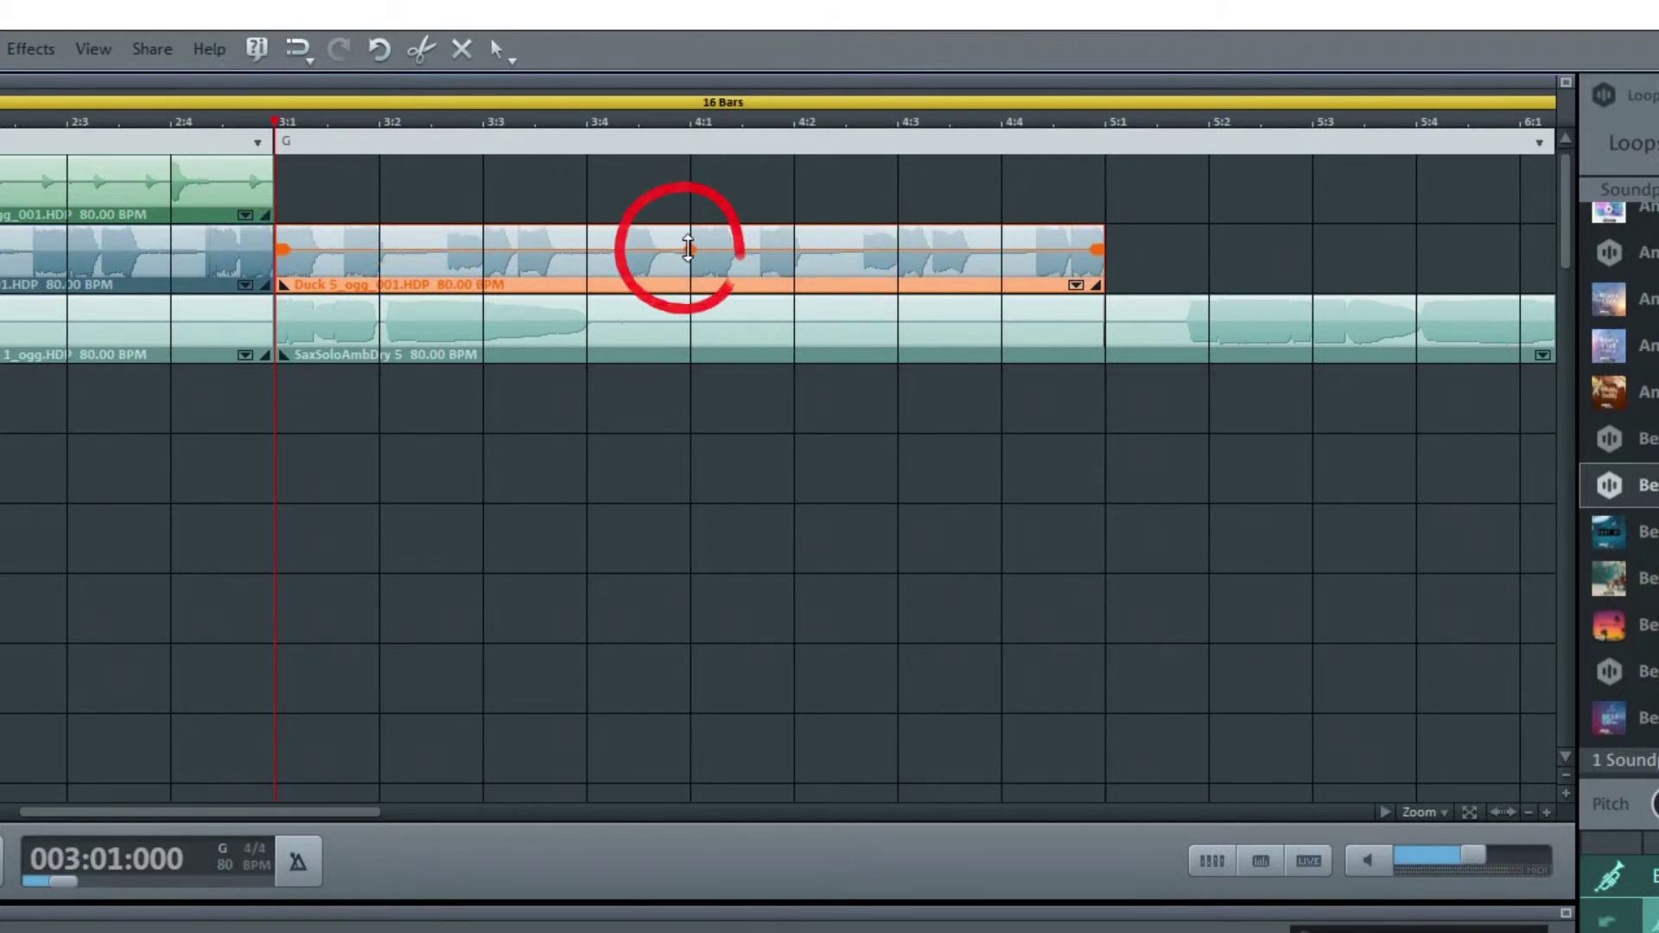
pyautogui.click(691, 253)
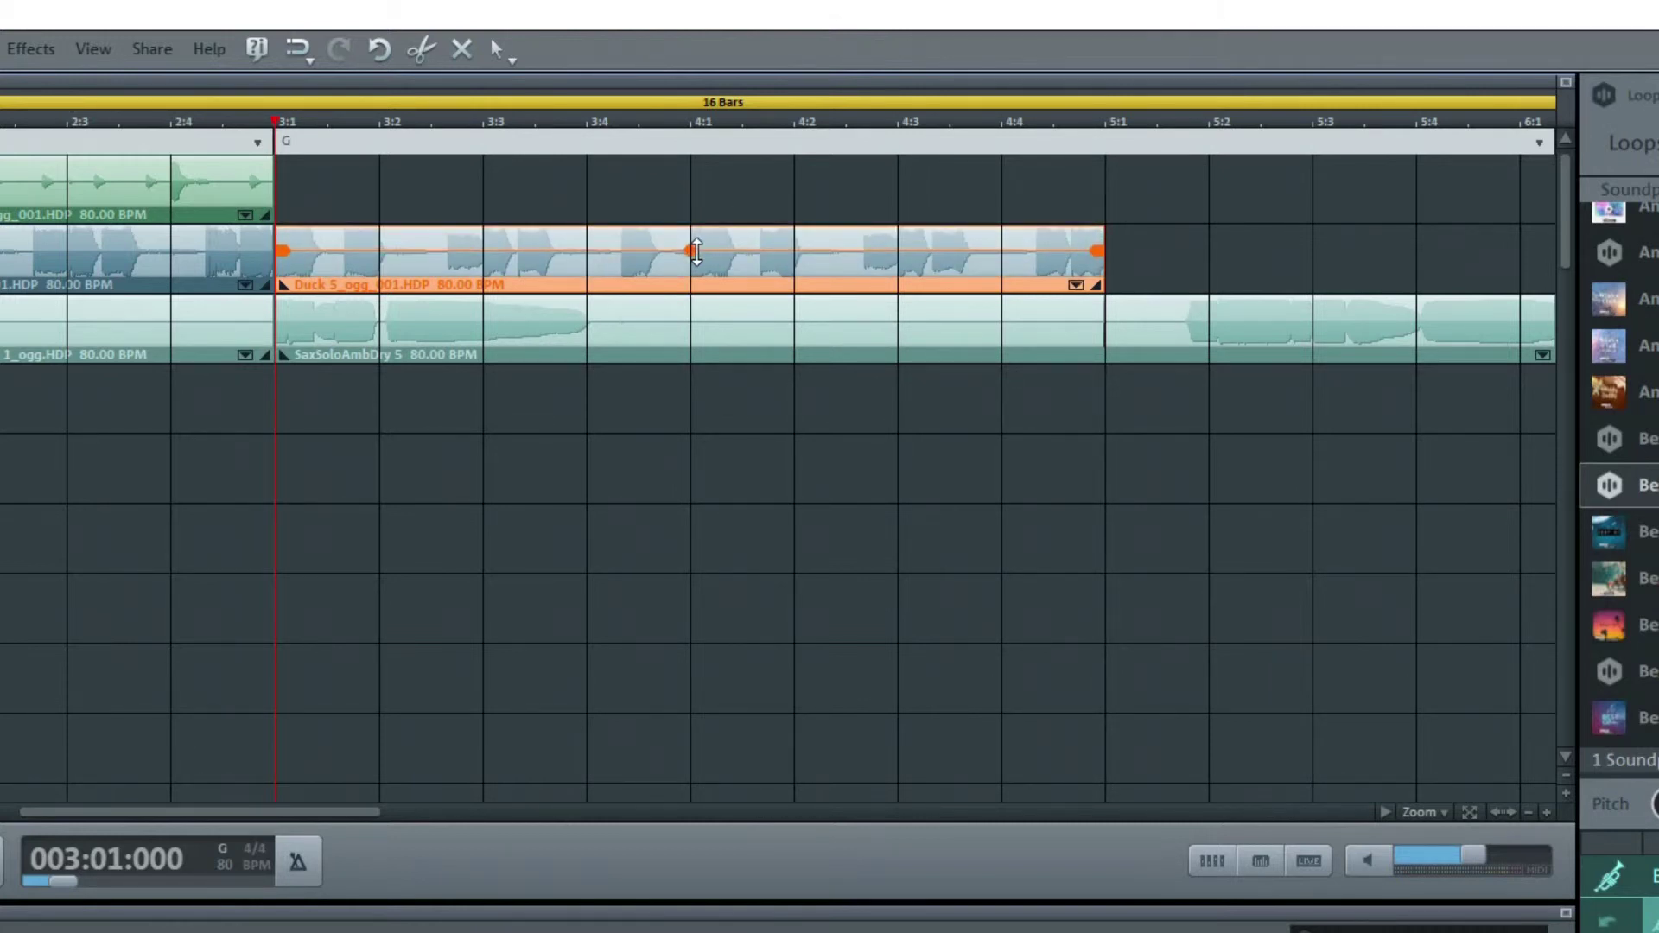
pyautogui.moveTo(696, 252); pyautogui.dragTo(697, 250)
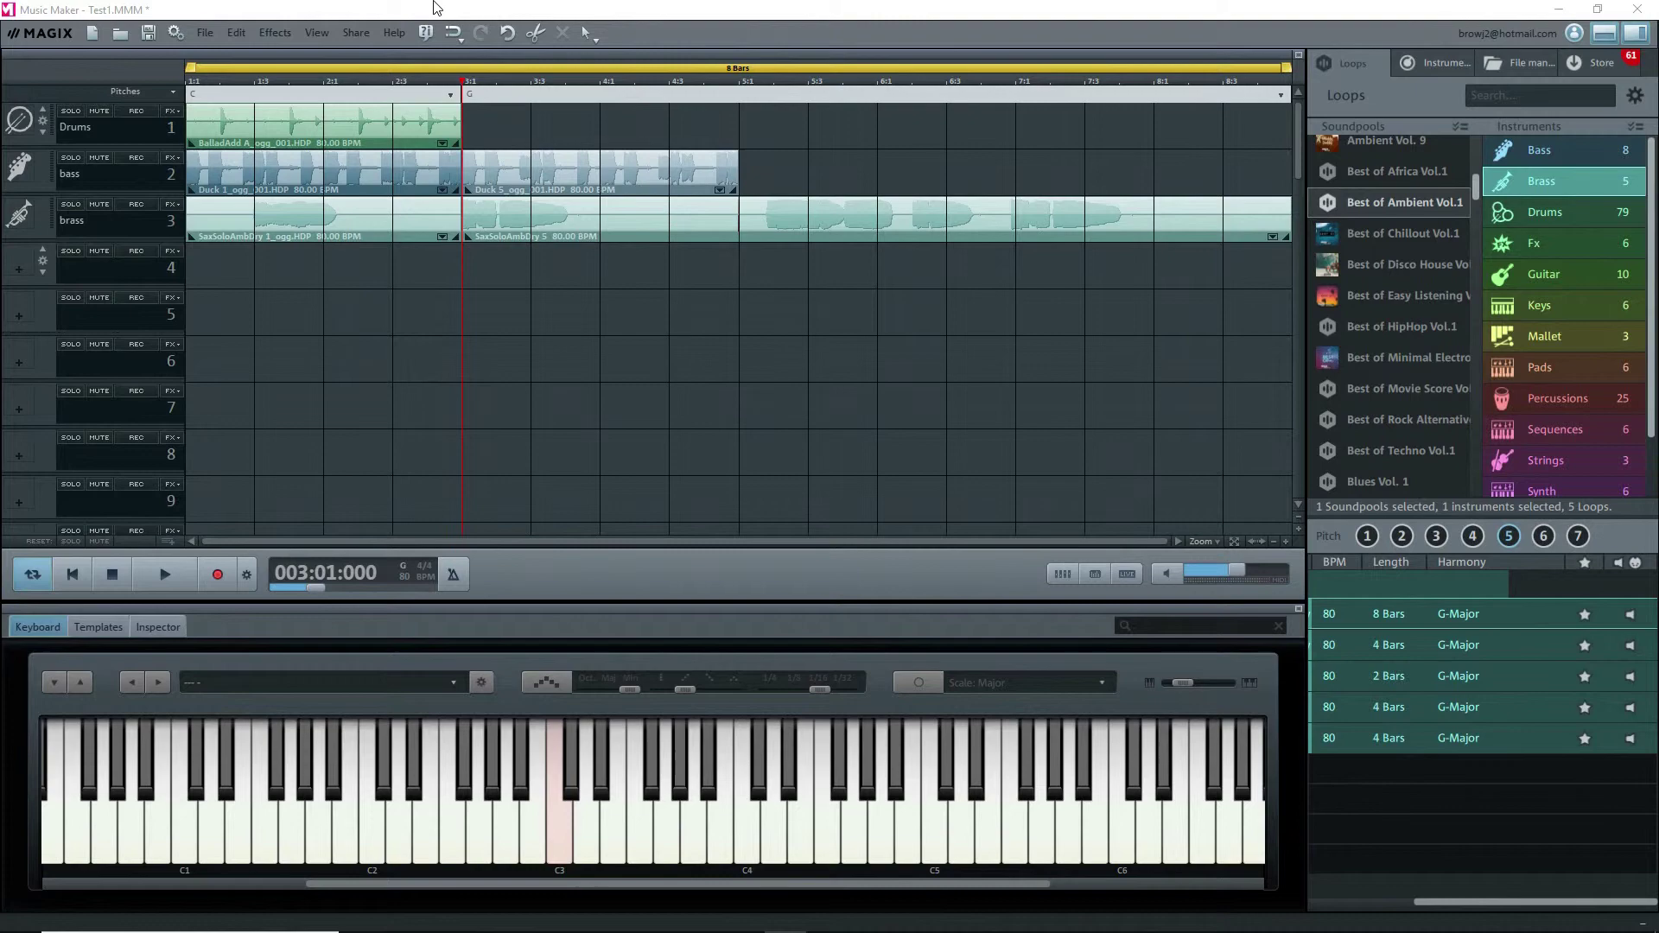
pyautogui.click(1635, 95)
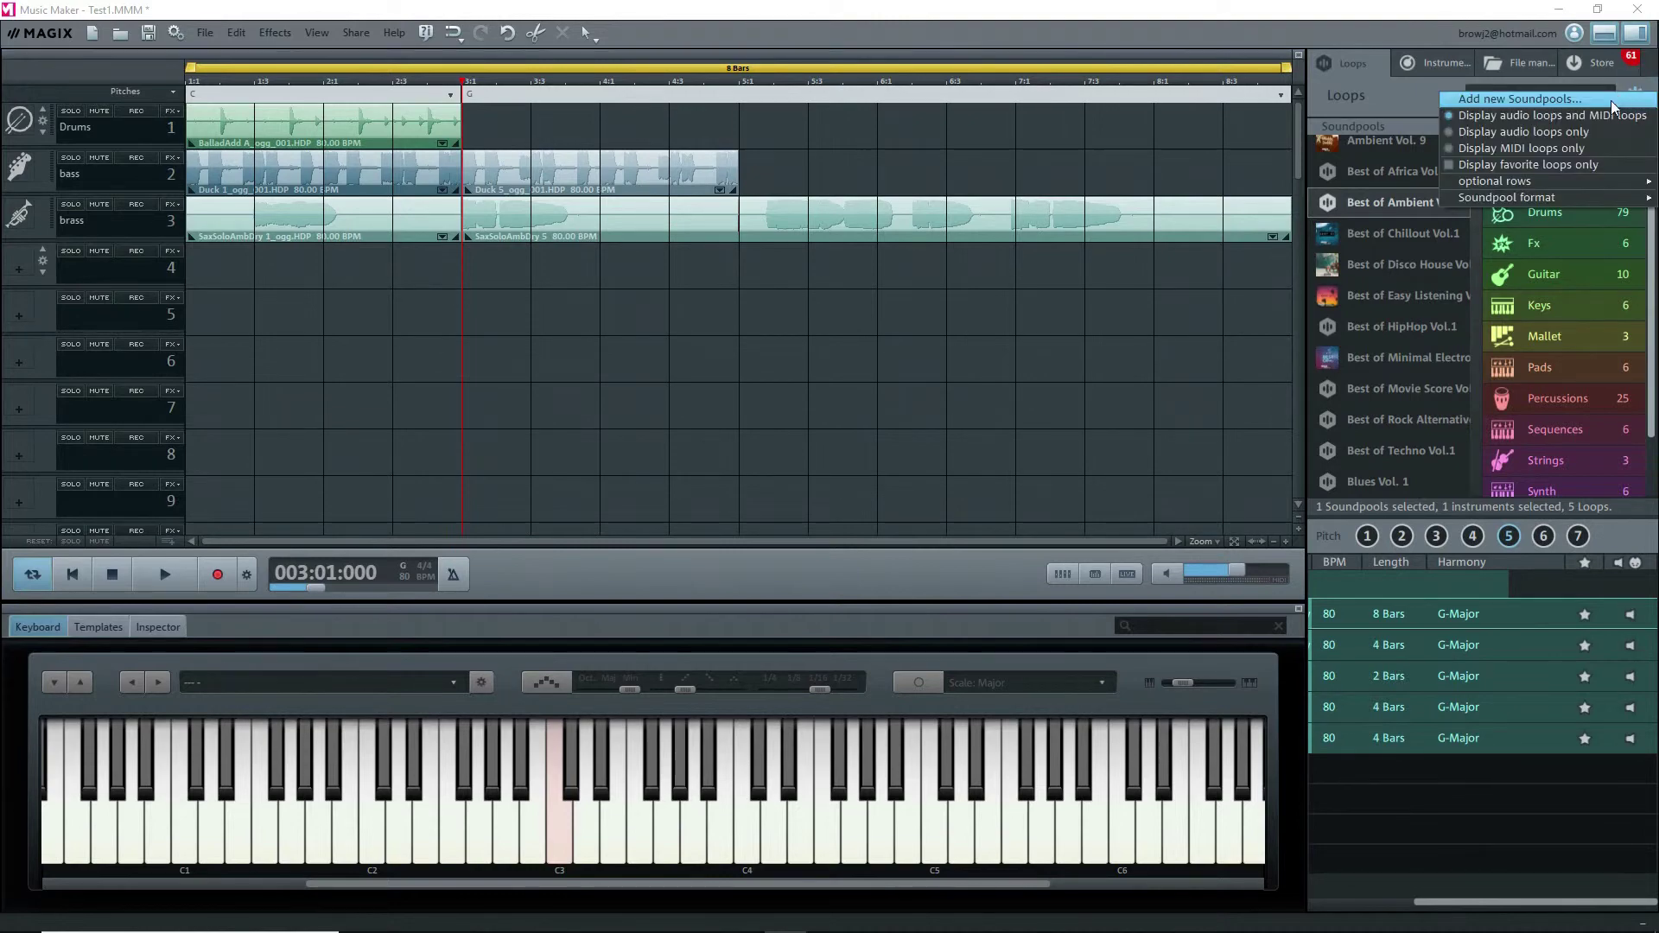
pyautogui.moveTo(1538, 180)
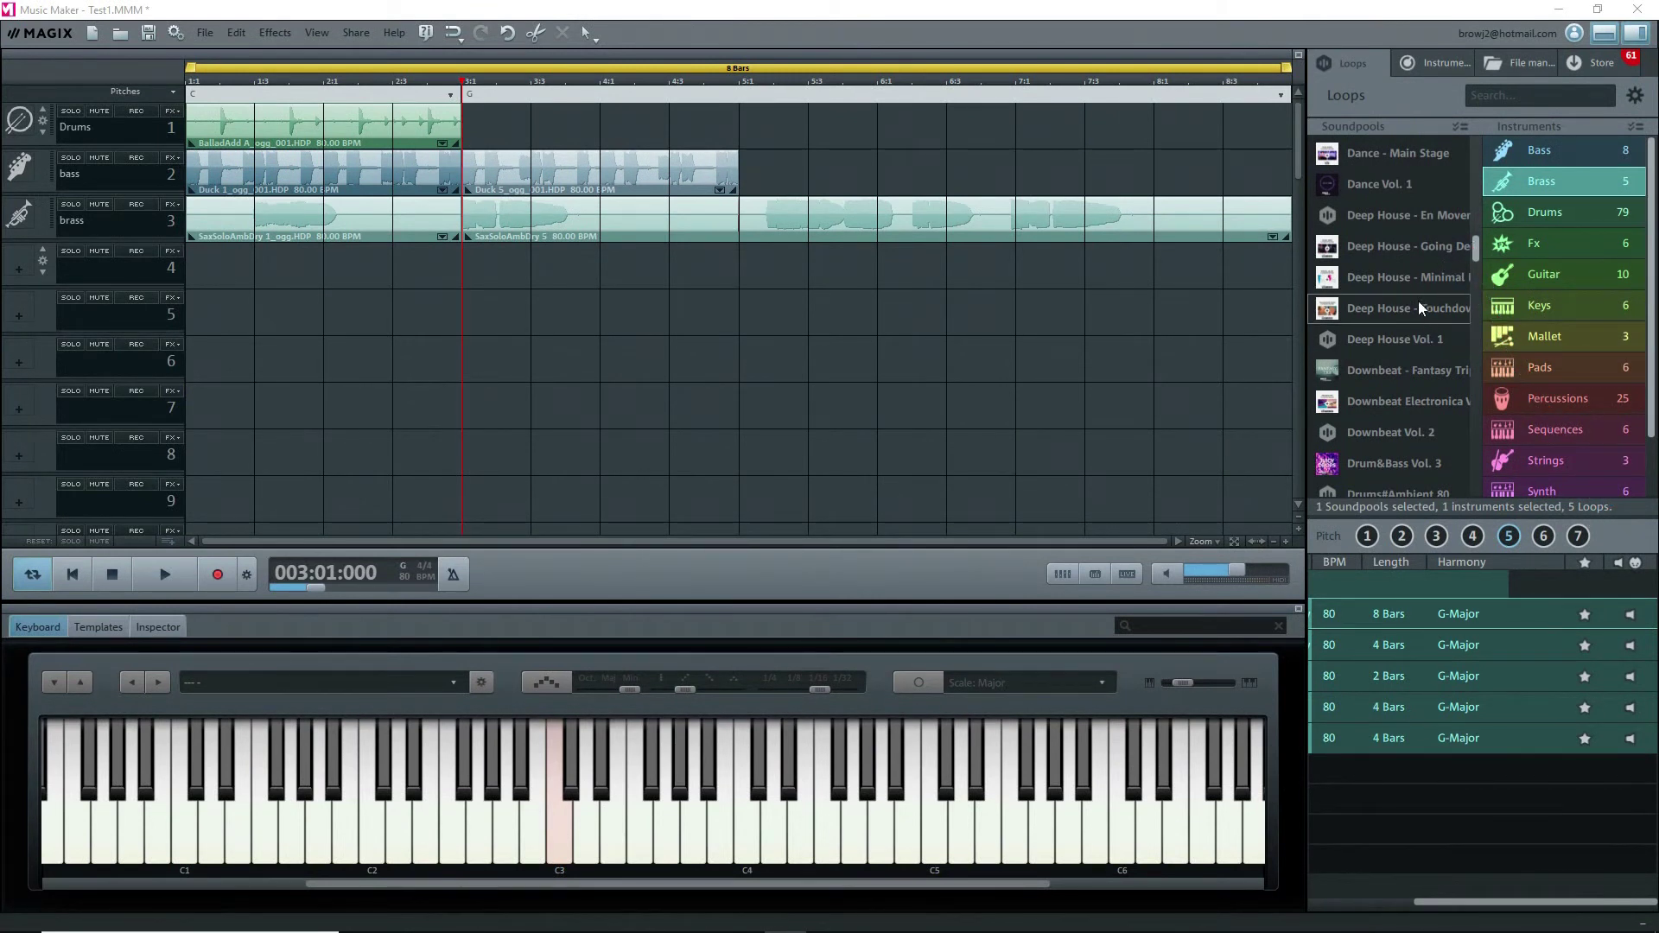
pyautogui.click(1417, 305)
# - Add a 1 Bar Deep House - Touchdown drum loop to track 4 and audition a pad in its TechnoDrums Drum Engine
pyautogui.click(1547, 212)
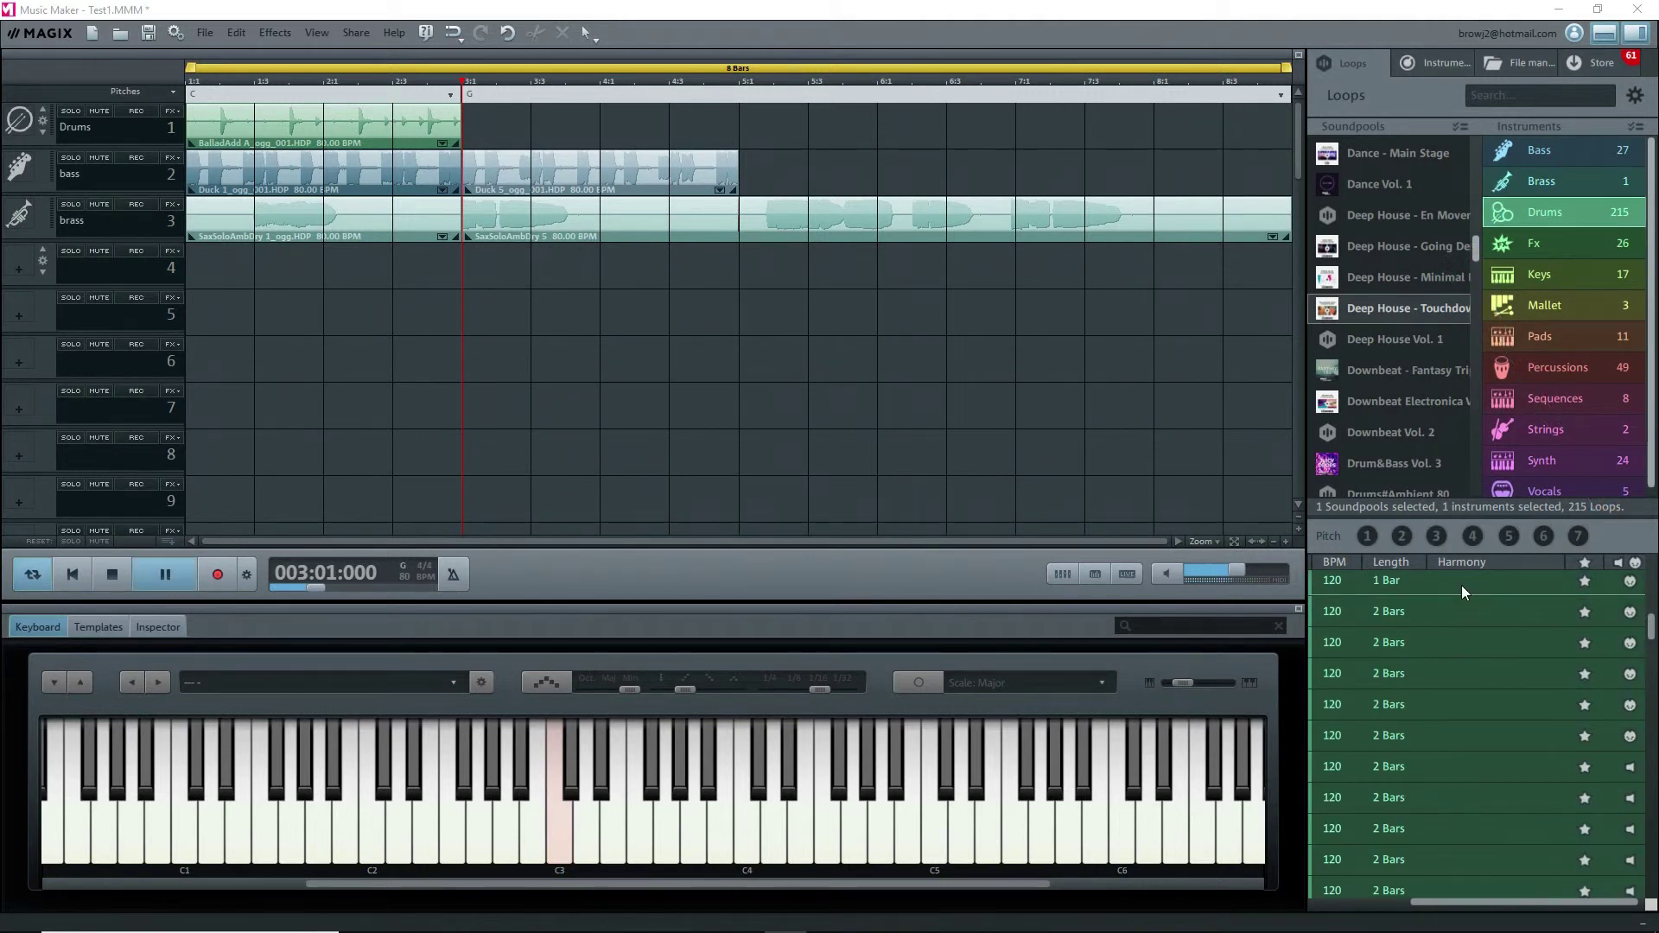
pyautogui.moveTo(1467, 592)
pyautogui.mouseDown()
pyautogui.moveTo(287, 354)
pyautogui.moveTo(231, 283)
pyautogui.mouseUp()
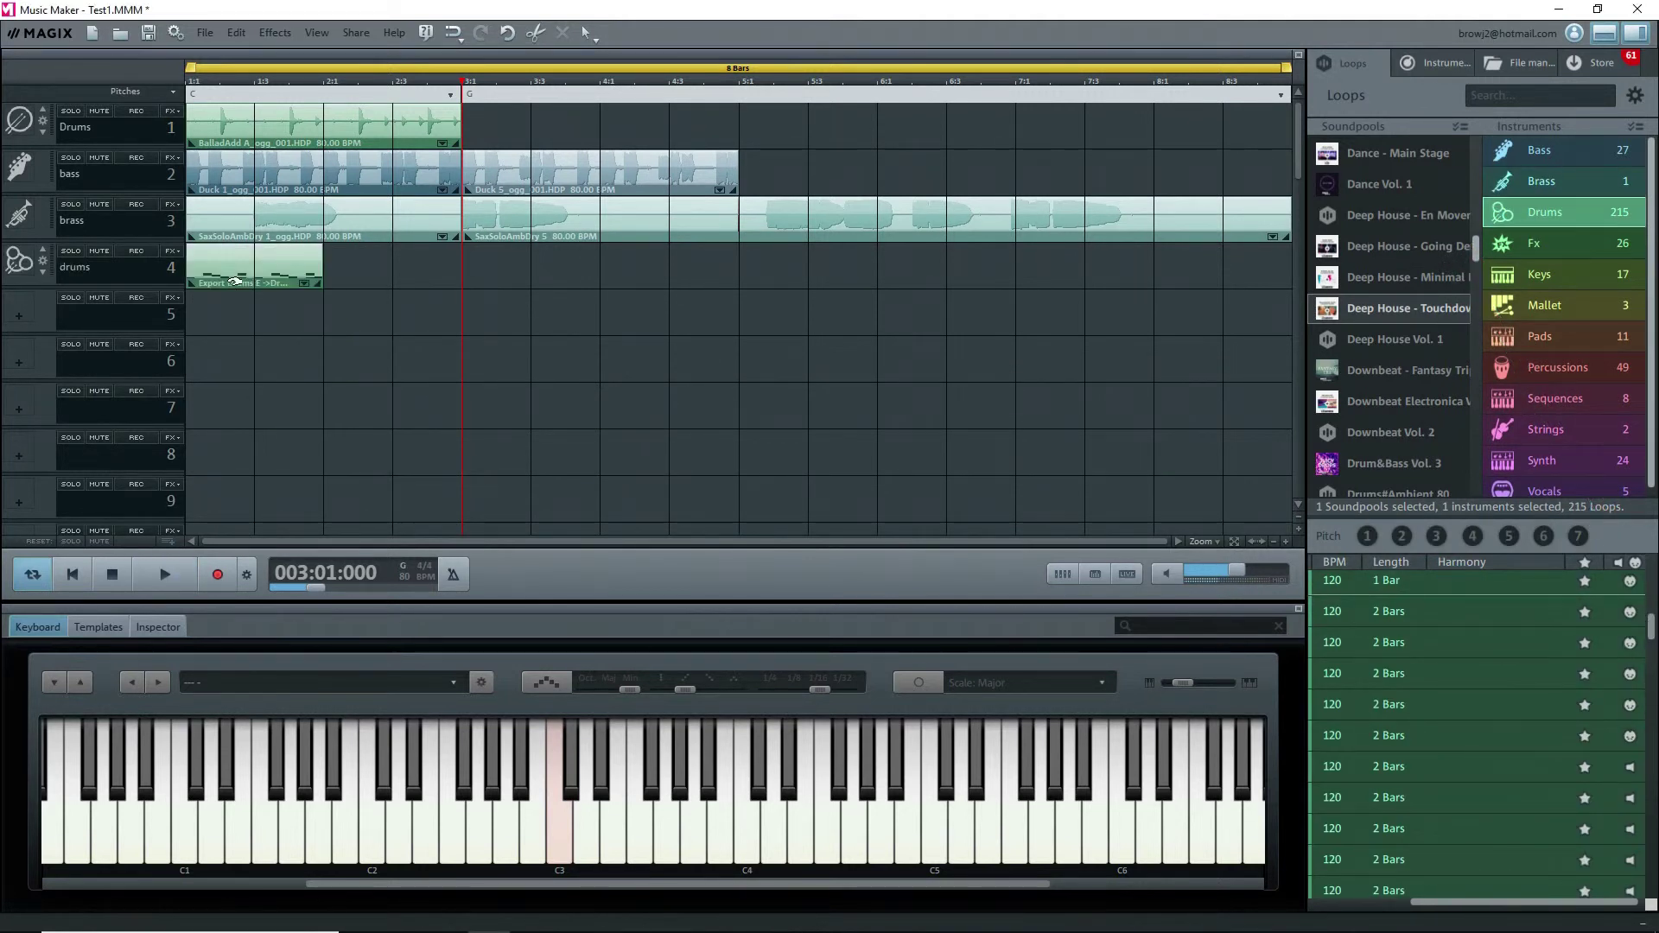
pyautogui.click(43, 263)
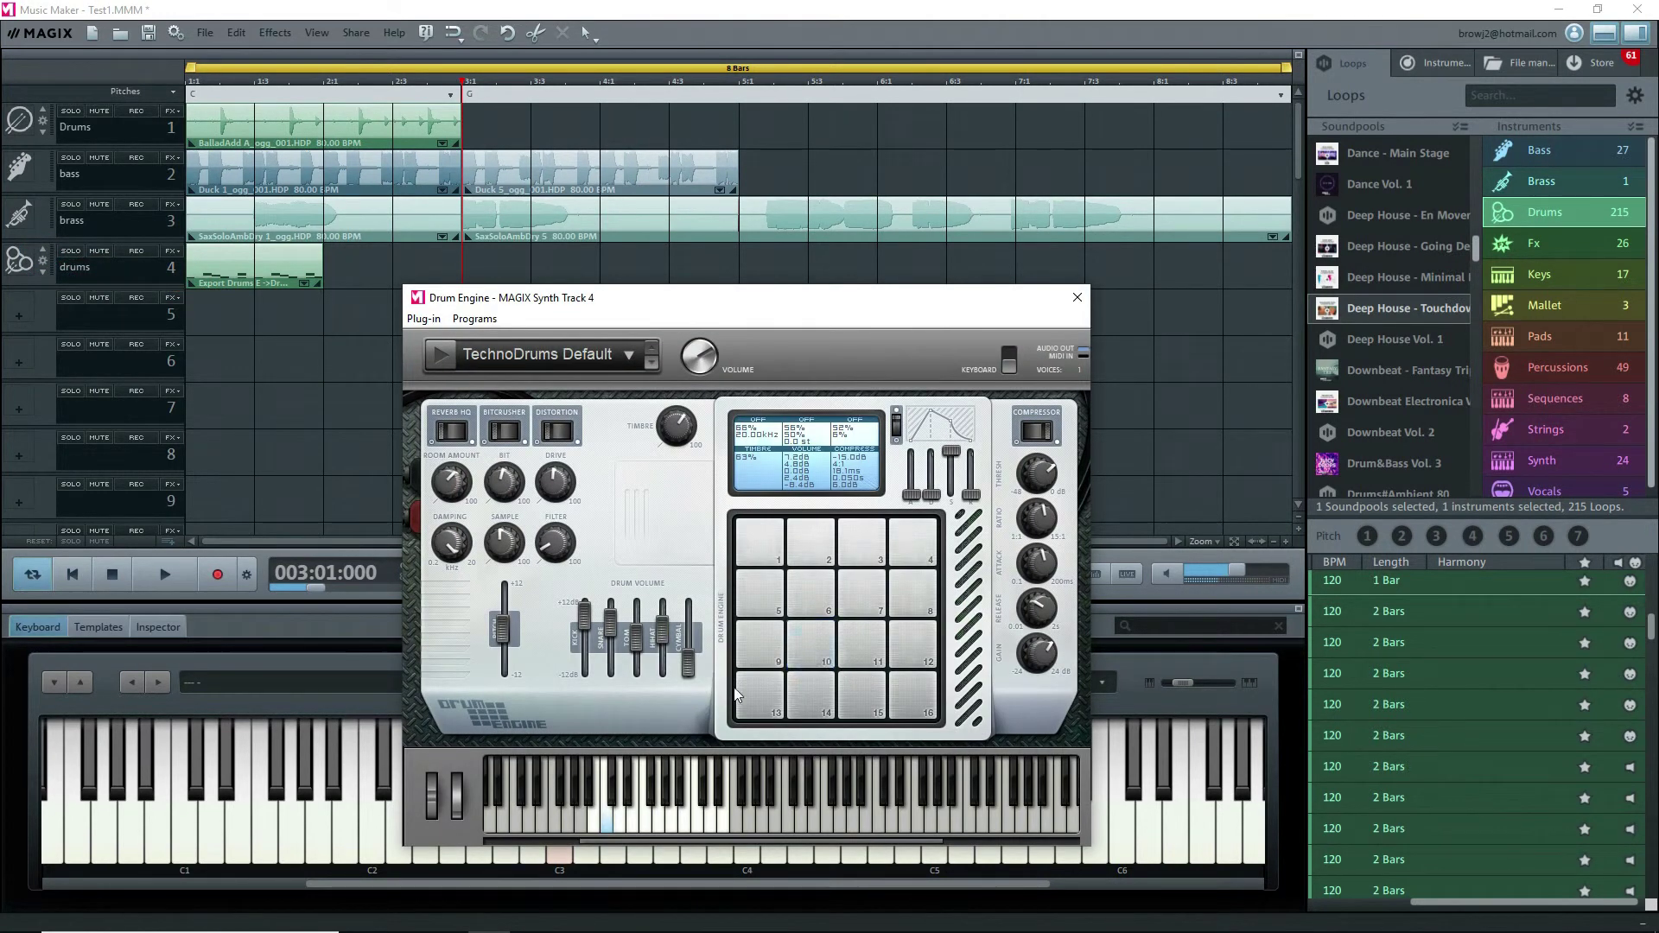
pyautogui.click(643, 816)
pyautogui.click(1078, 304)
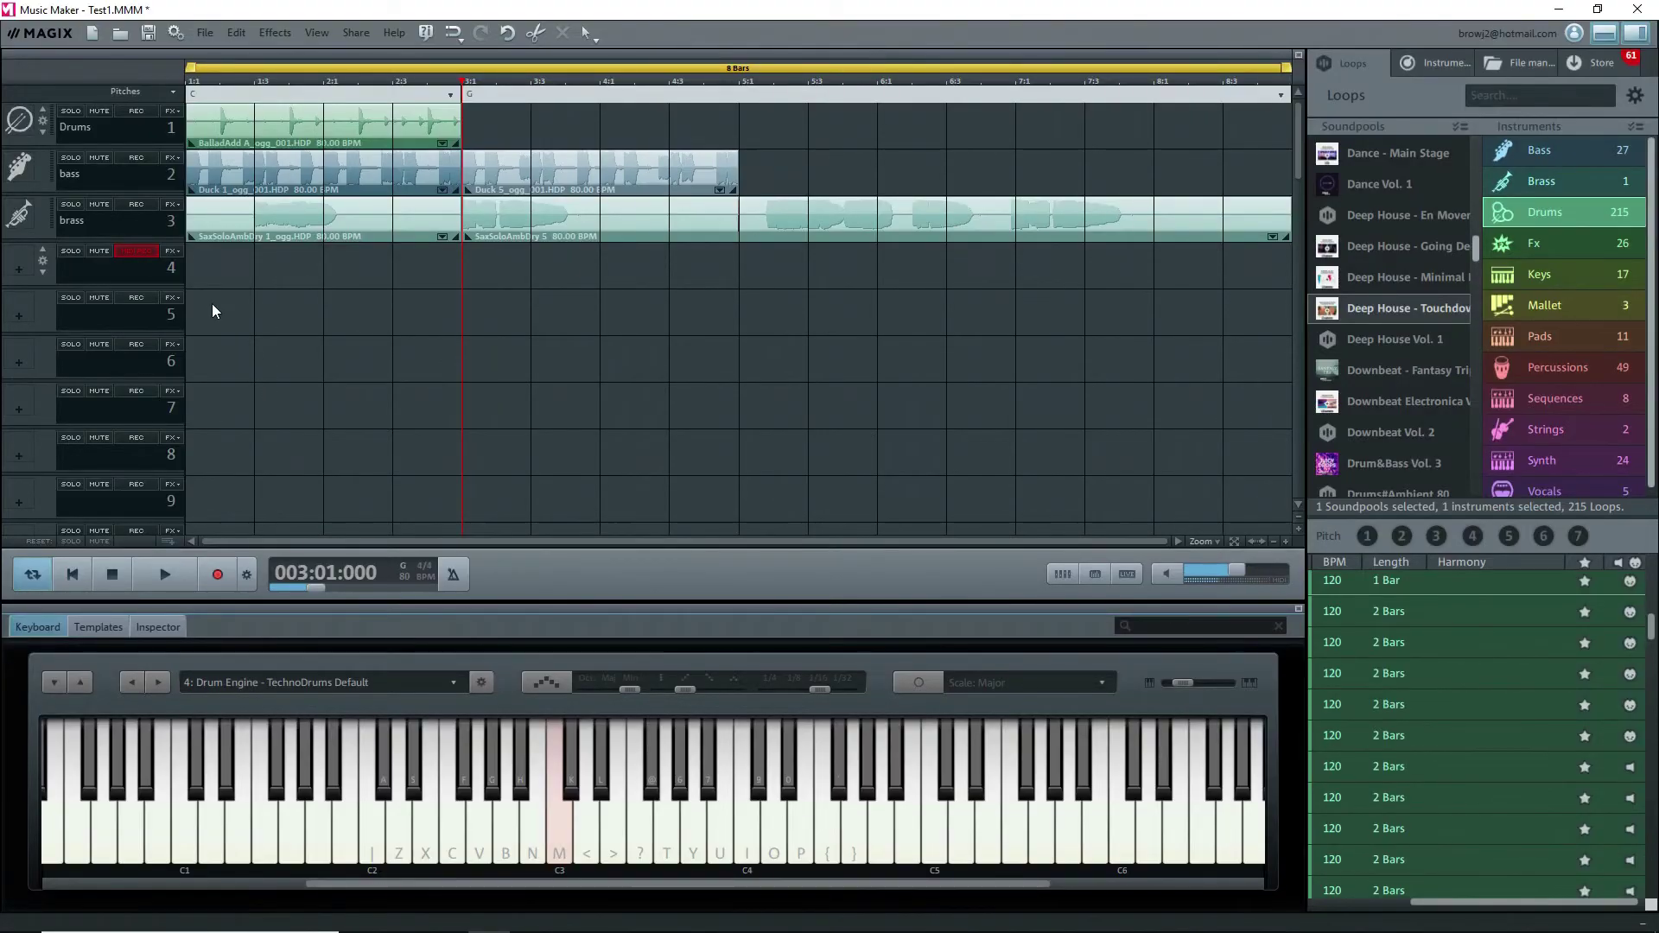
# - Load Concert Grand LE - Piano Default on track 4 and start recording a MIDI take
pyautogui.click(17, 273)
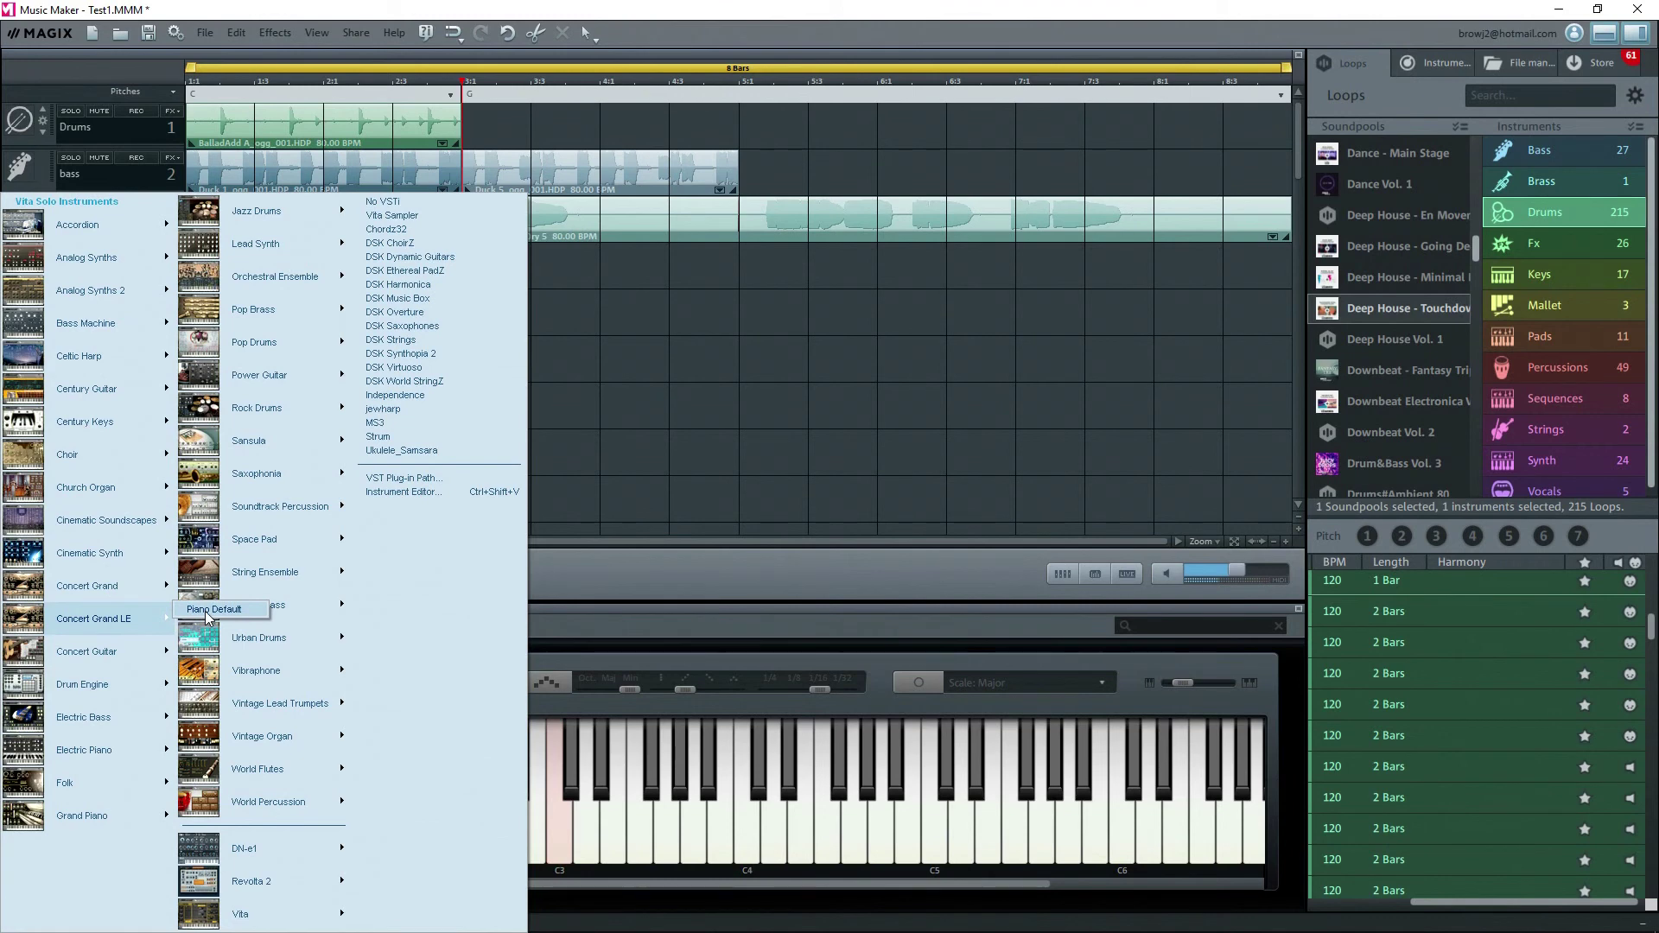
pyautogui.click(216, 612)
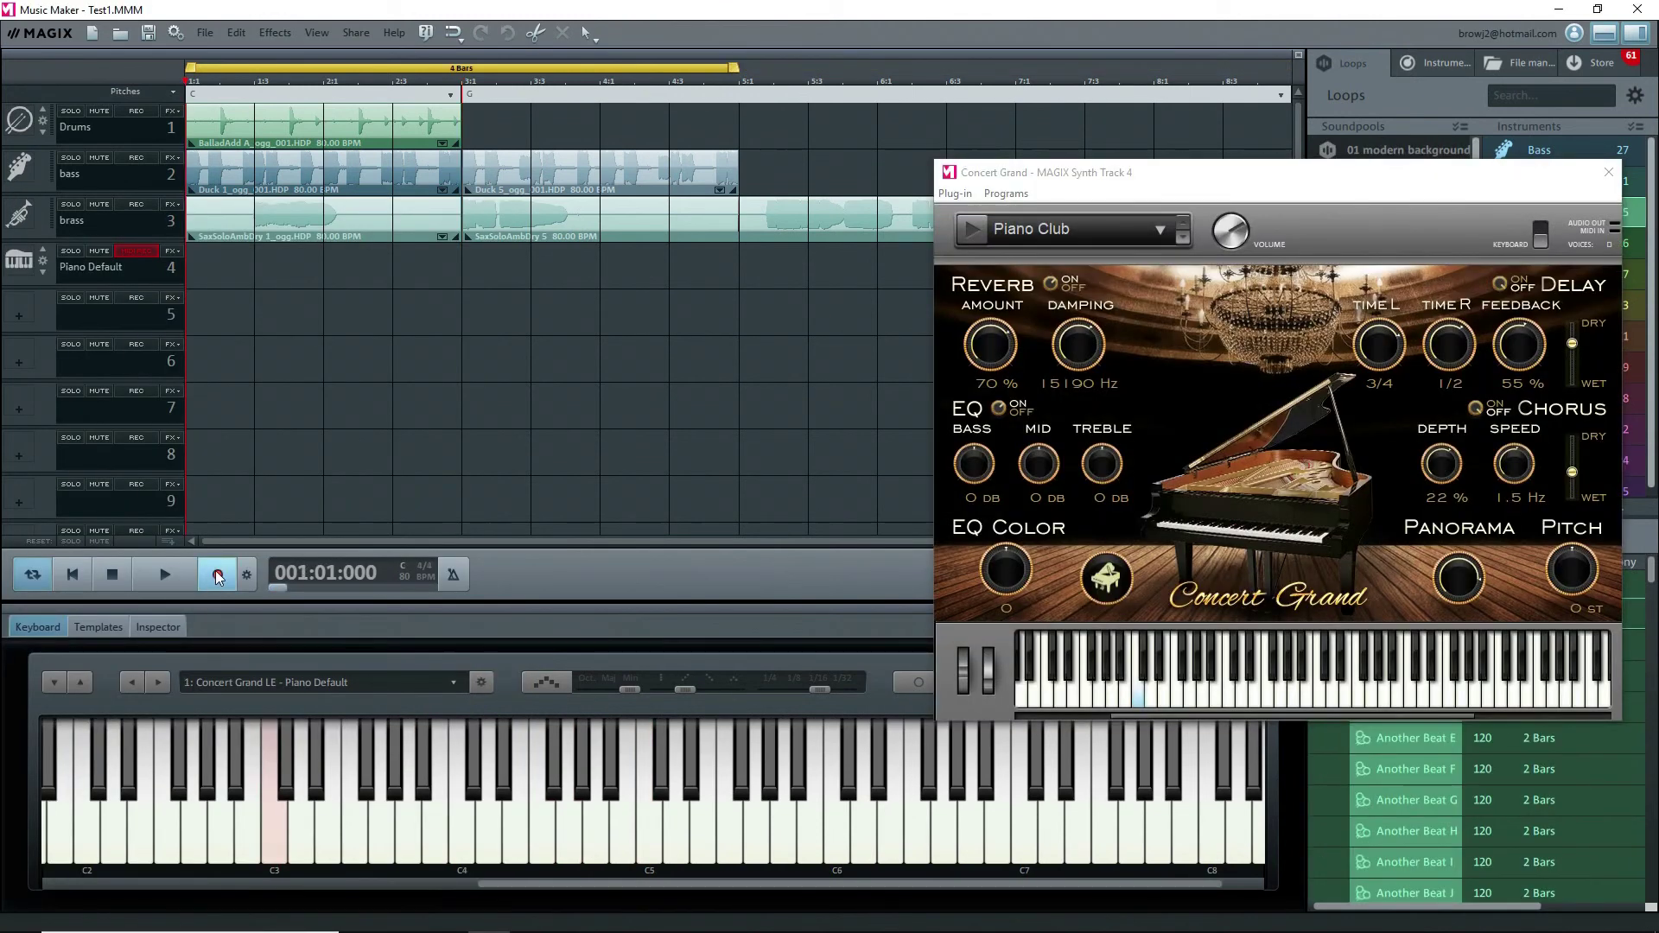
pyautogui.click(217, 574)
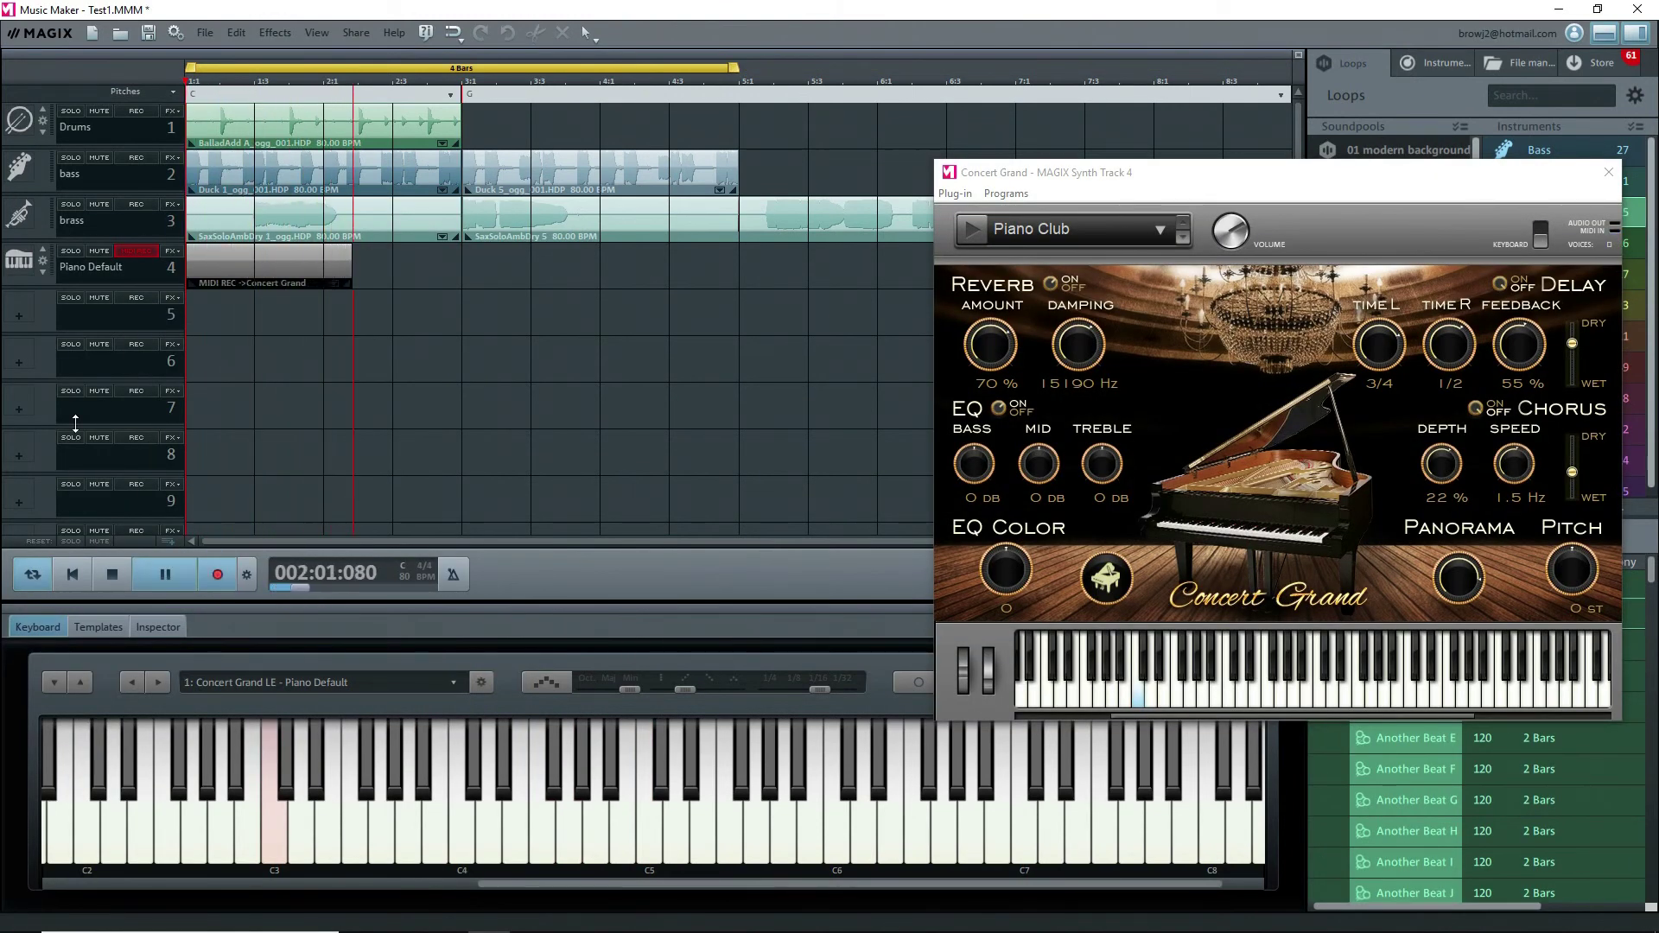